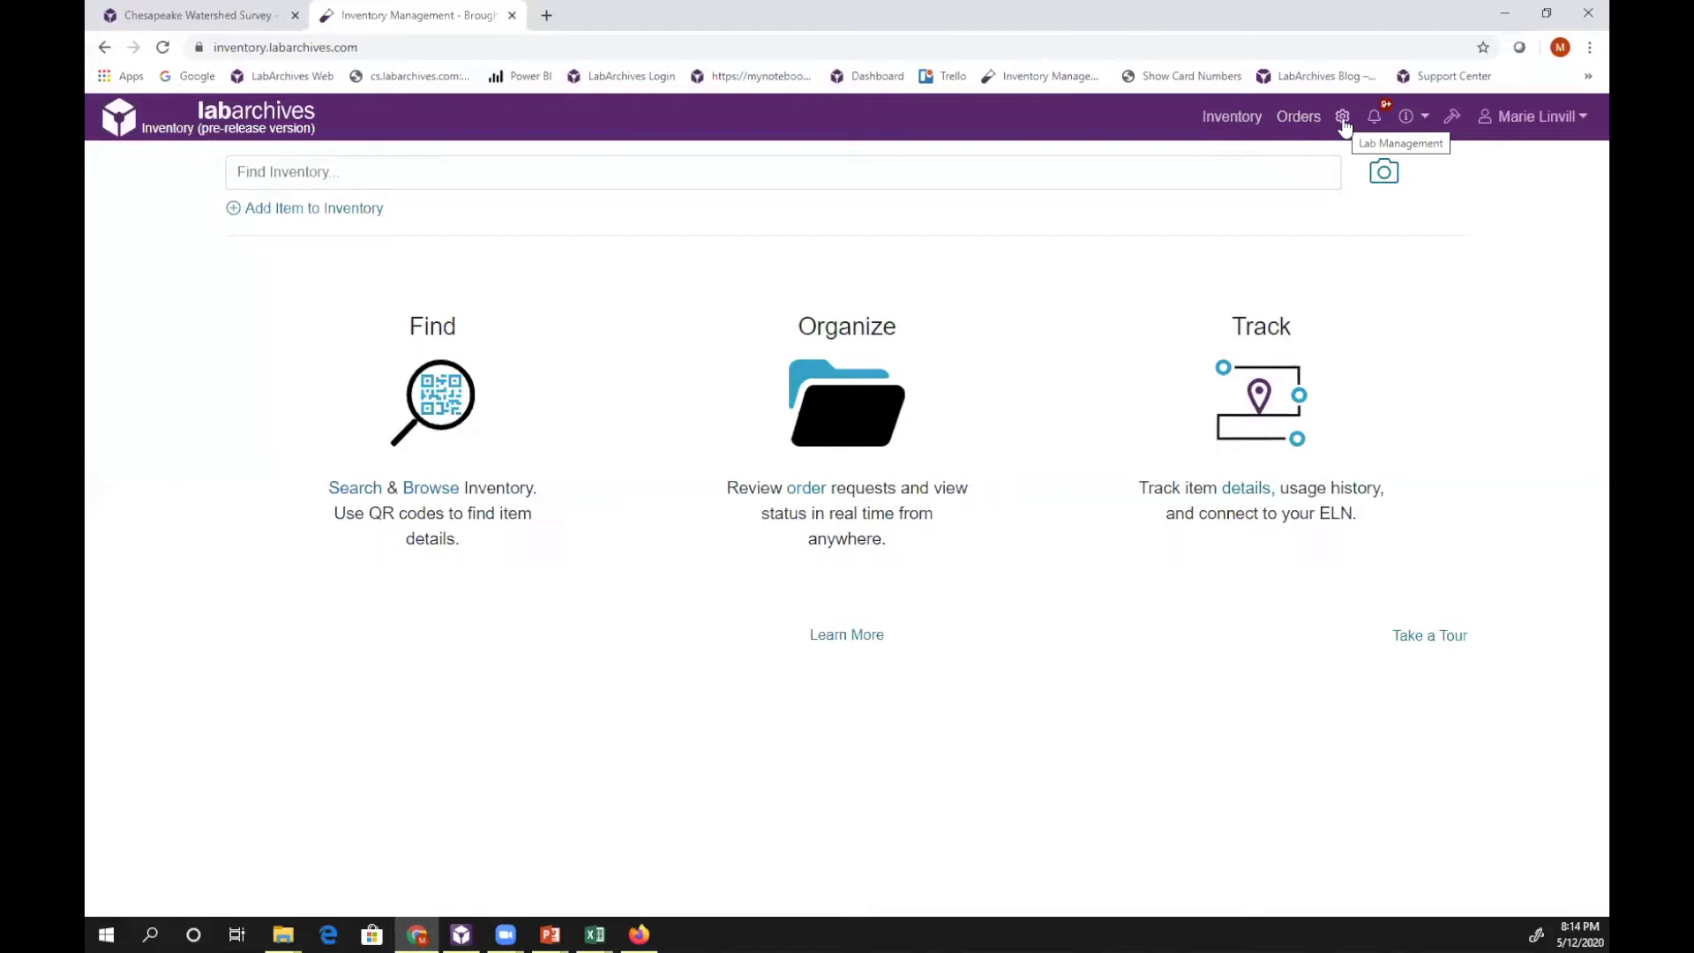
Open lab management and review the inventory types, including the custom fields defined for the Antibody type.
{"action": "left_click", "coordinate": [1342, 120]}
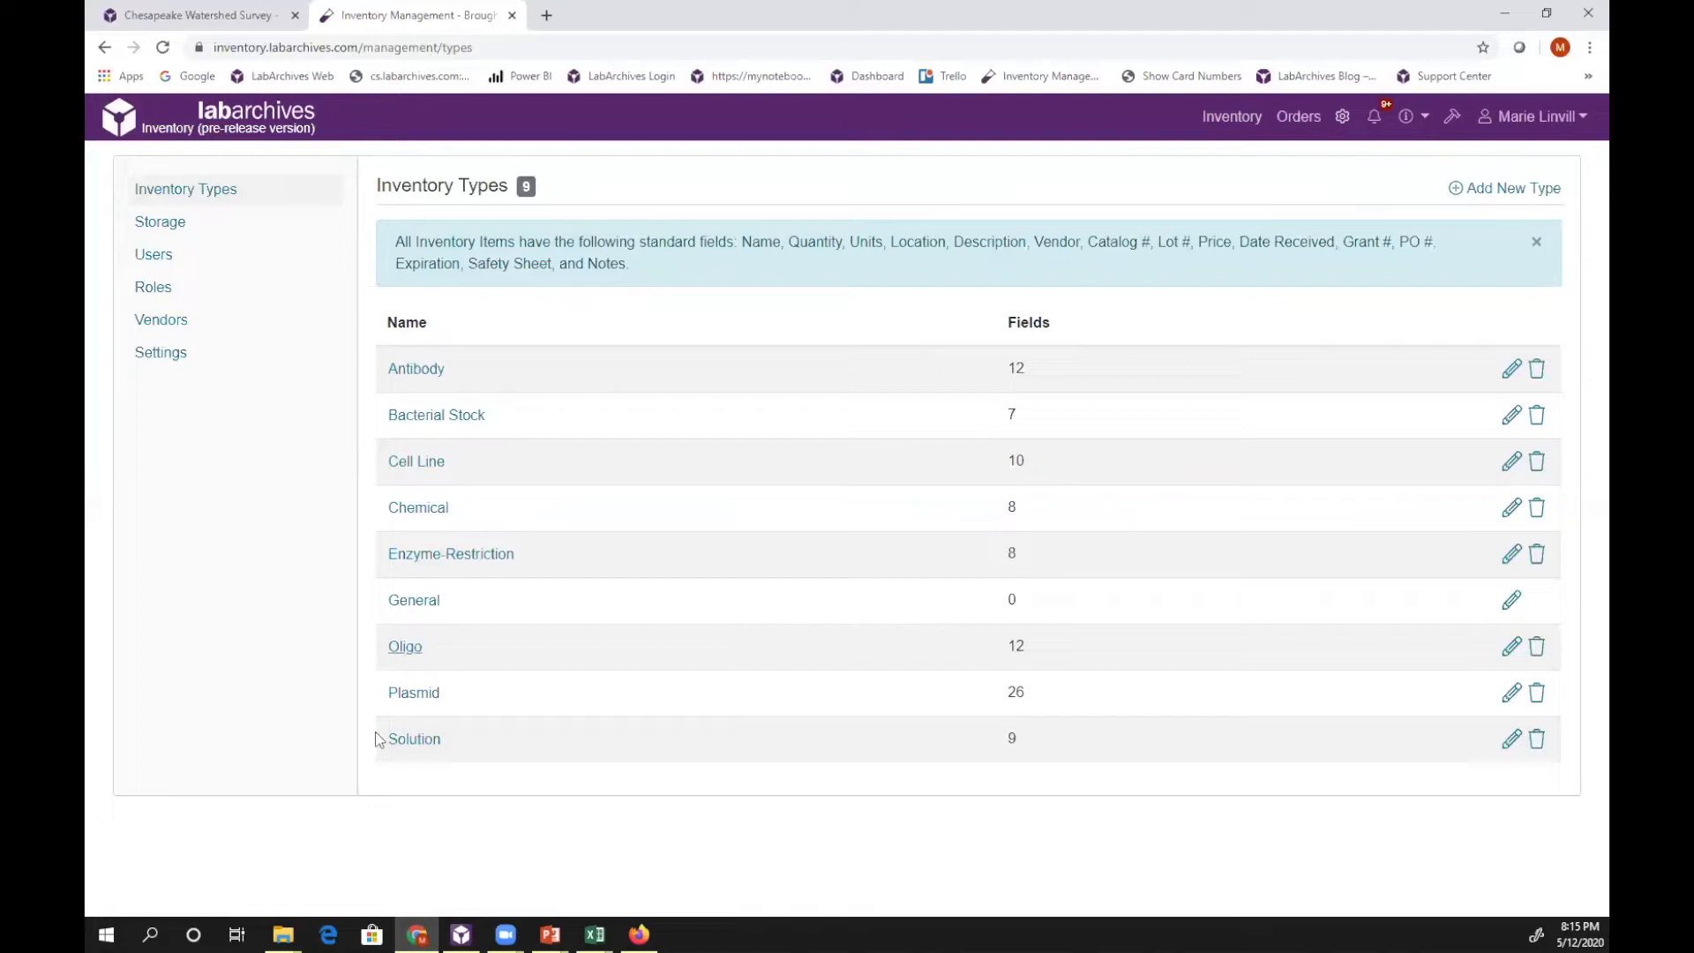
{"action": "left_click", "coordinate": [410, 370]}
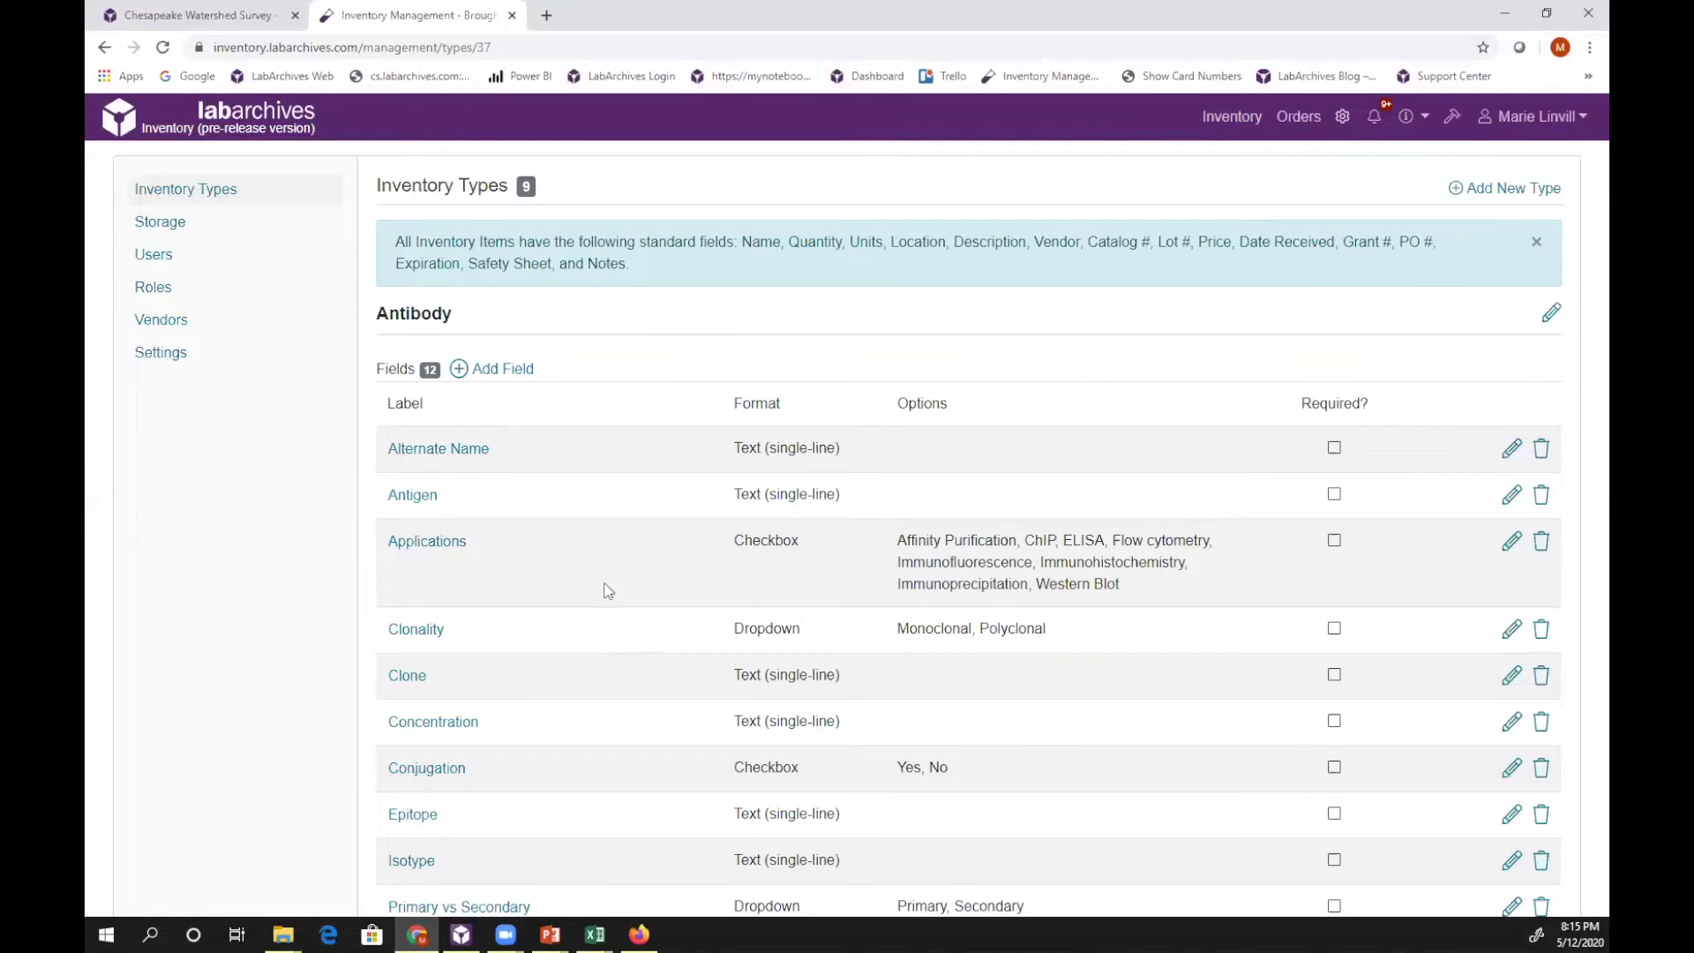
{"action": "left_click", "coordinate": [104, 47]}
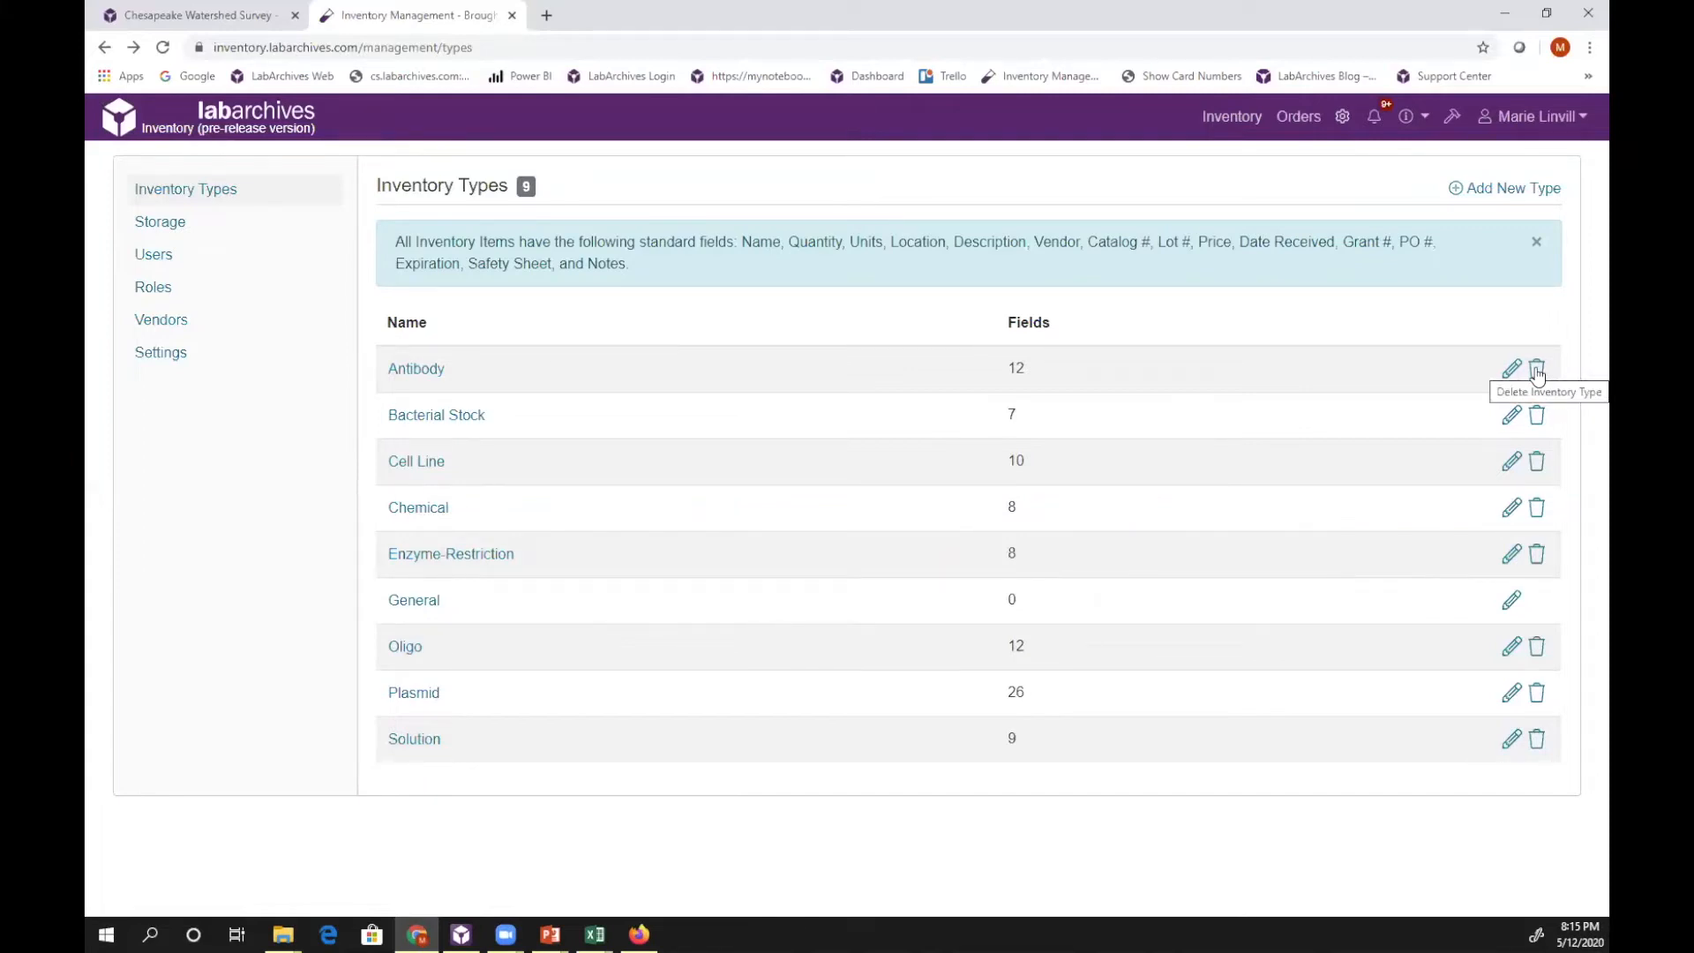
{"action": "left_click", "coordinate": [416, 370]}
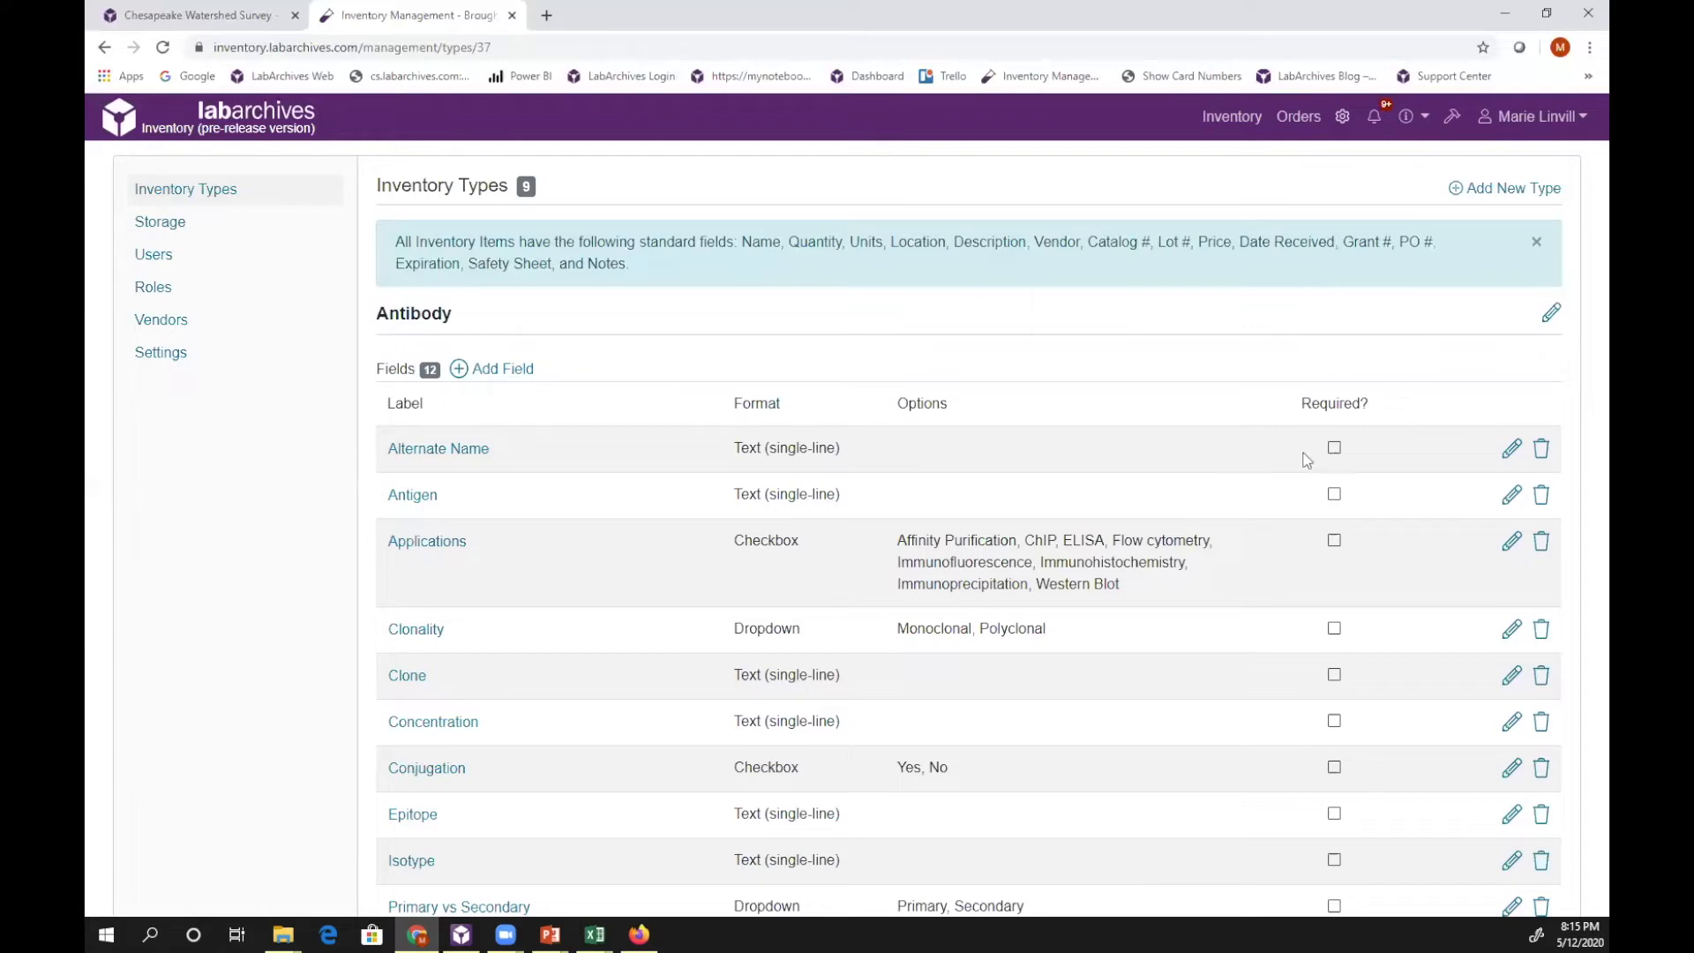
{"action": "left_click", "coordinate": [165, 196]}
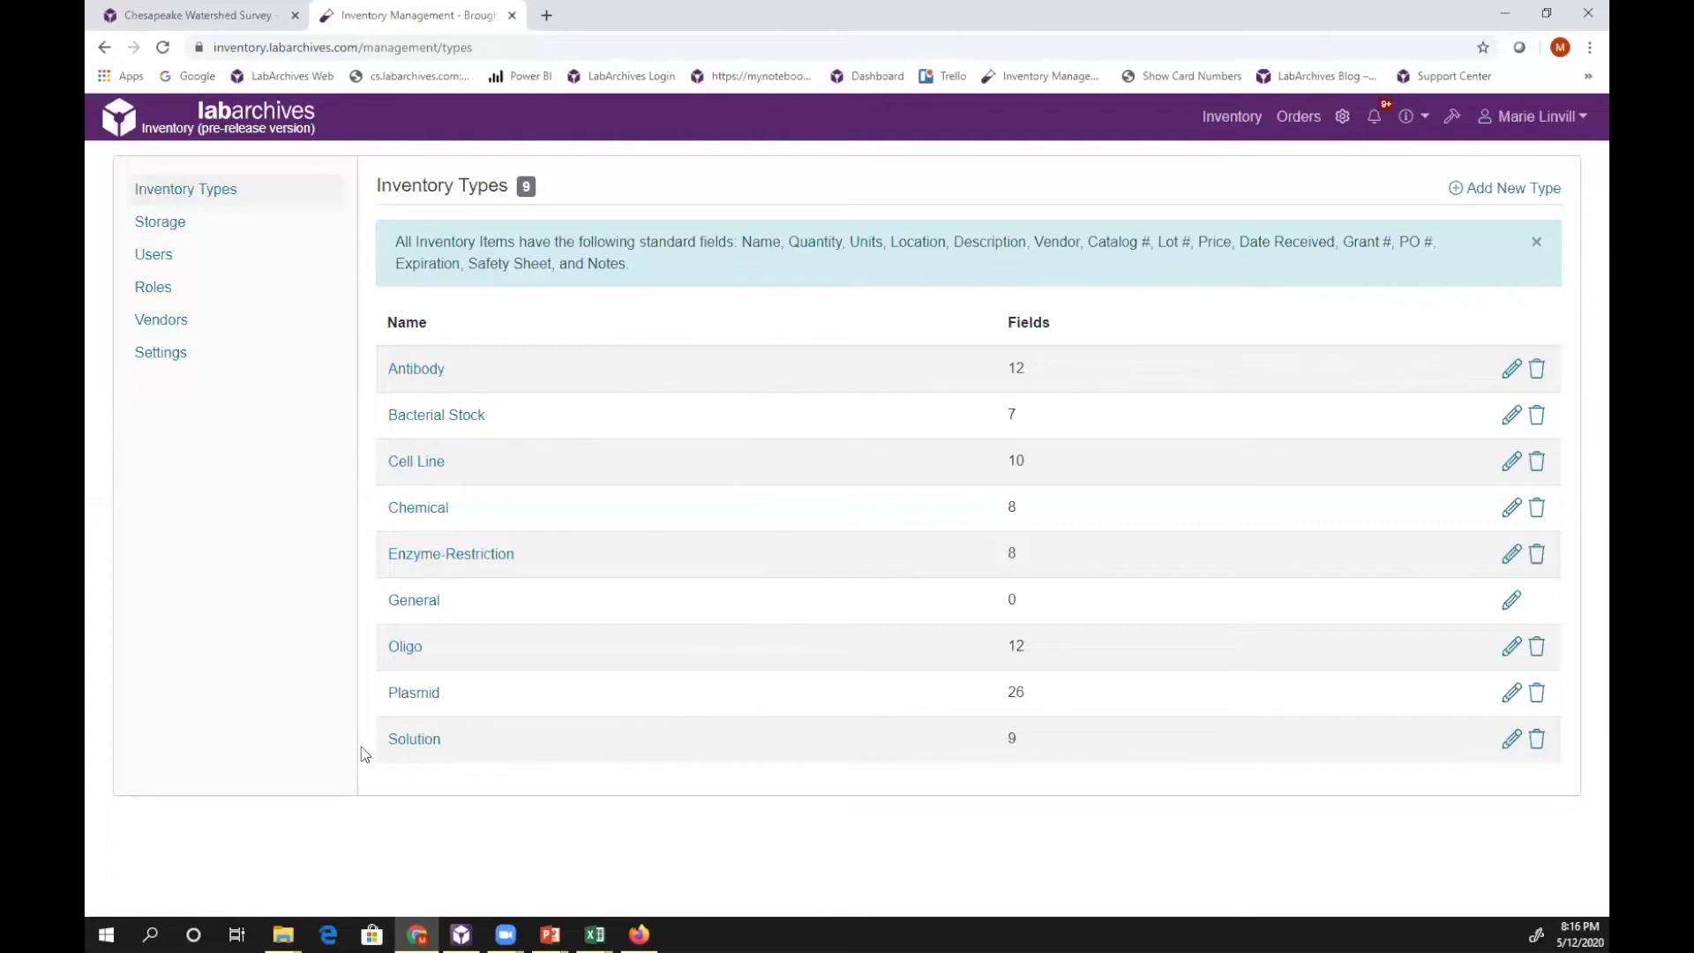
Add a new storage location named Freezer 4, without marking it as a freezer box.
{"action": "left_click", "coordinate": [146, 226]}
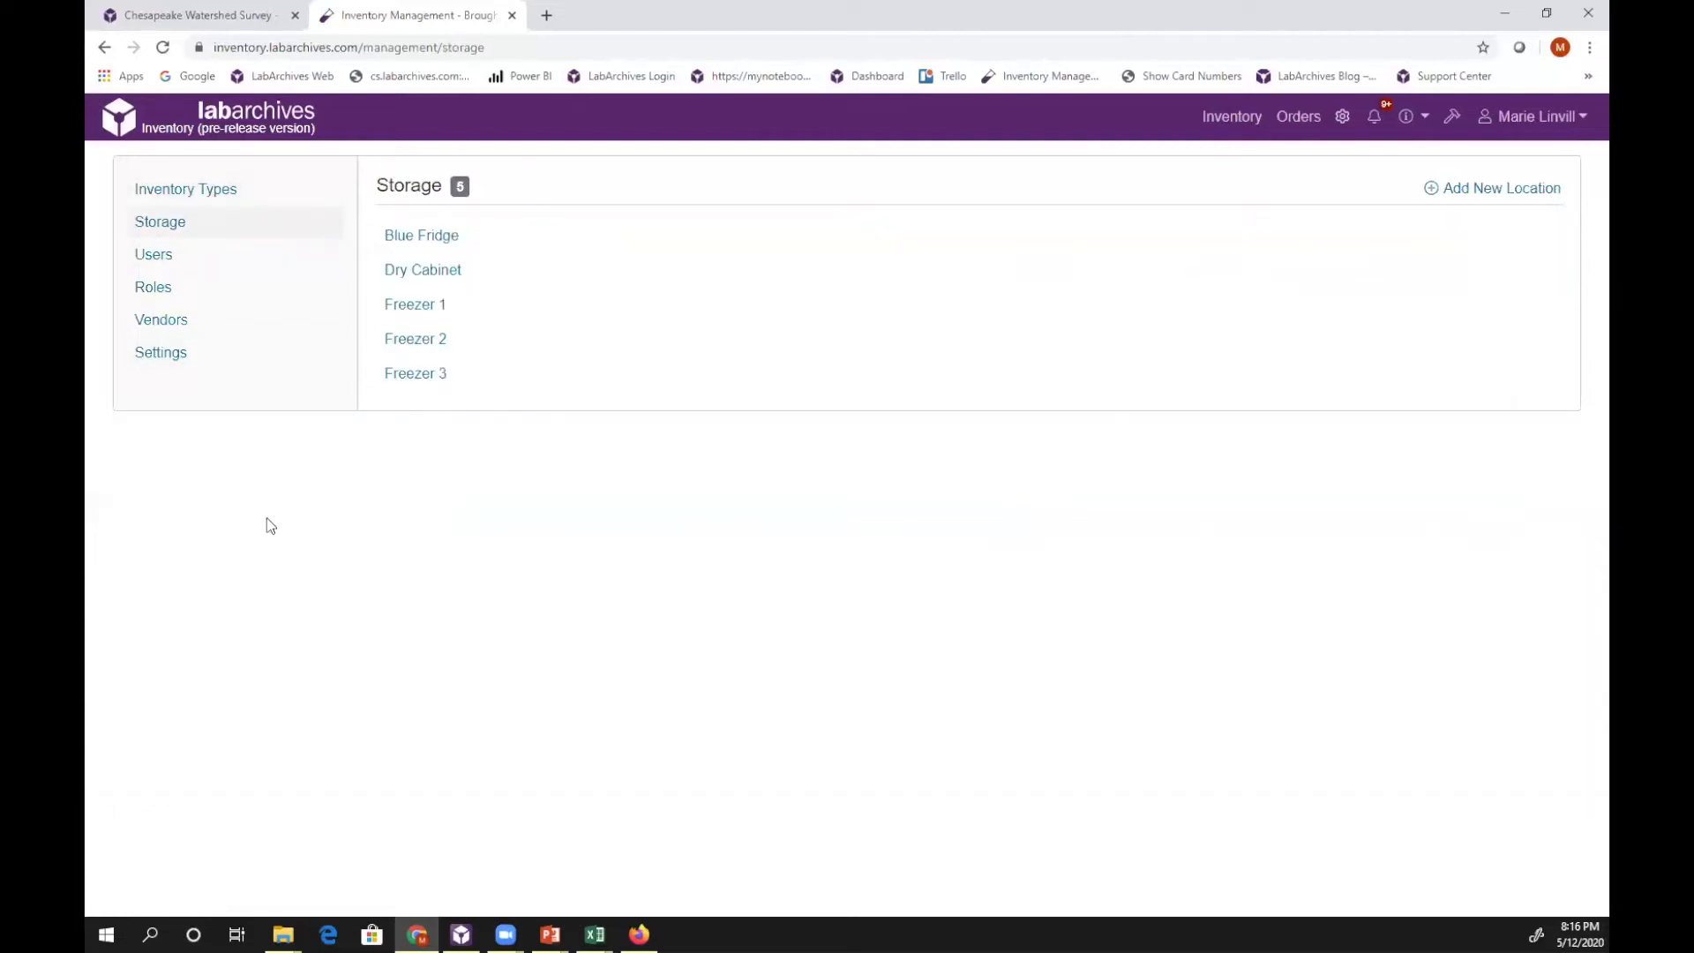
{"action": "left_click", "coordinate": [1485, 191]}
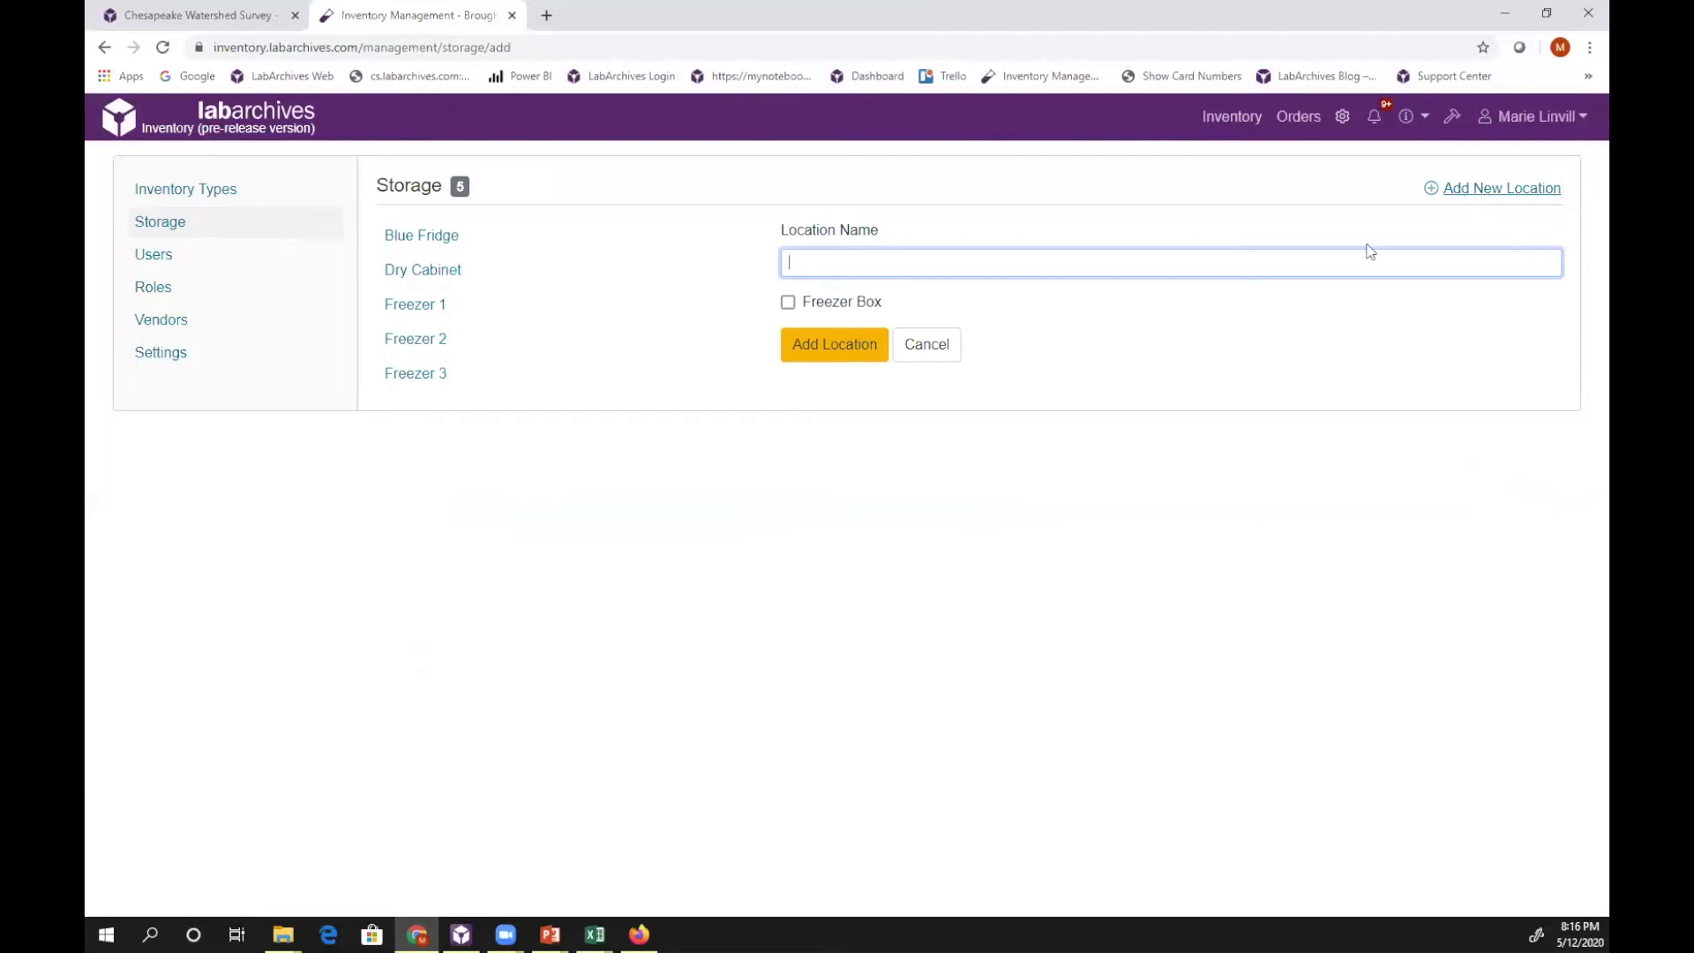
{"action": "left_click", "coordinate": [1023, 263]}
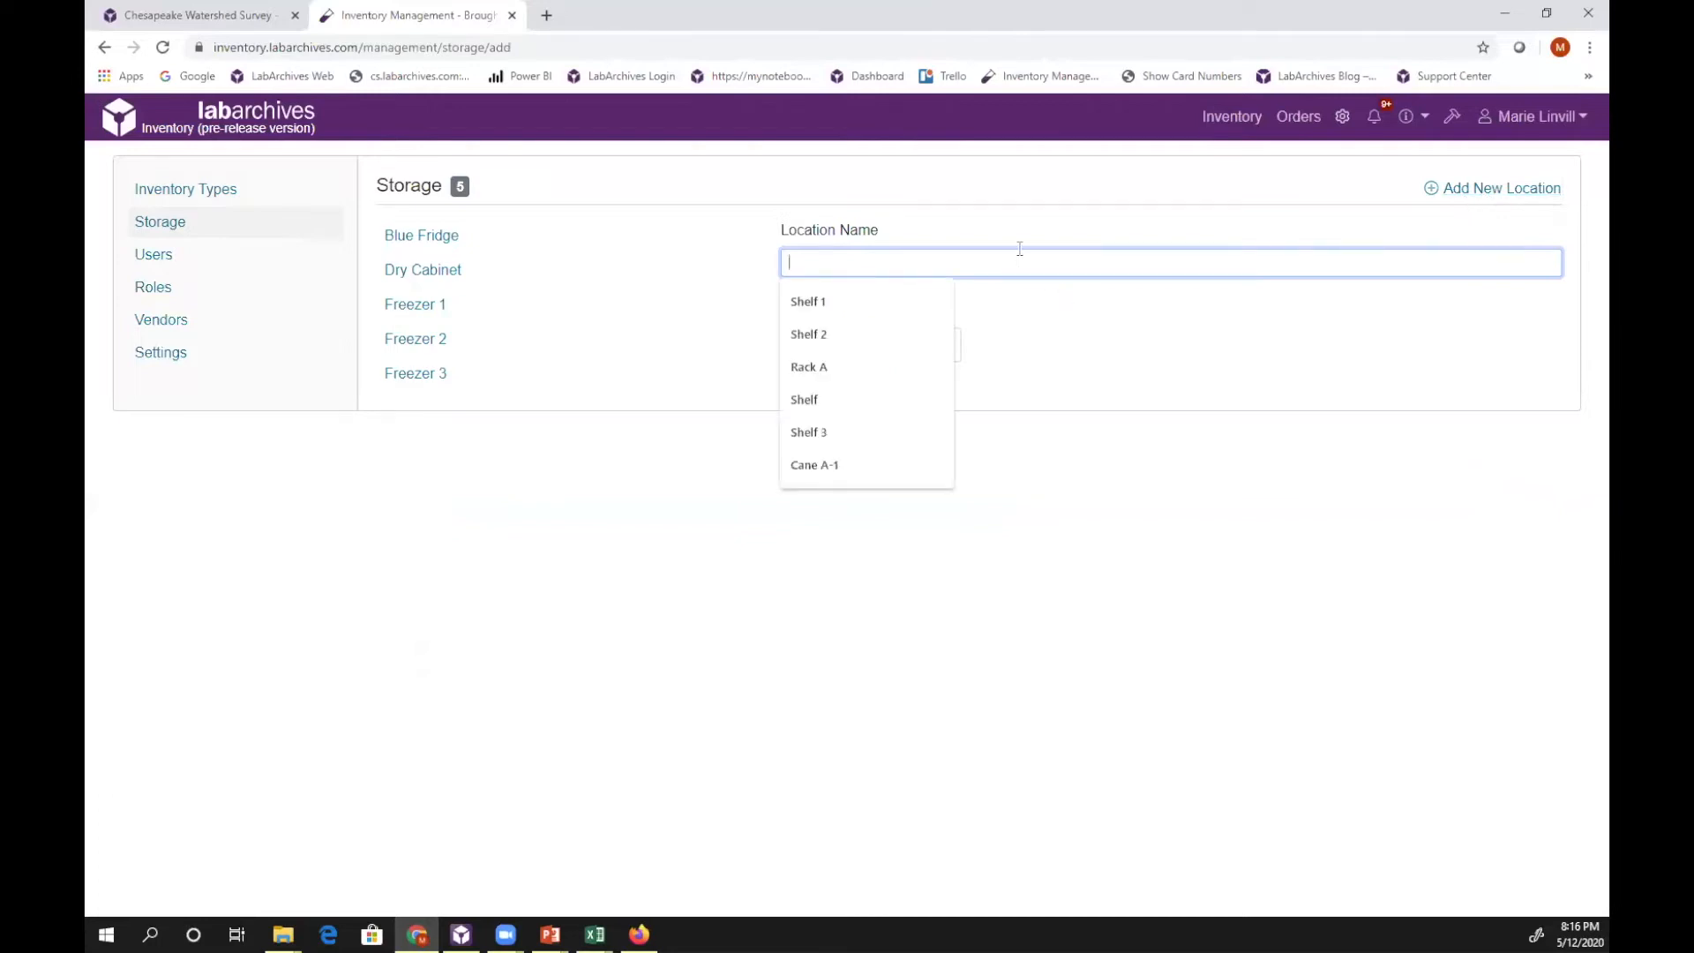
{"action": "type", "text": "Freezer 4"}
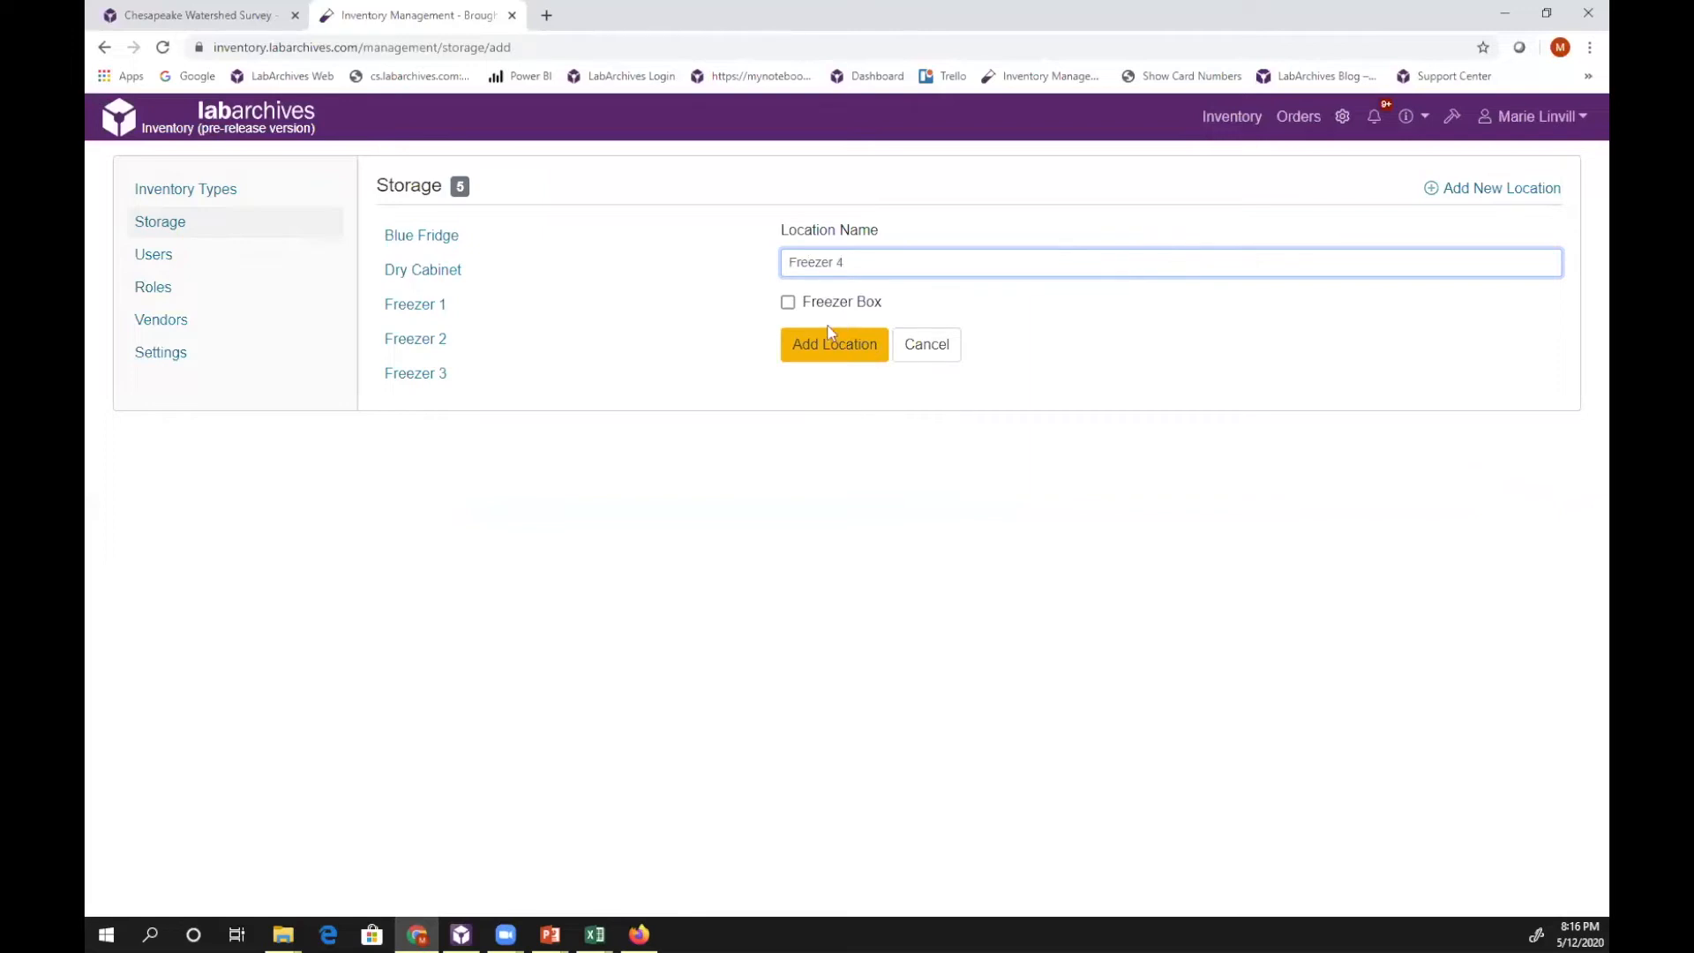
{"action": "left_click", "coordinate": [817, 353]}
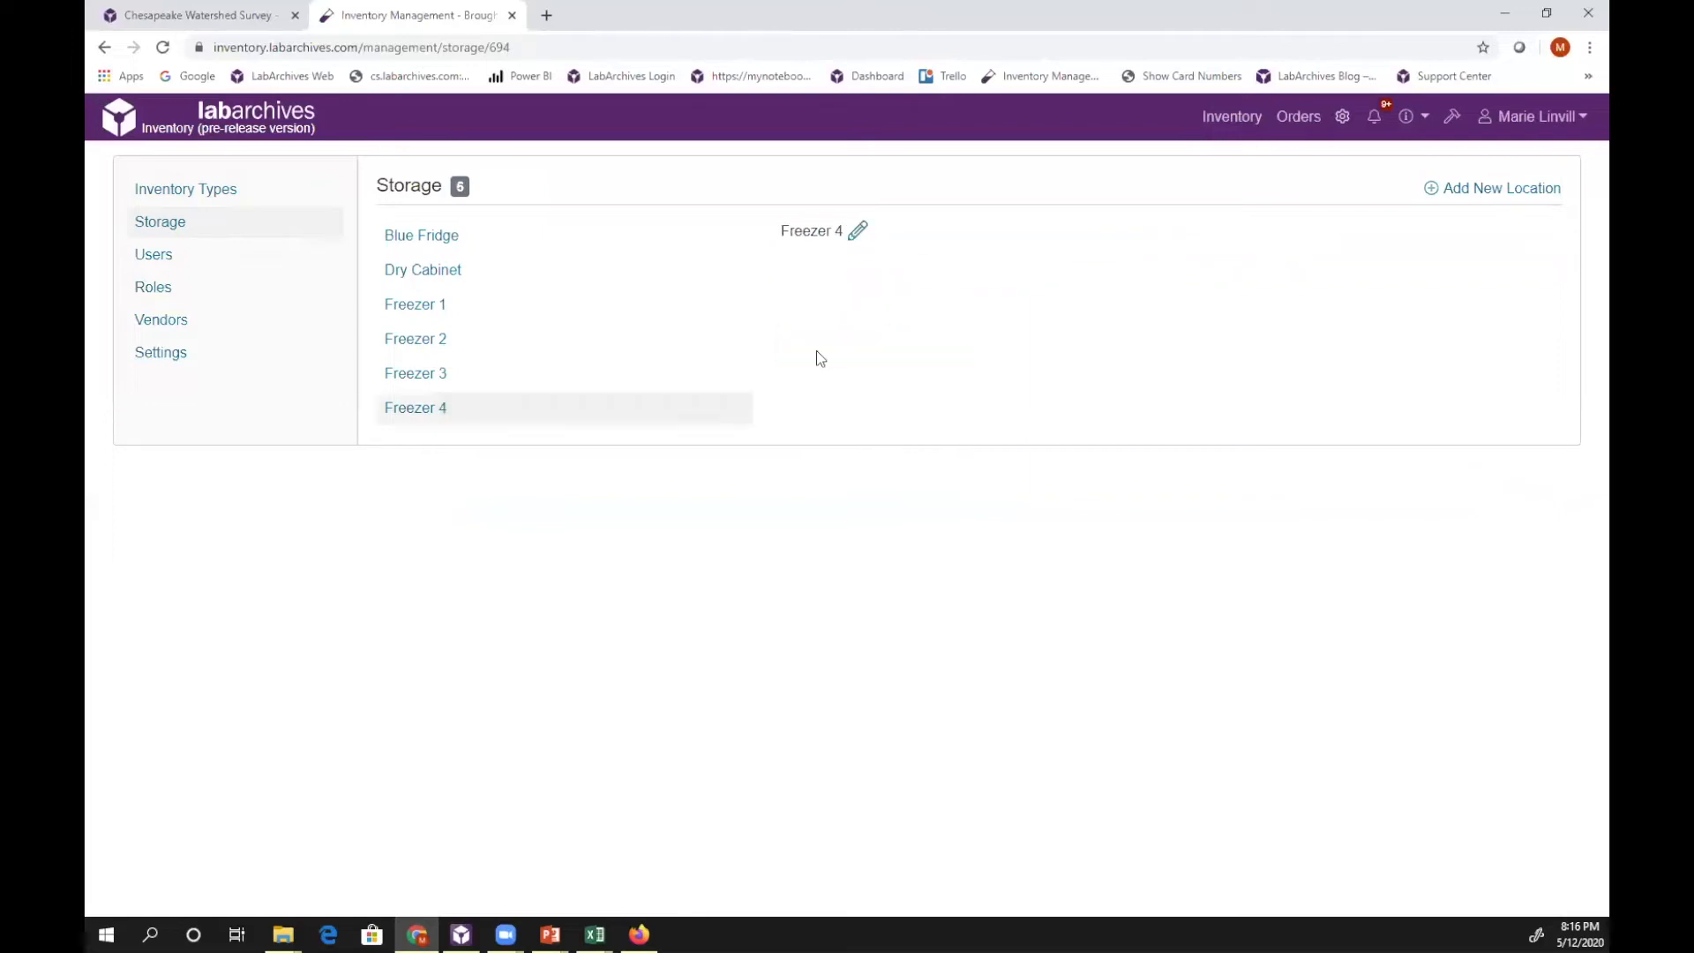
Check the editing options for Freezer 4 and view the nested locations inside Freezer 1.
{"action": "left_click", "coordinate": [857, 231]}
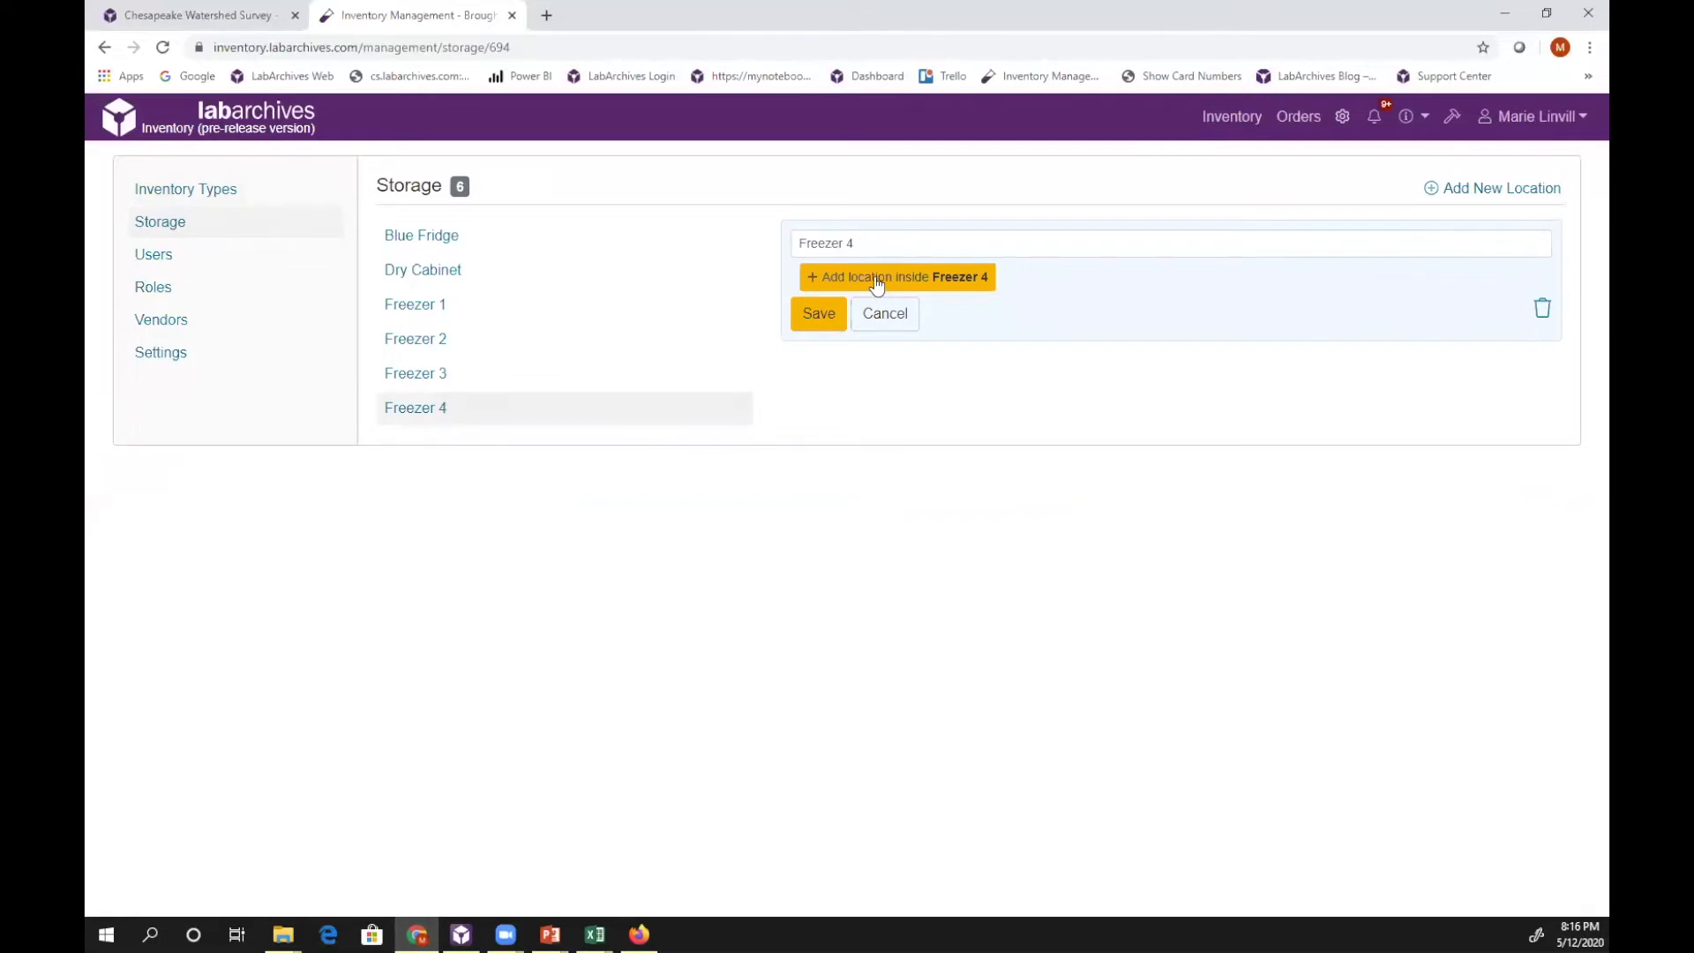
{"action": "left_click", "coordinate": [415, 313]}
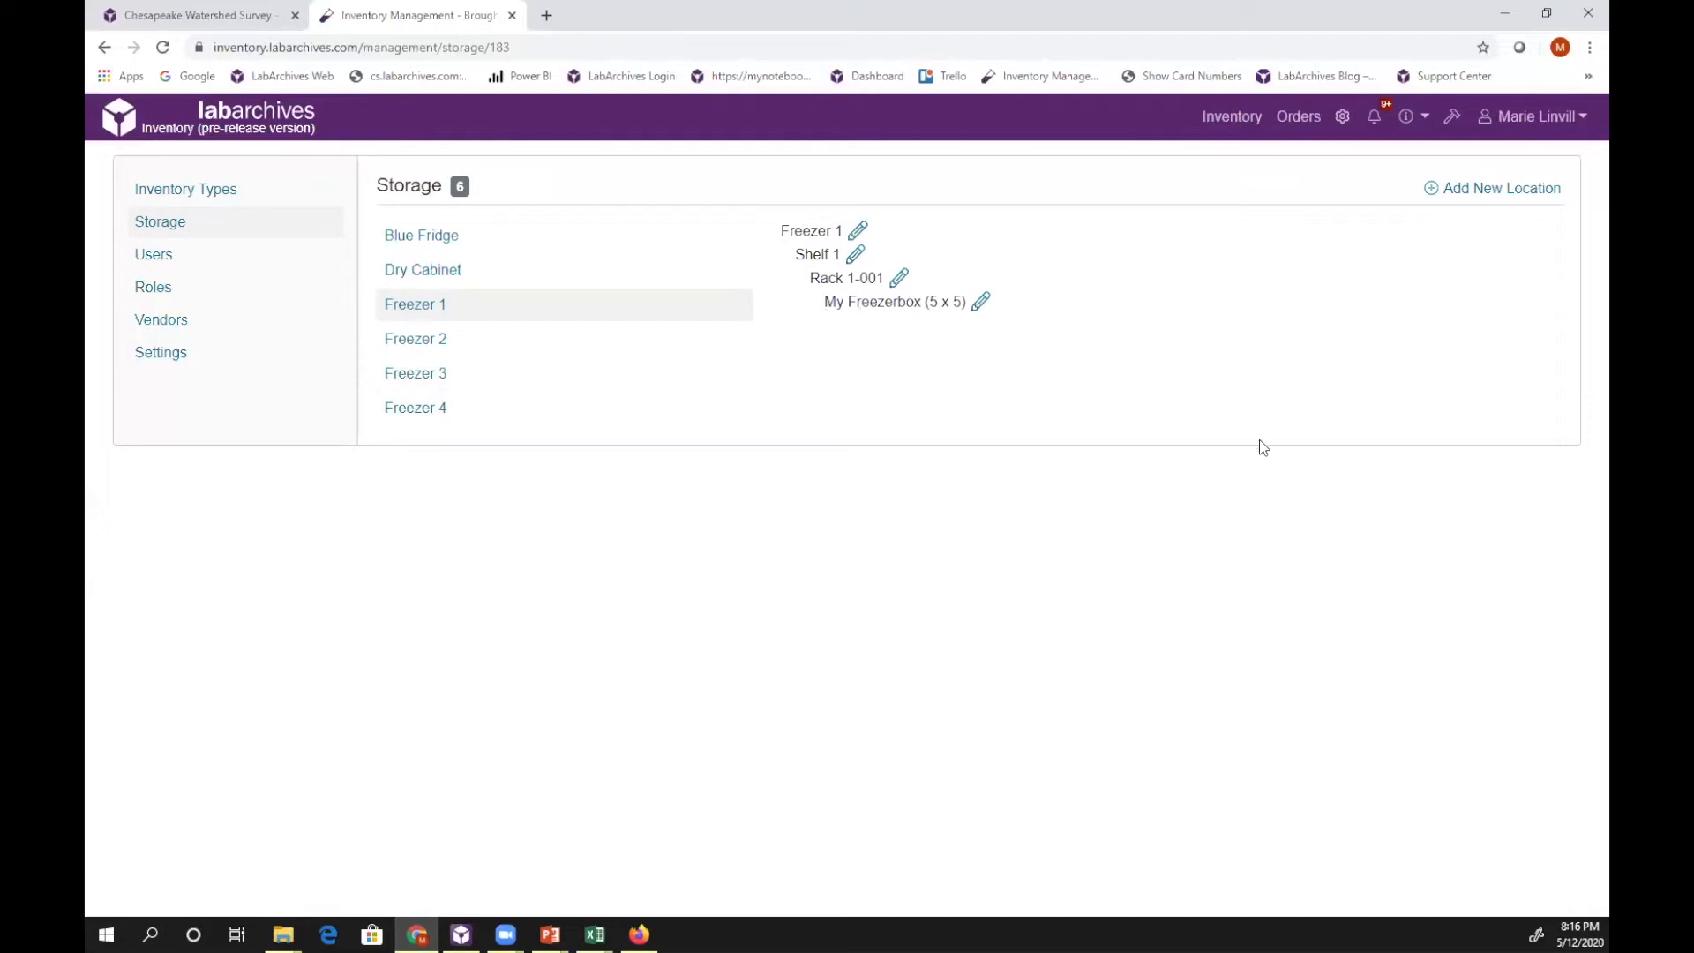
Open the inventory list and read the item import instructions and template rules, closing them without importing.
{"action": "left_click", "coordinate": [1228, 118]}
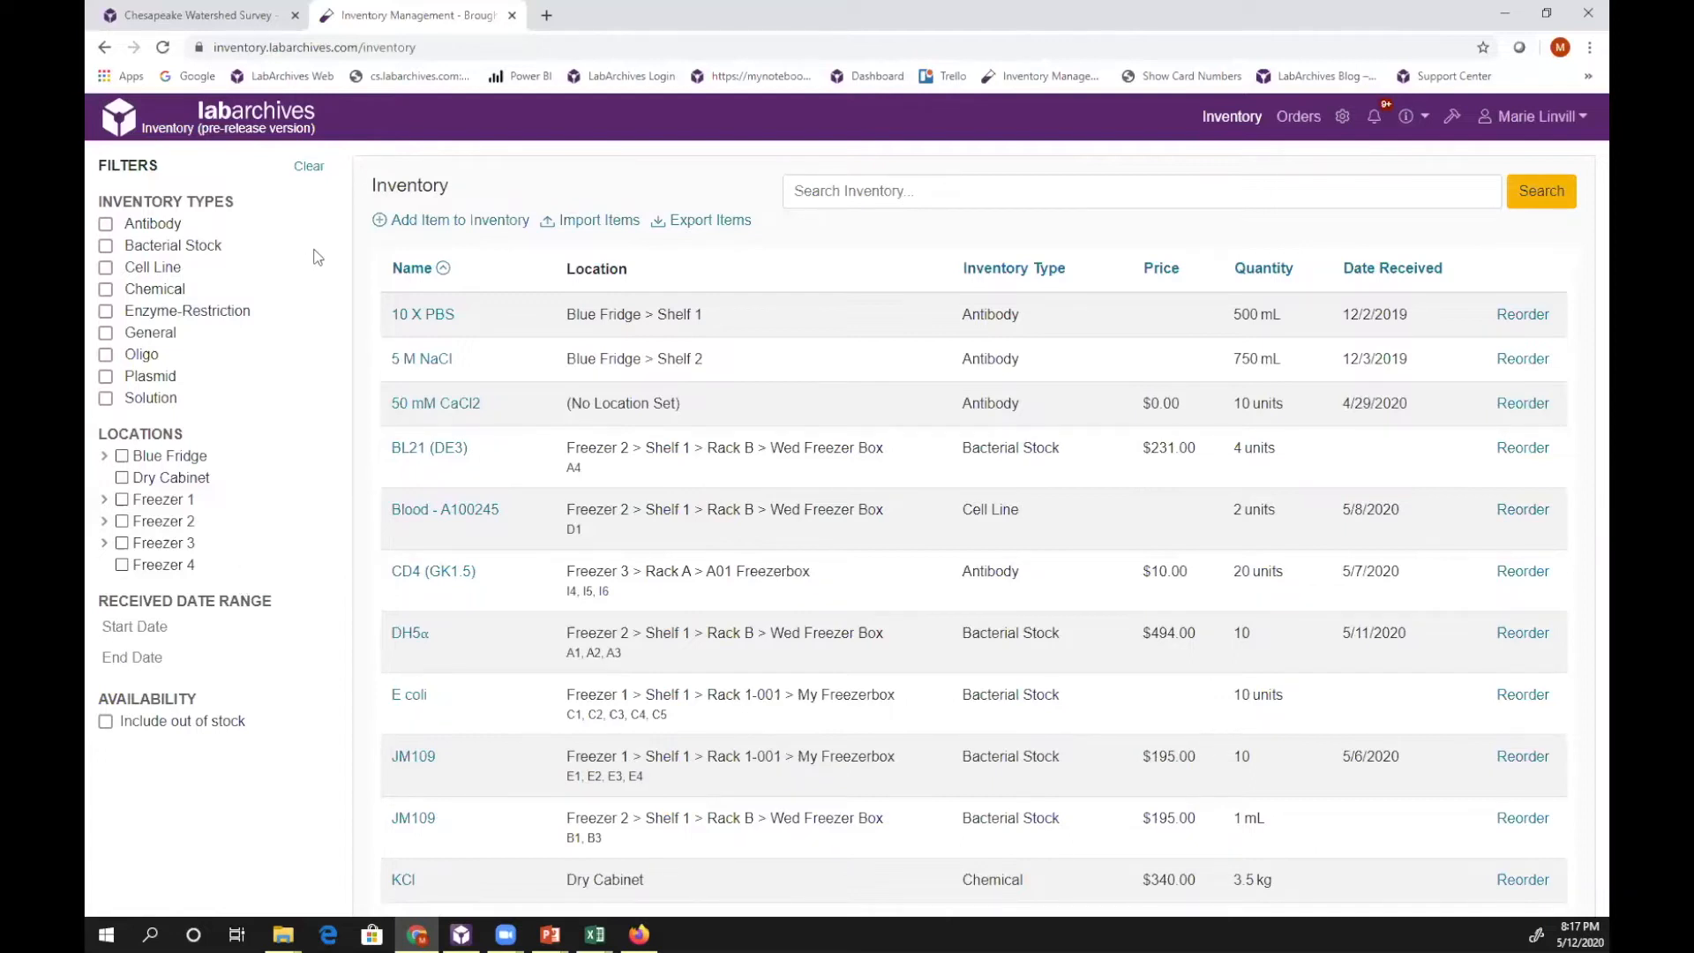
{"action": "left_click", "coordinate": [589, 220]}
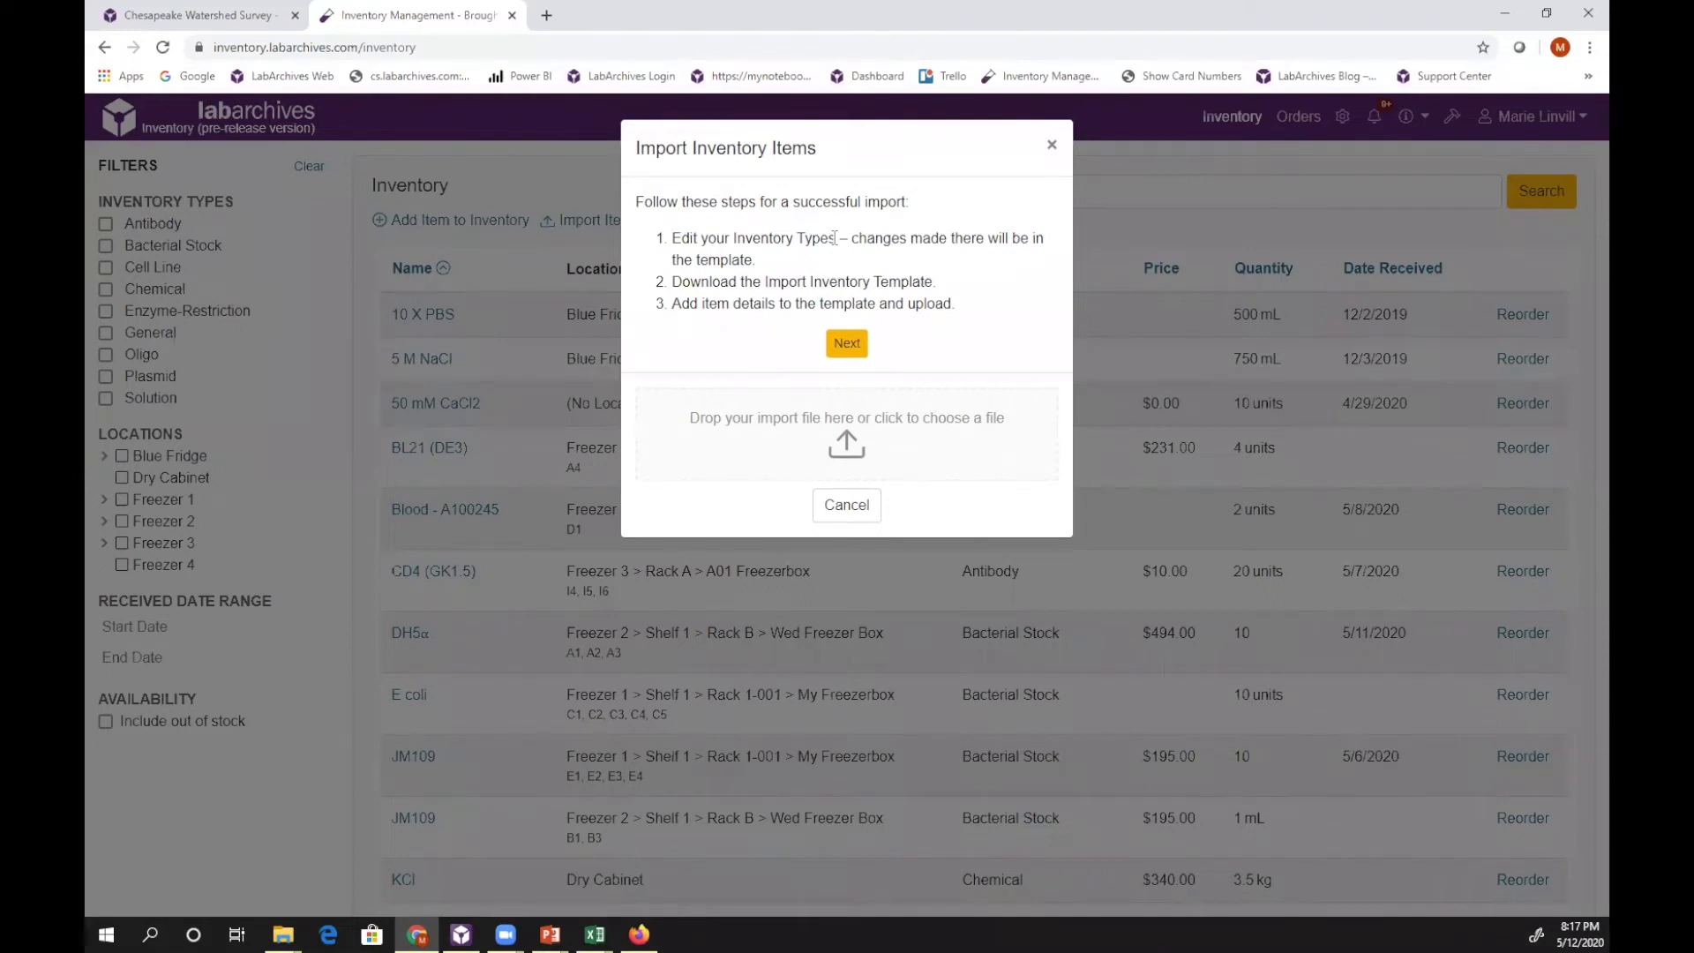
{"action": "left_click", "coordinate": [847, 348]}
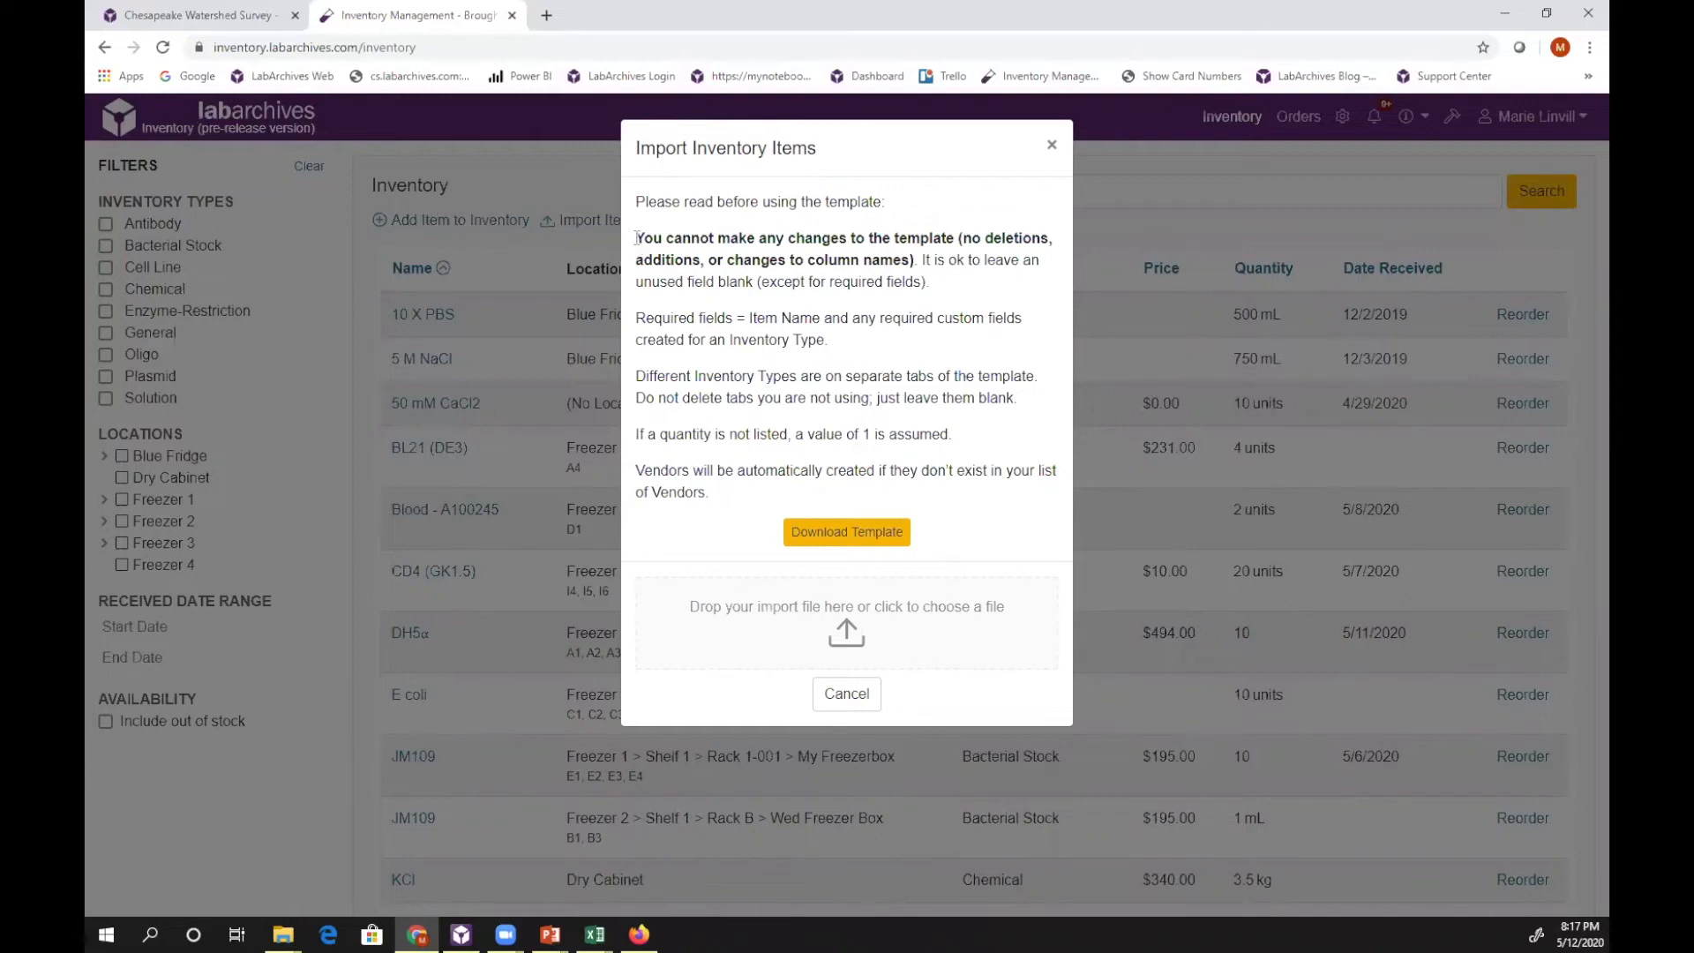
{"action": "left_click_drag", "start_coordinate": [637, 237], "coordinate": [929, 277]}
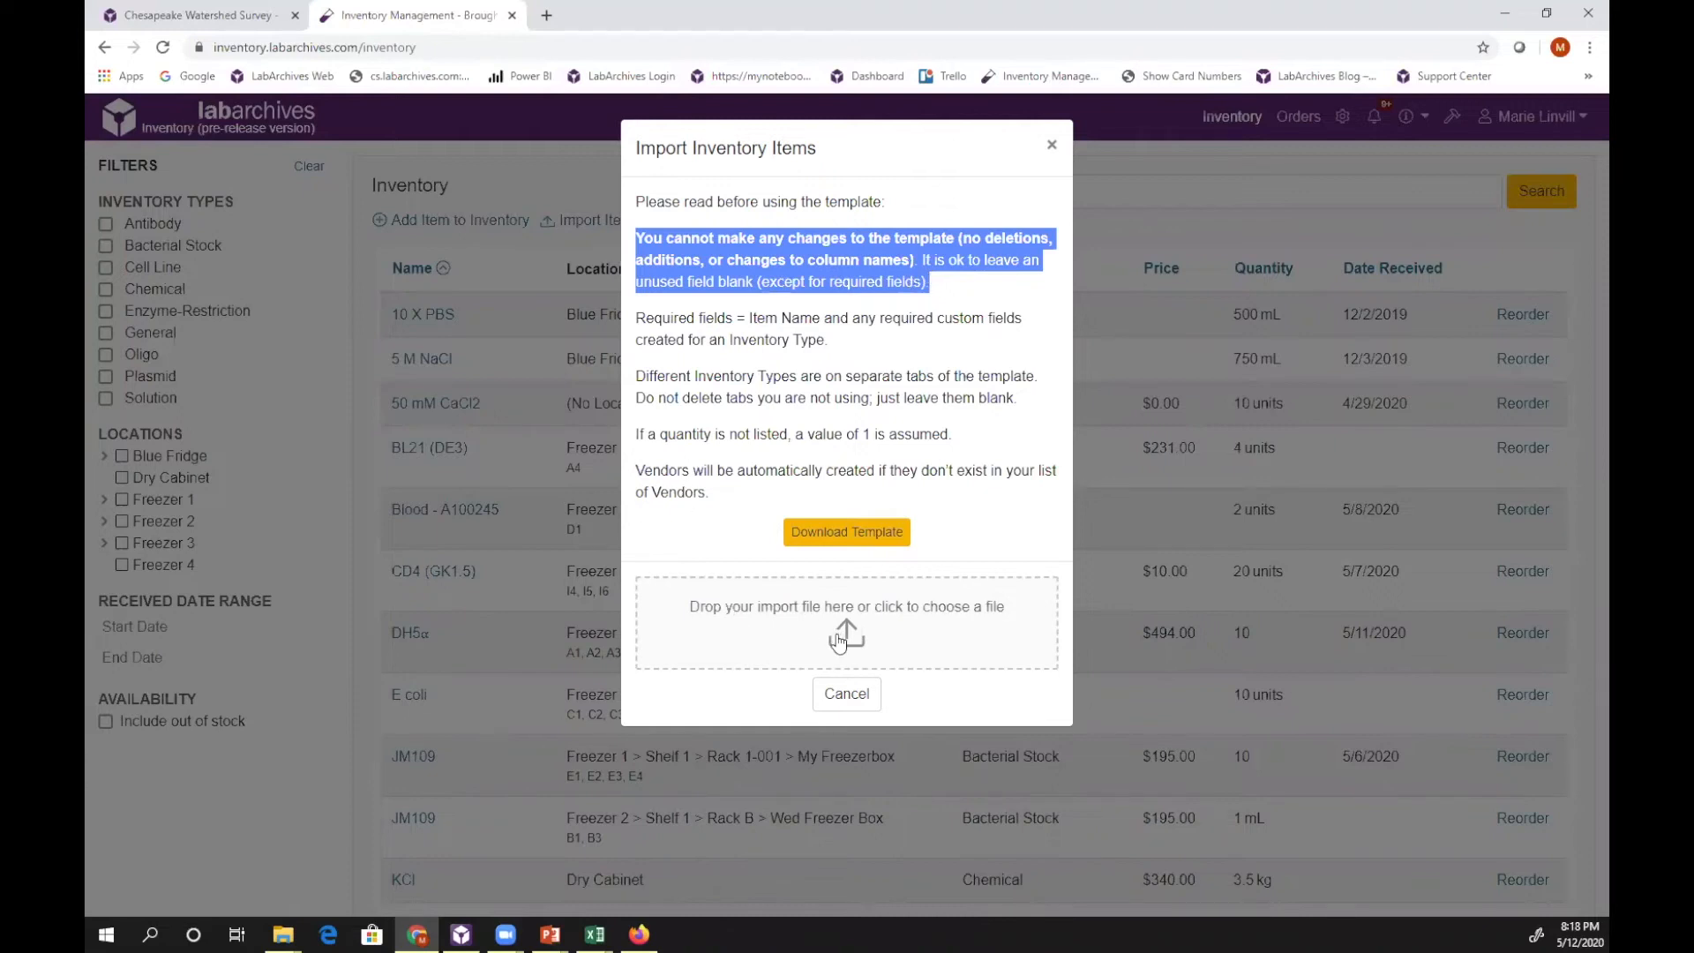
{"action": "left_click", "coordinate": [1052, 146]}
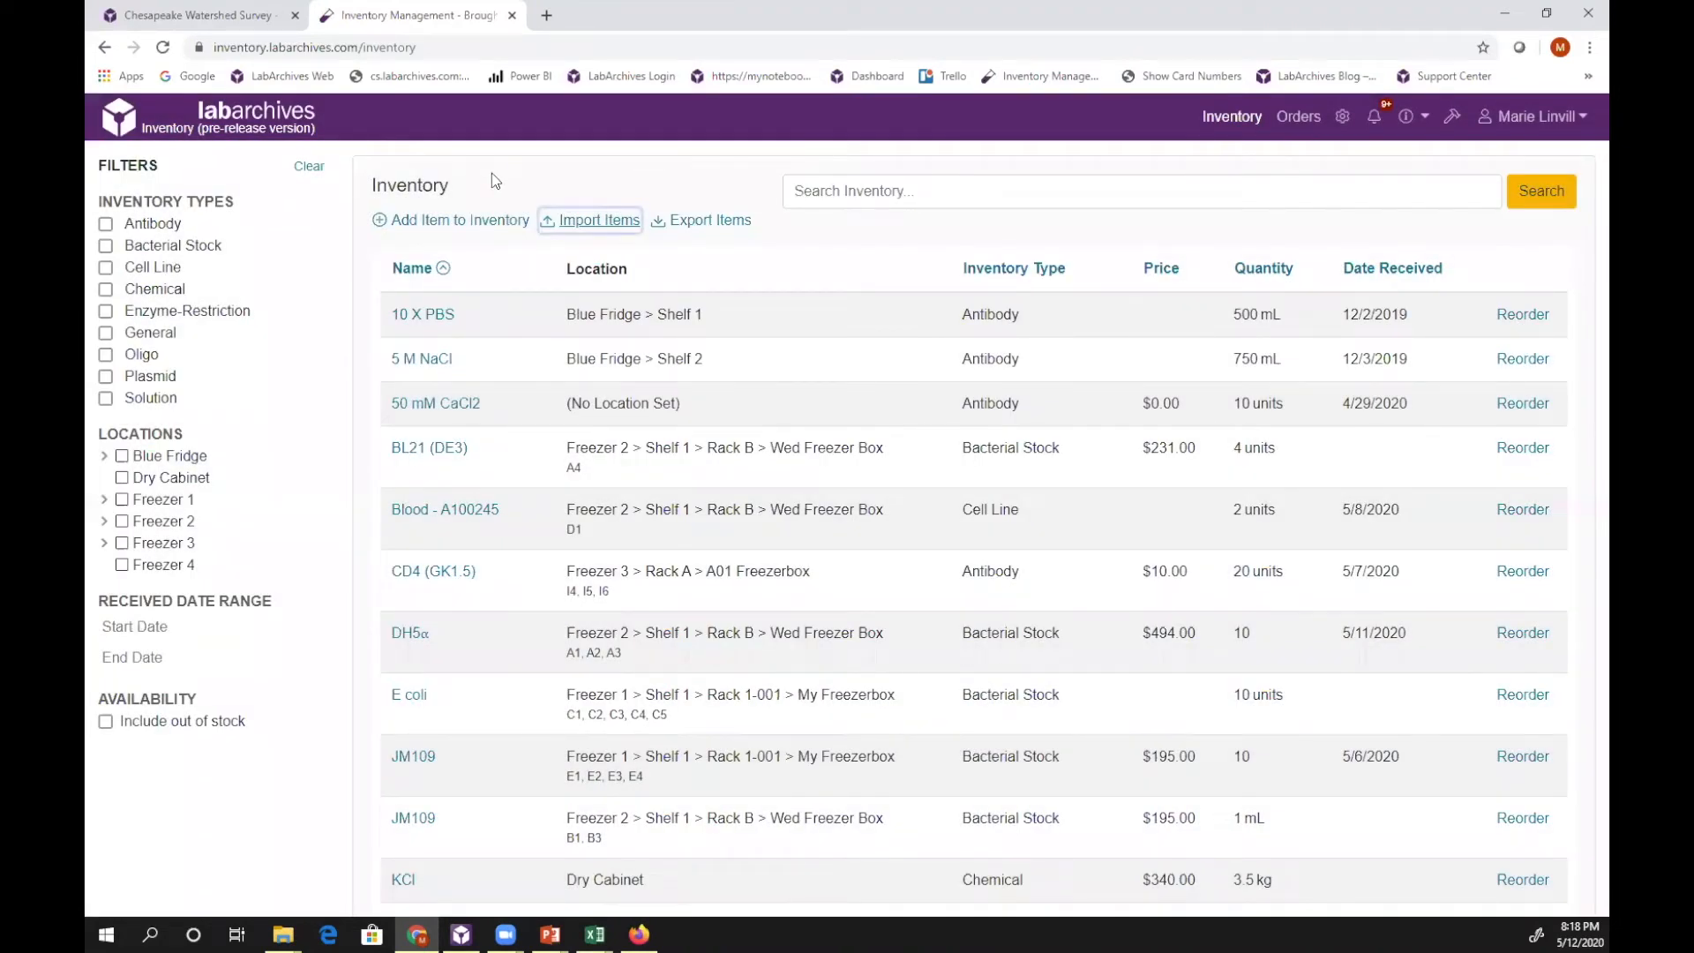
Open the form for a new inventory item and review the standard fields of the General type.
{"action": "left_click", "coordinate": [457, 230]}
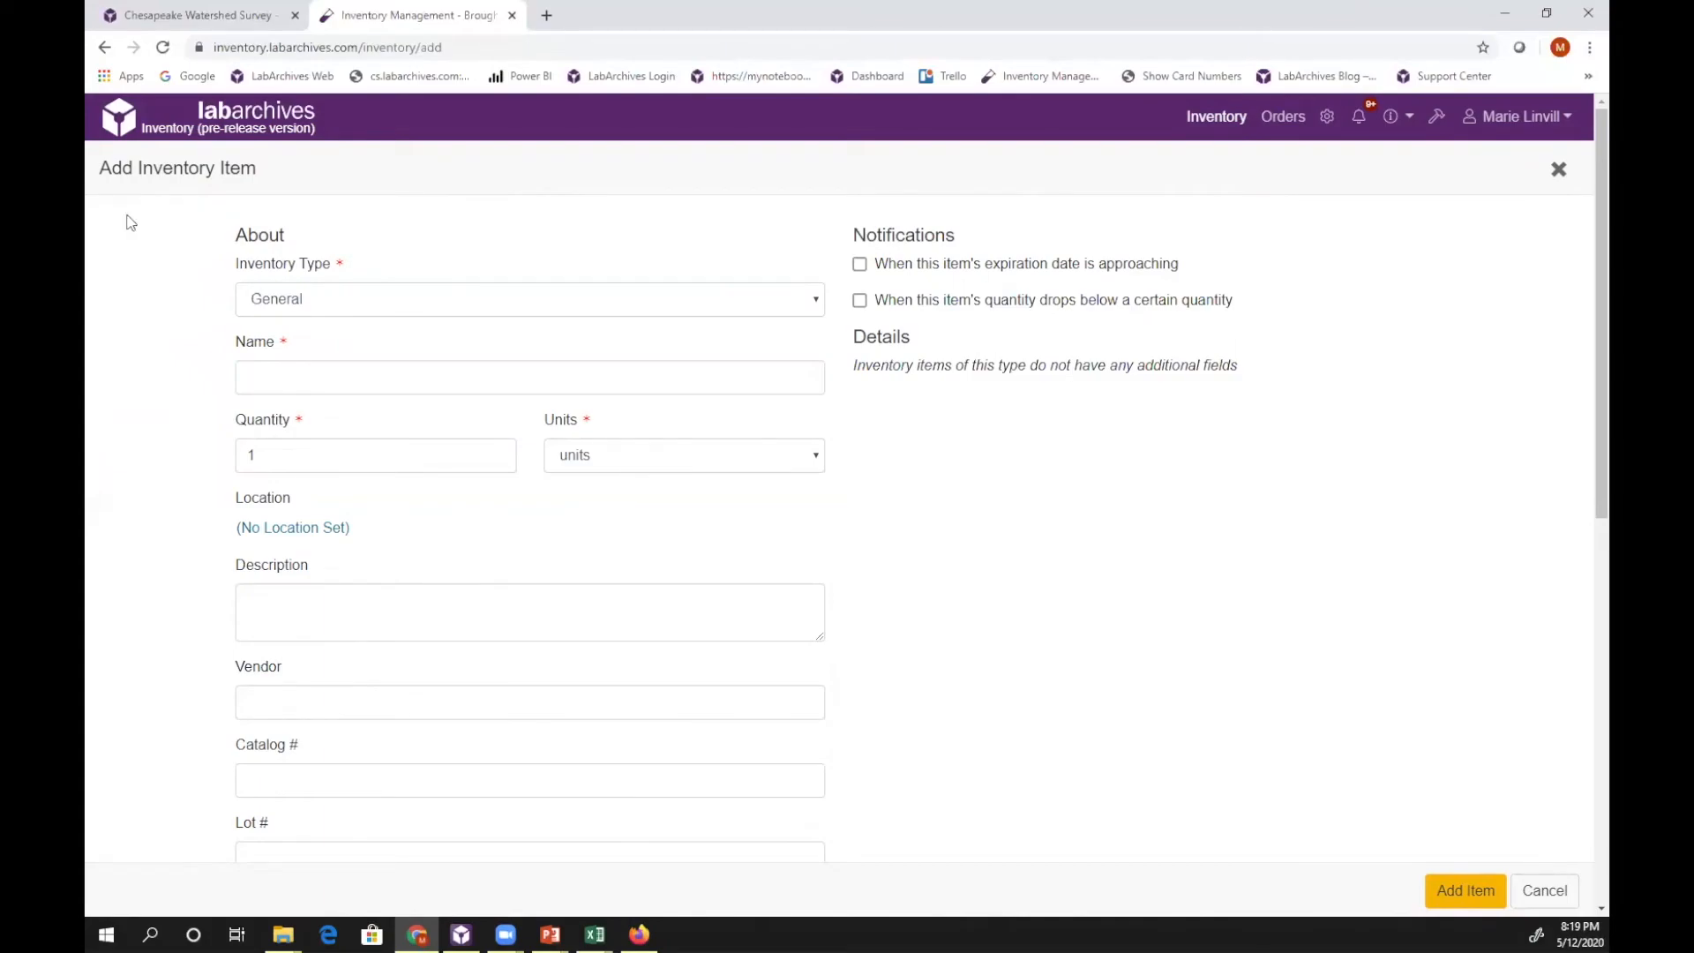
{"action": "scroll", "coordinate": [150, 319], "scroll_direction": "down", "scroll_amount": 5}
{"action": "scroll", "coordinate": [149, 318], "scroll_direction": "down", "scroll_amount": 3}
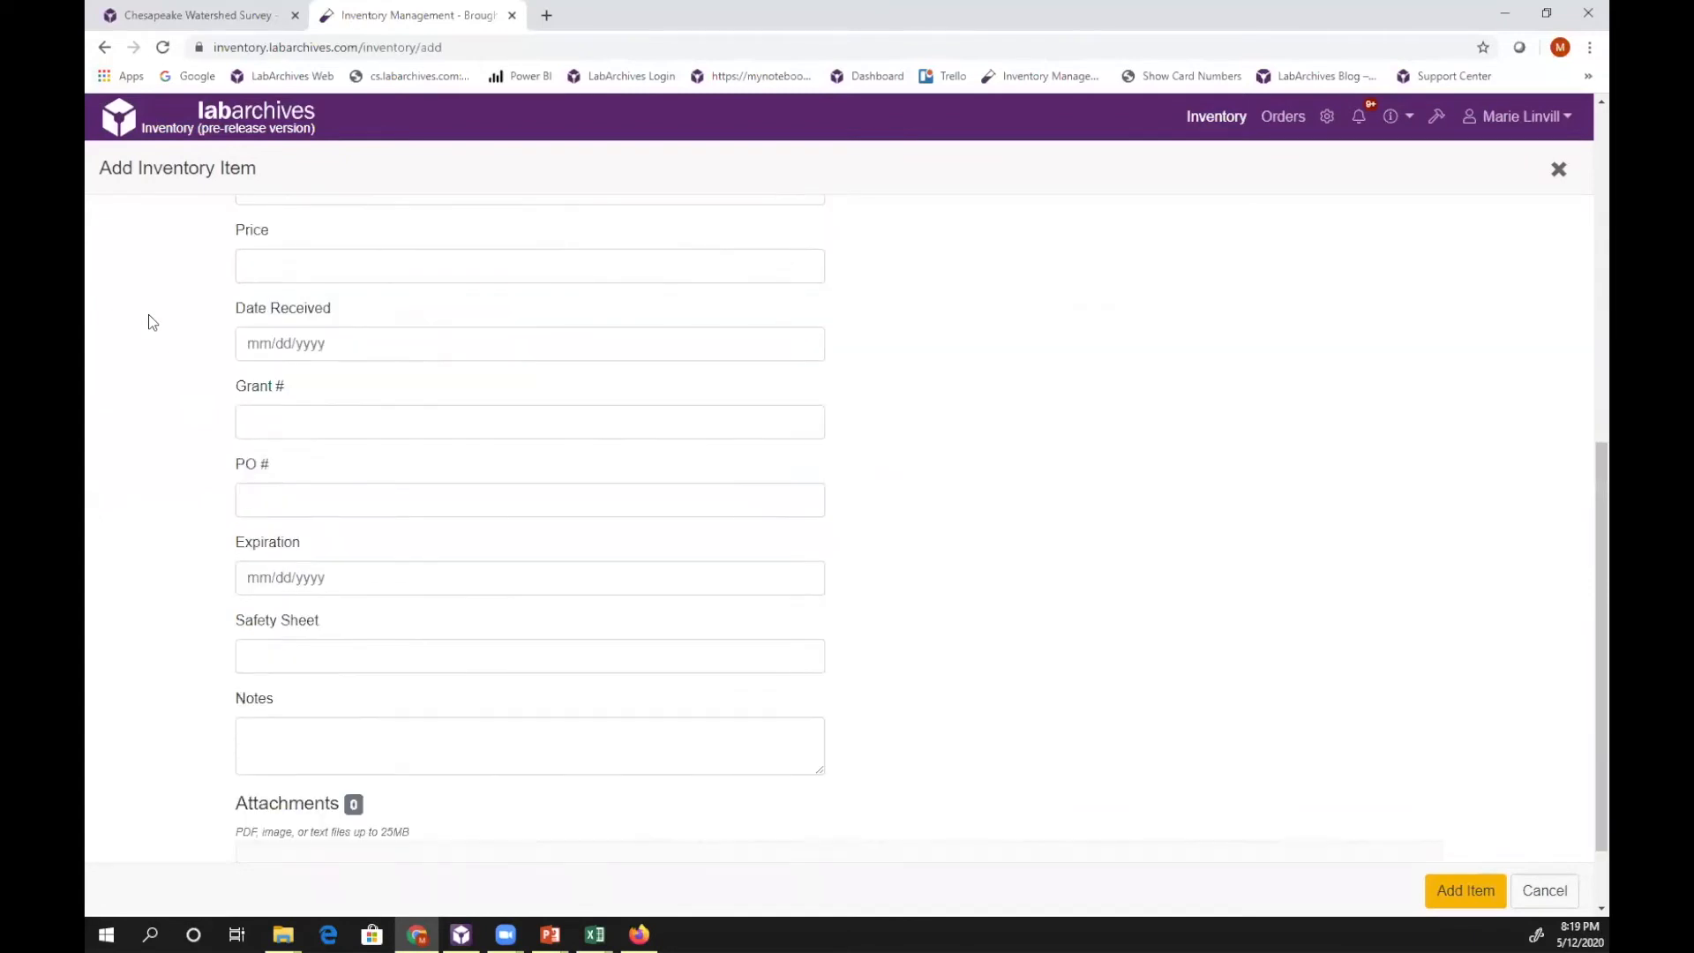
{"action": "scroll", "coordinate": [150, 318], "scroll_direction": "up", "scroll_amount": 7}
{"action": "scroll", "coordinate": [148, 314], "scroll_direction": "up", "scroll_amount": 2}
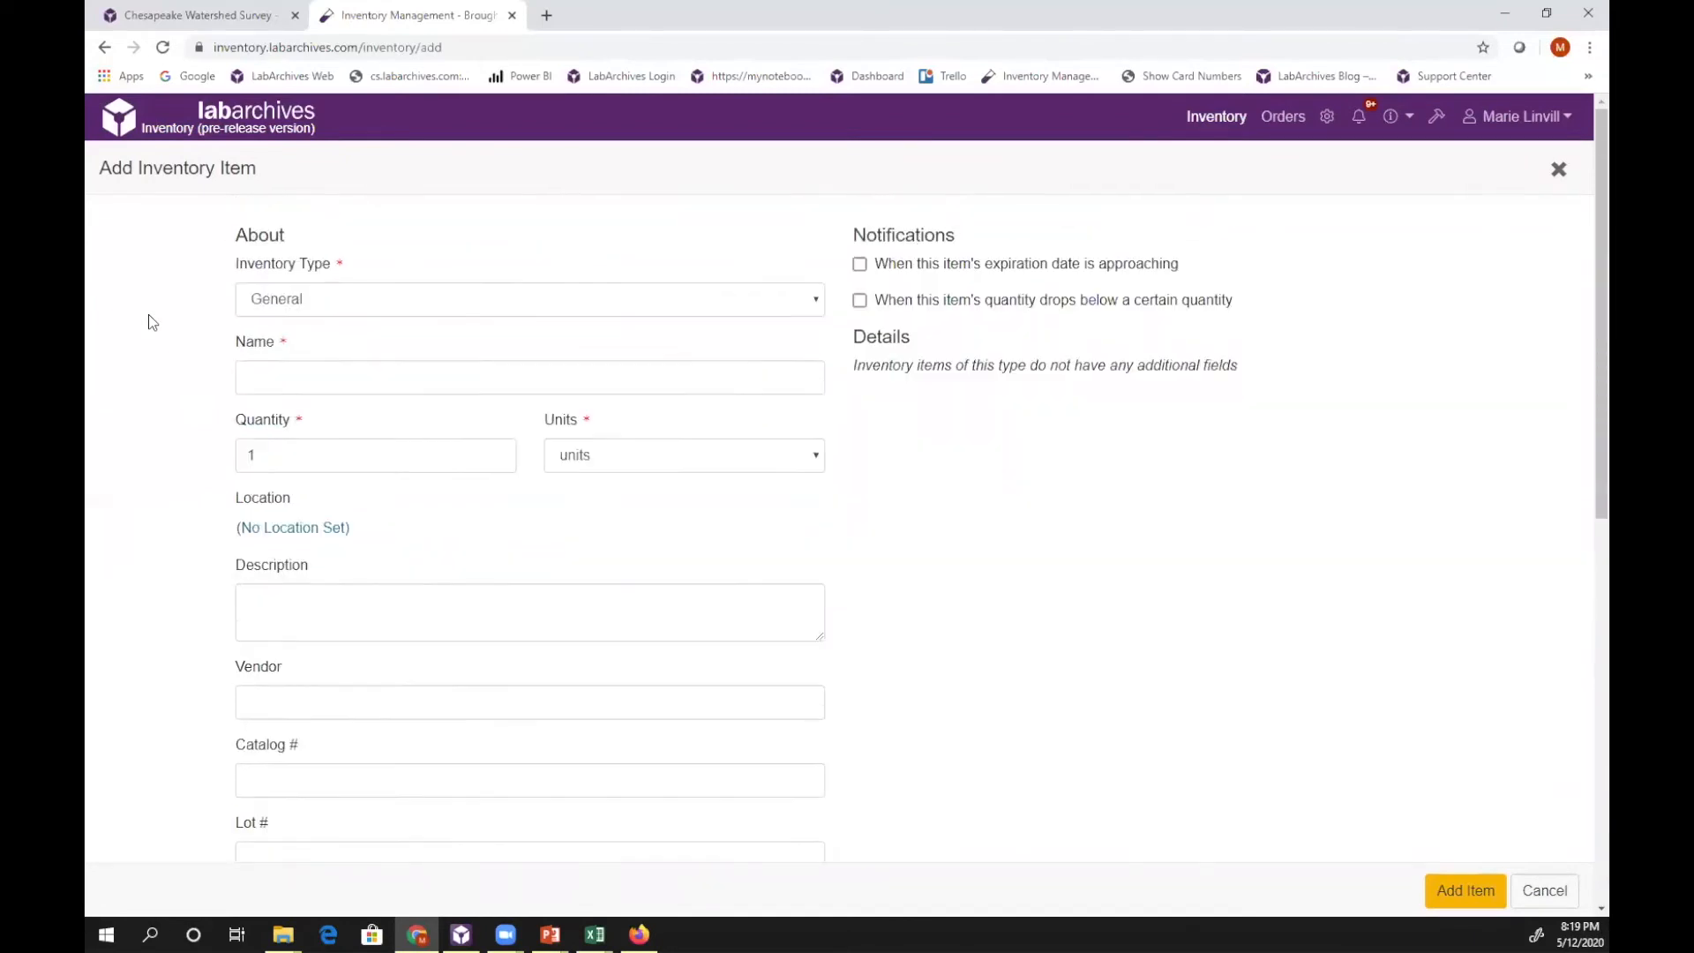
Set the new item's inventory type to Antibody and review its detail fields, returning to the inventory list without adding the item.
{"action": "left_click", "coordinate": [351, 306]}
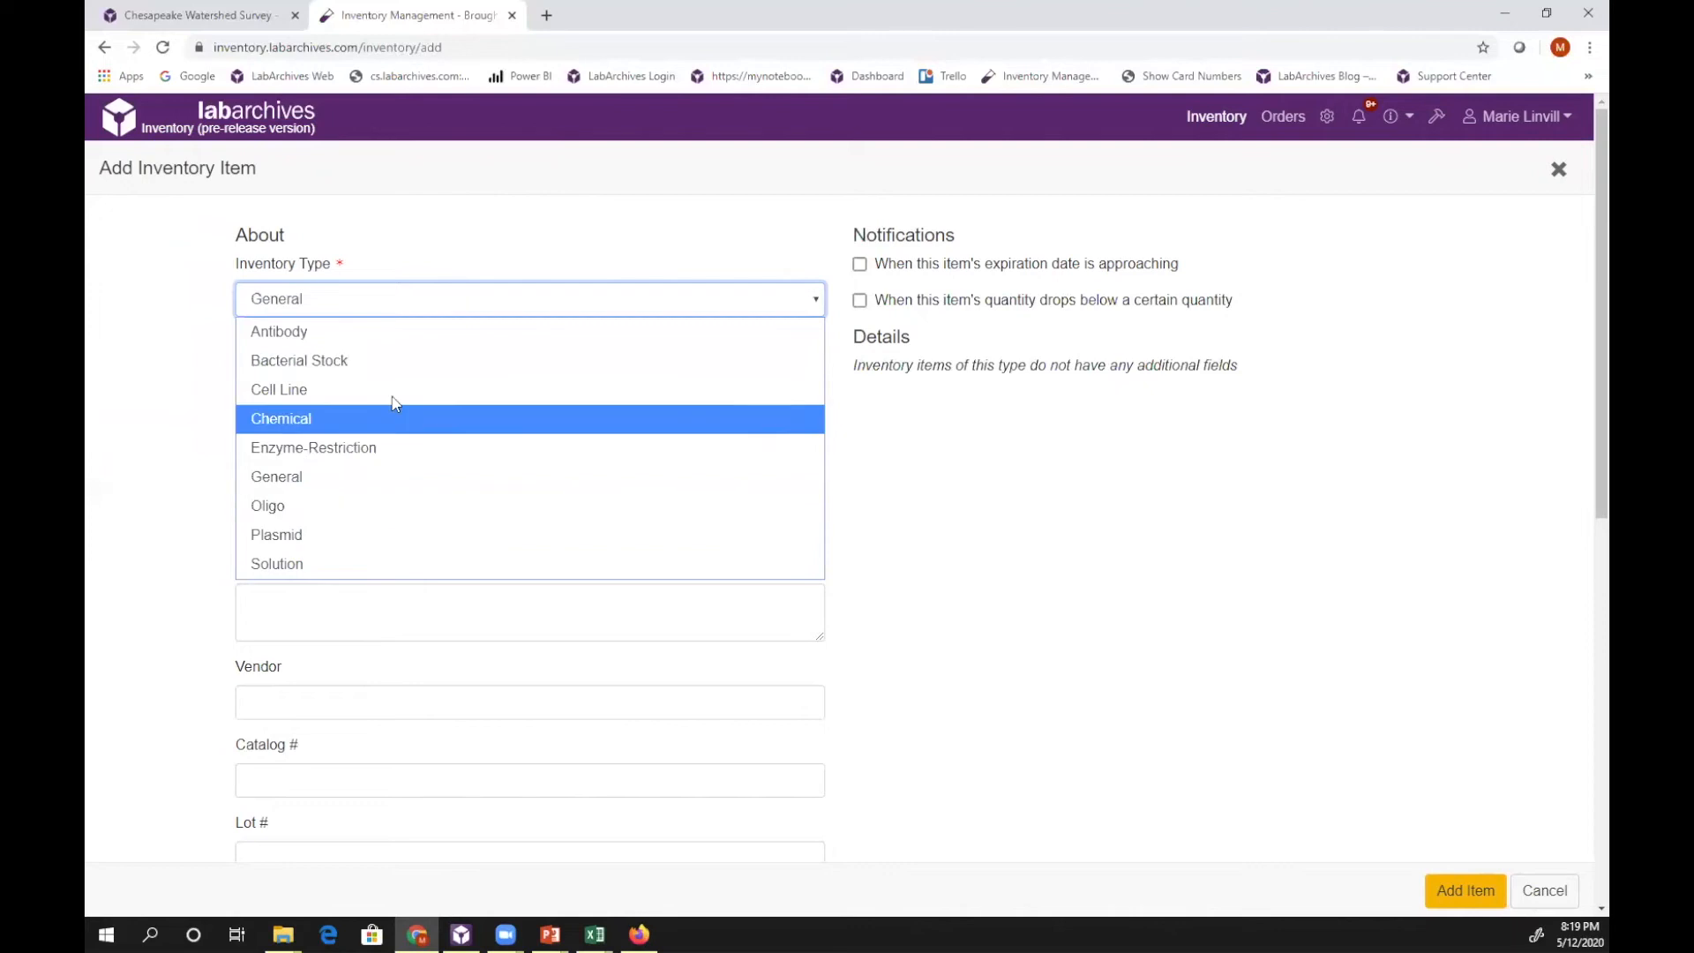
{"action": "left_click", "coordinate": [411, 343]}
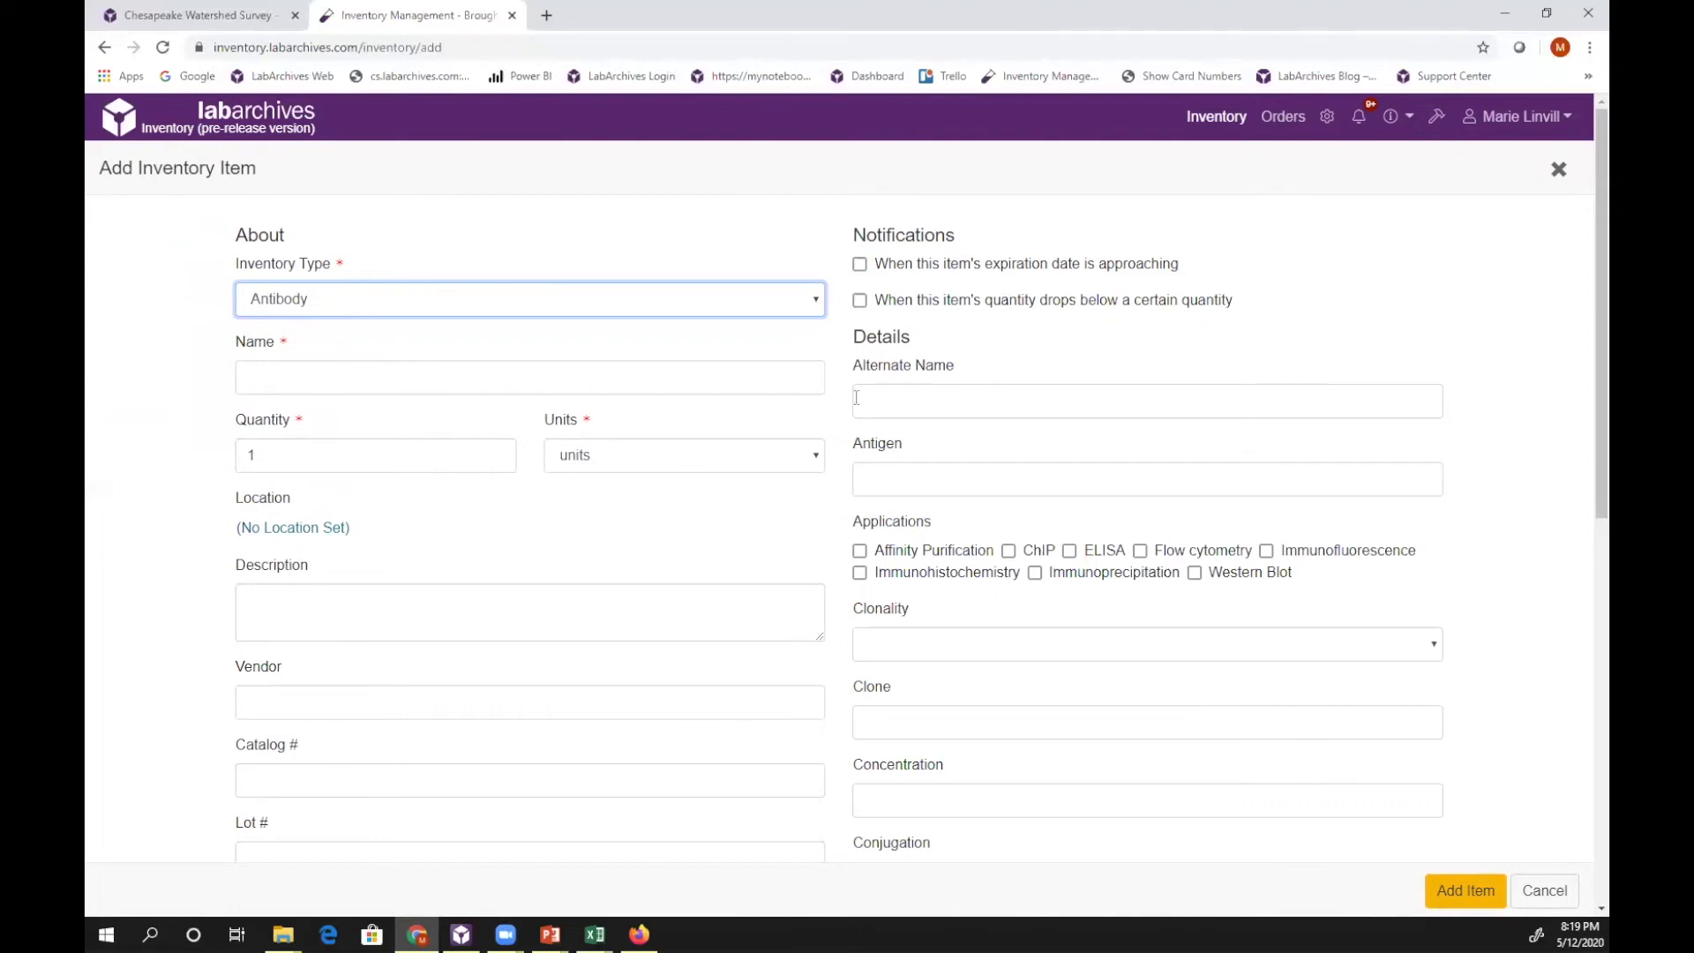
{"action": "scroll", "coordinate": [855, 405], "scroll_direction": "down", "scroll_amount": 5}
{"action": "scroll", "coordinate": [856, 397], "scroll_direction": "down", "scroll_amount": 2}
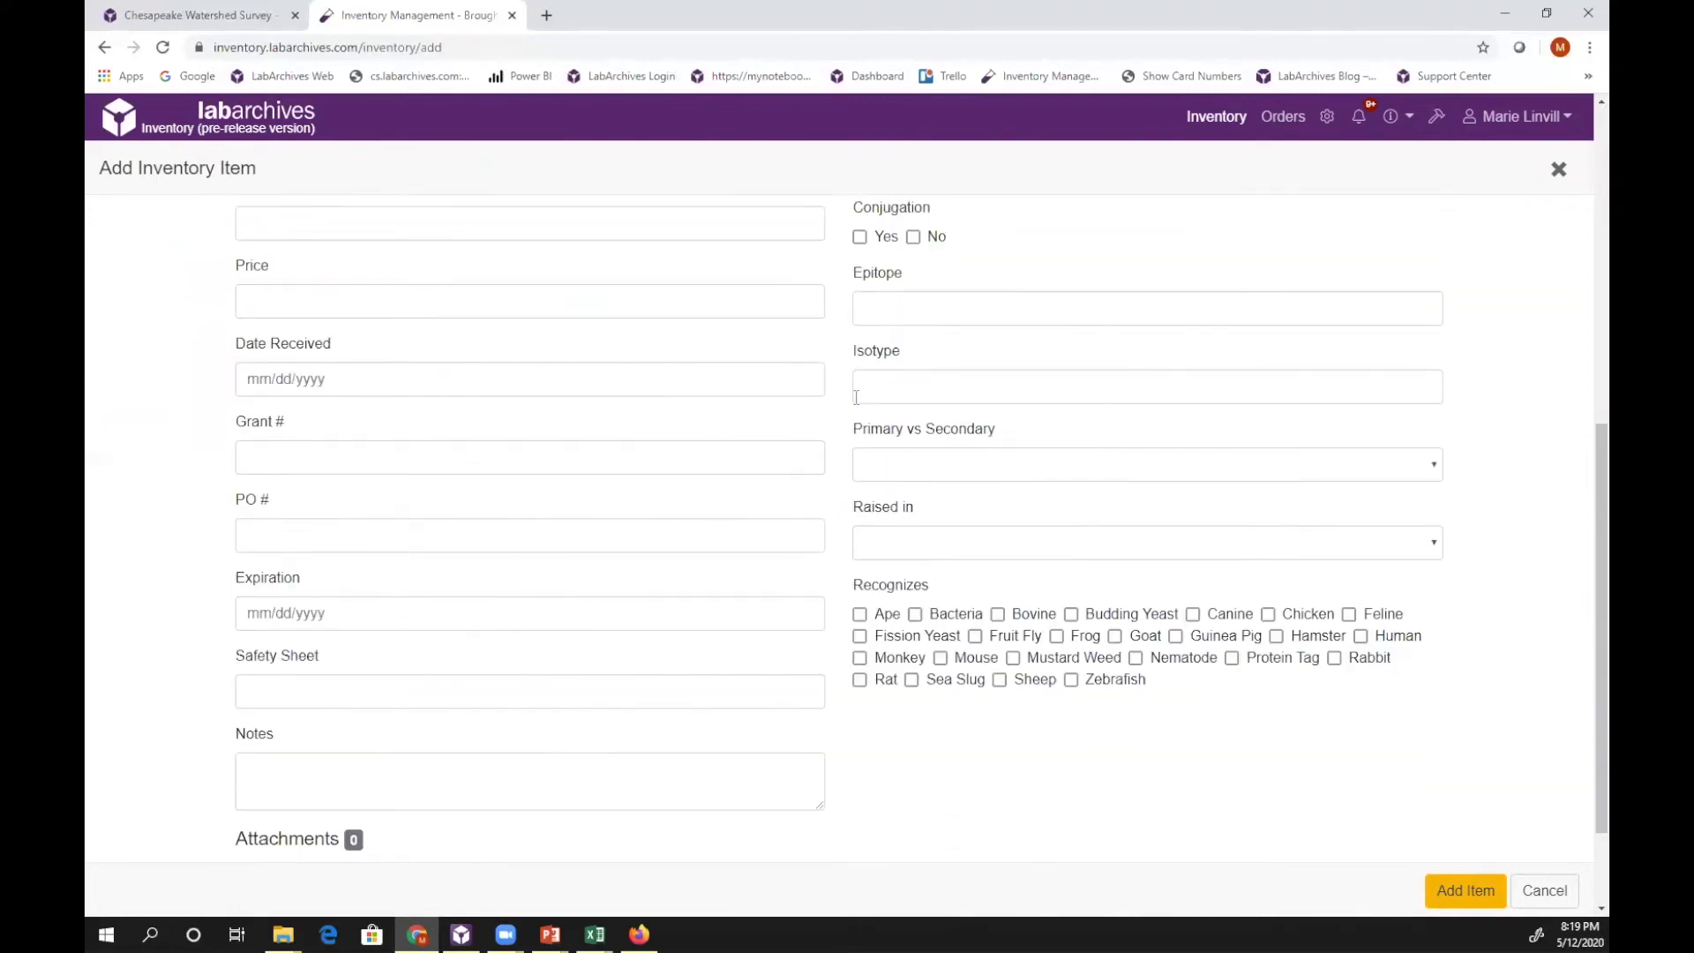
{"action": "scroll", "coordinate": [856, 397], "scroll_direction": "up", "scroll_amount": 7}
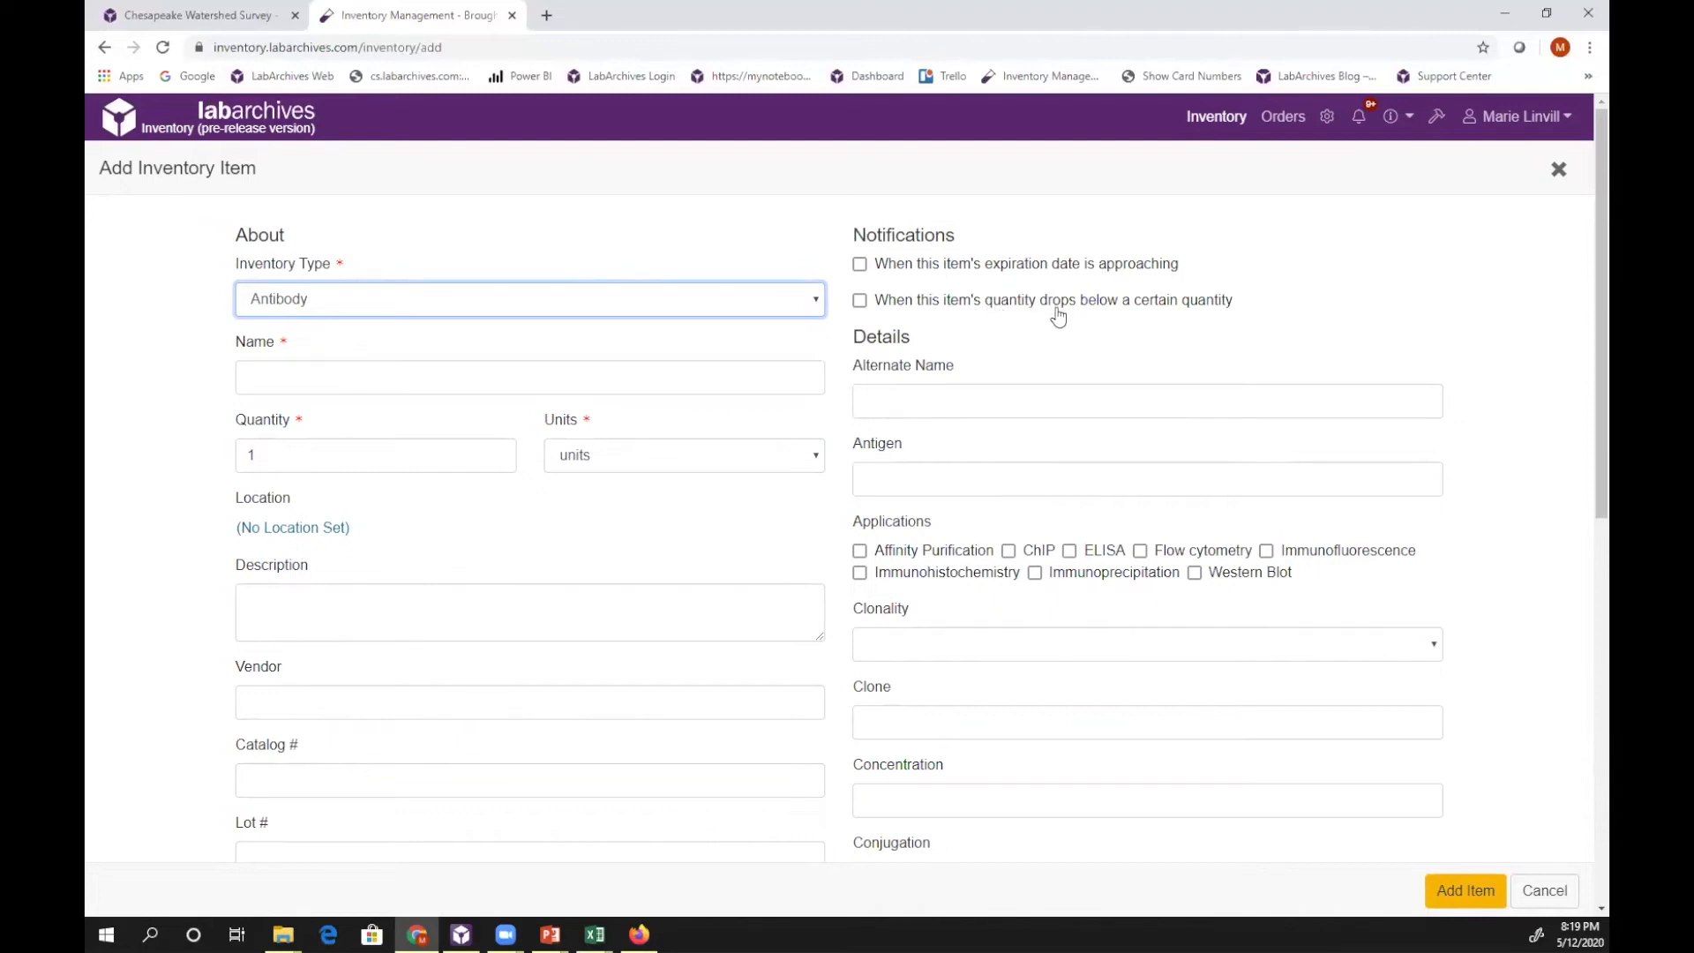
{"action": "left_click", "coordinate": [1217, 118]}
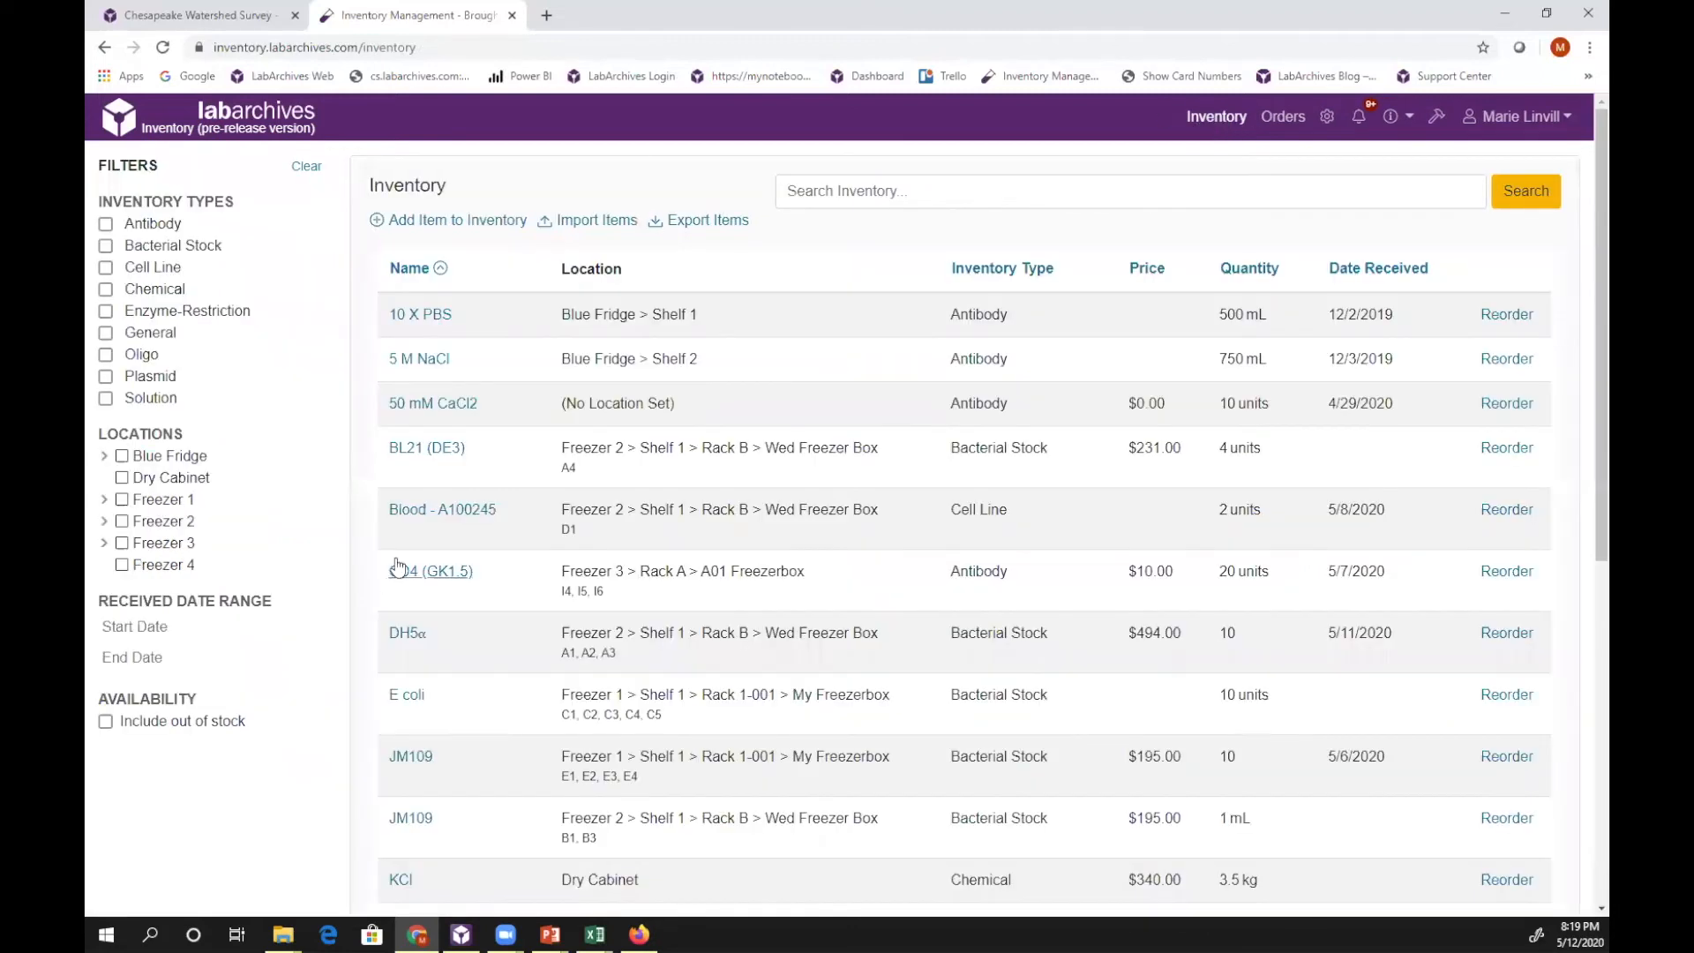
Open the BL21 (DE3) inventory item and review its general information, details, attachments and label options.
{"action": "left_click", "coordinate": [404, 455]}
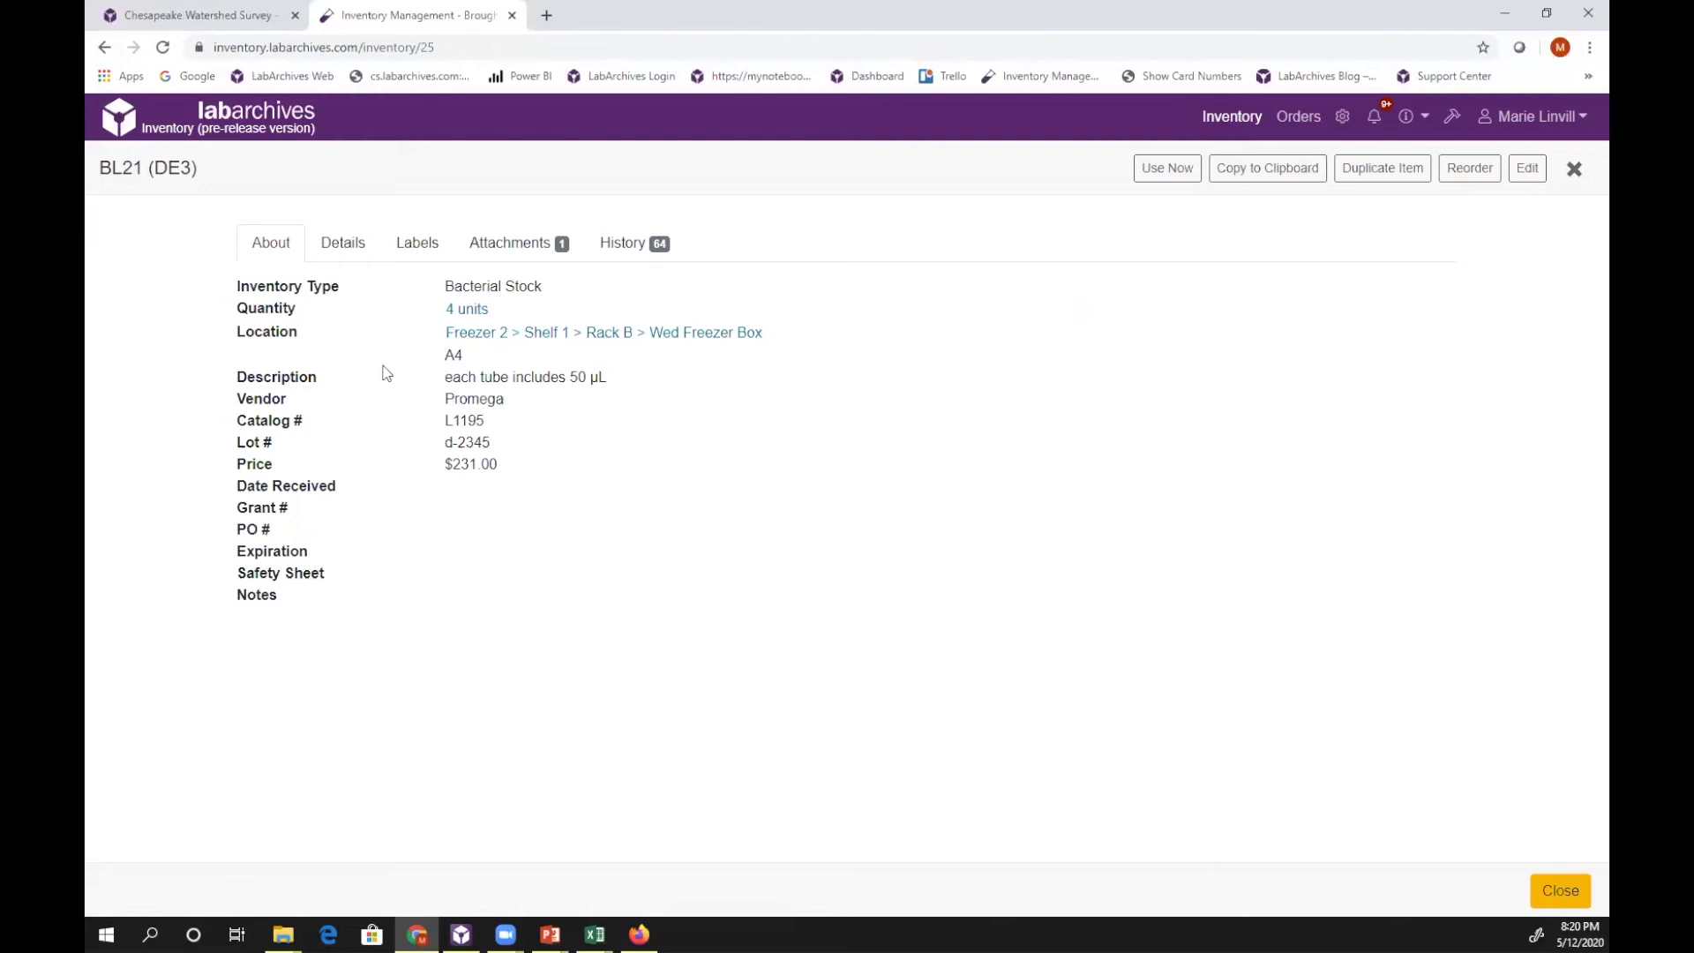
{"action": "left_click", "coordinate": [344, 250]}
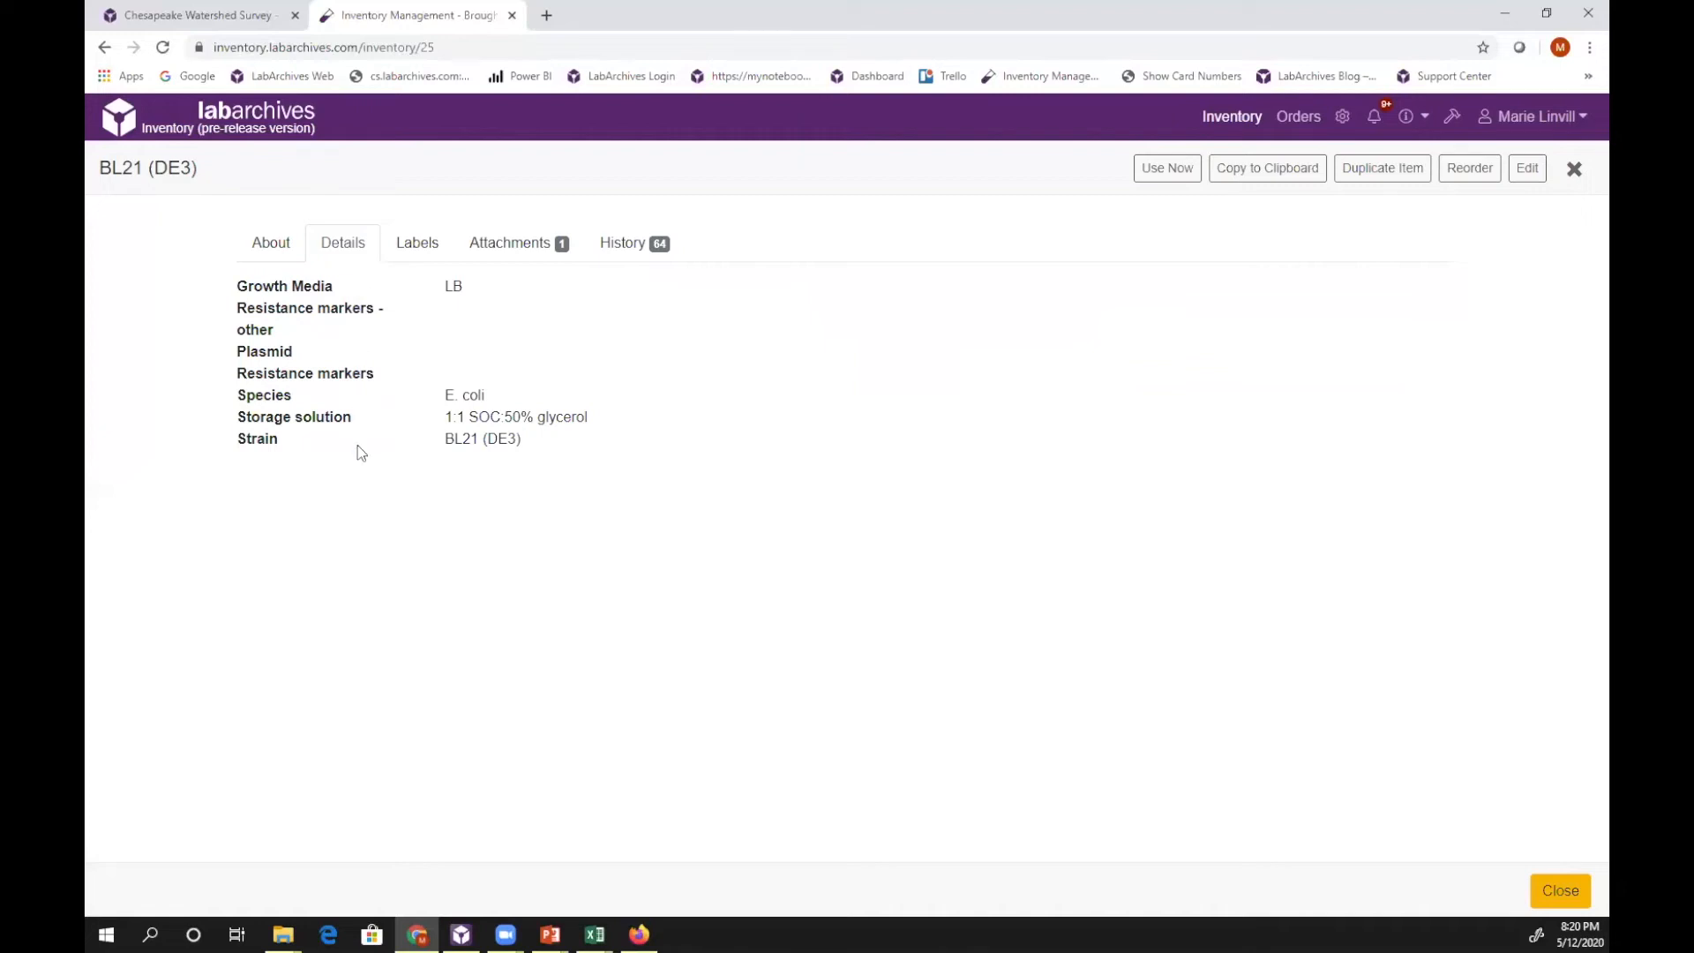
{"action": "left_click", "coordinate": [495, 248]}
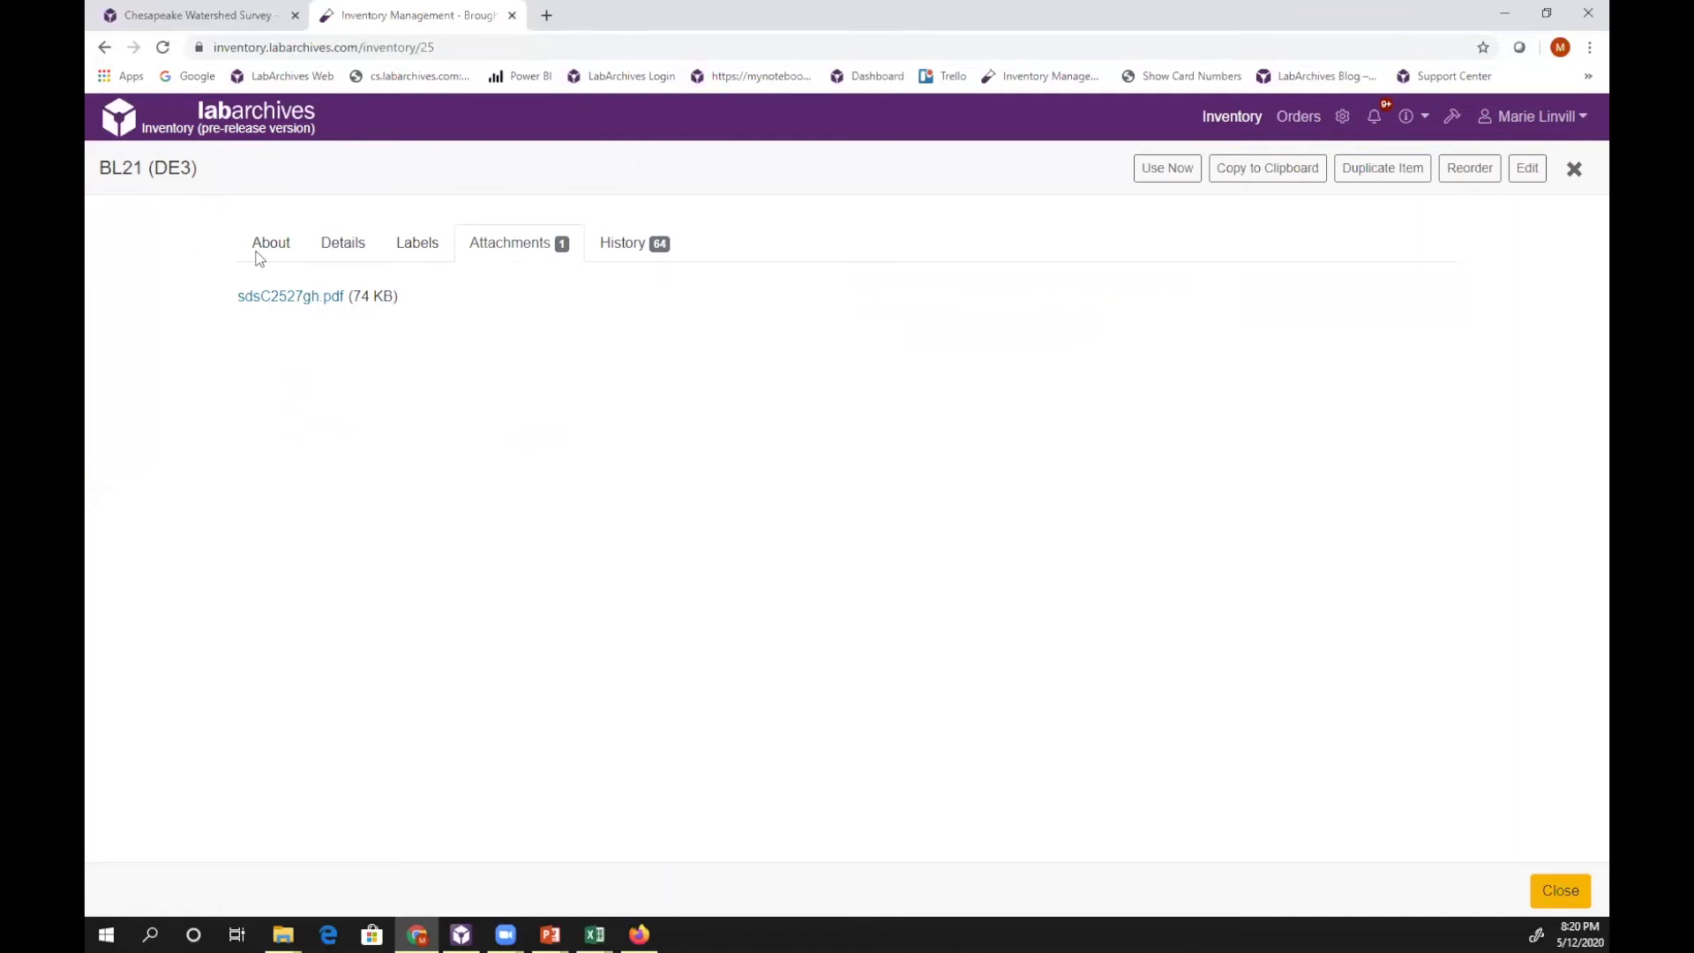
{"action": "left_click", "coordinate": [415, 247]}
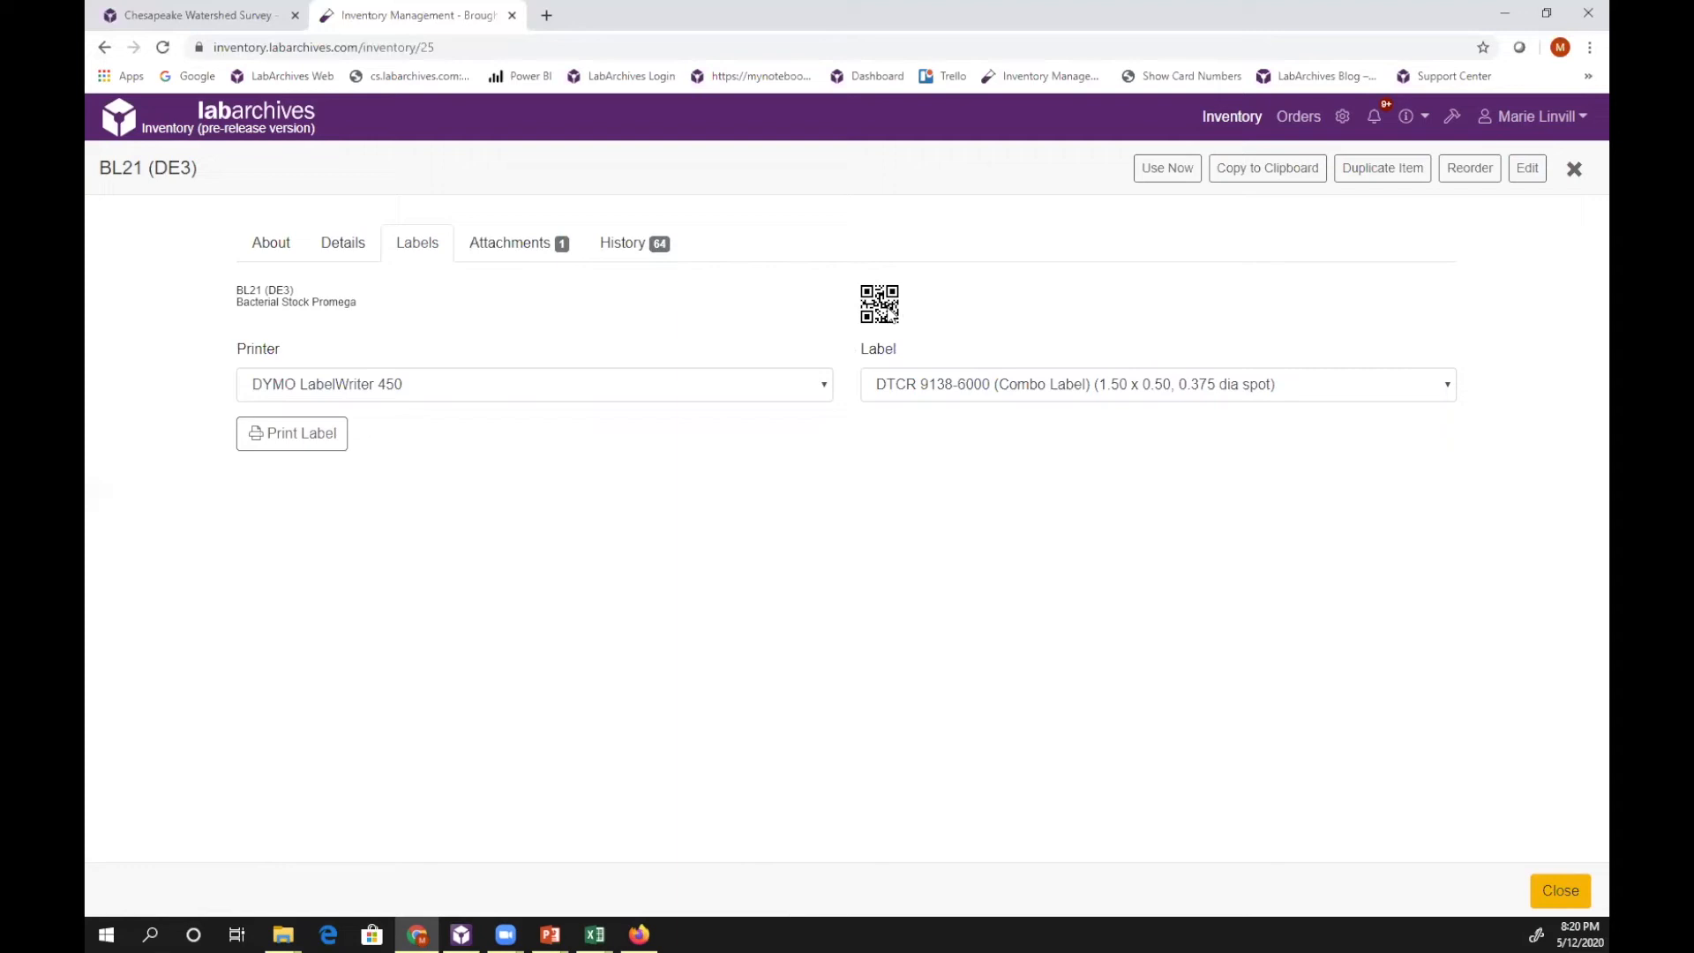
{"action": "left_click", "coordinate": [261, 244]}
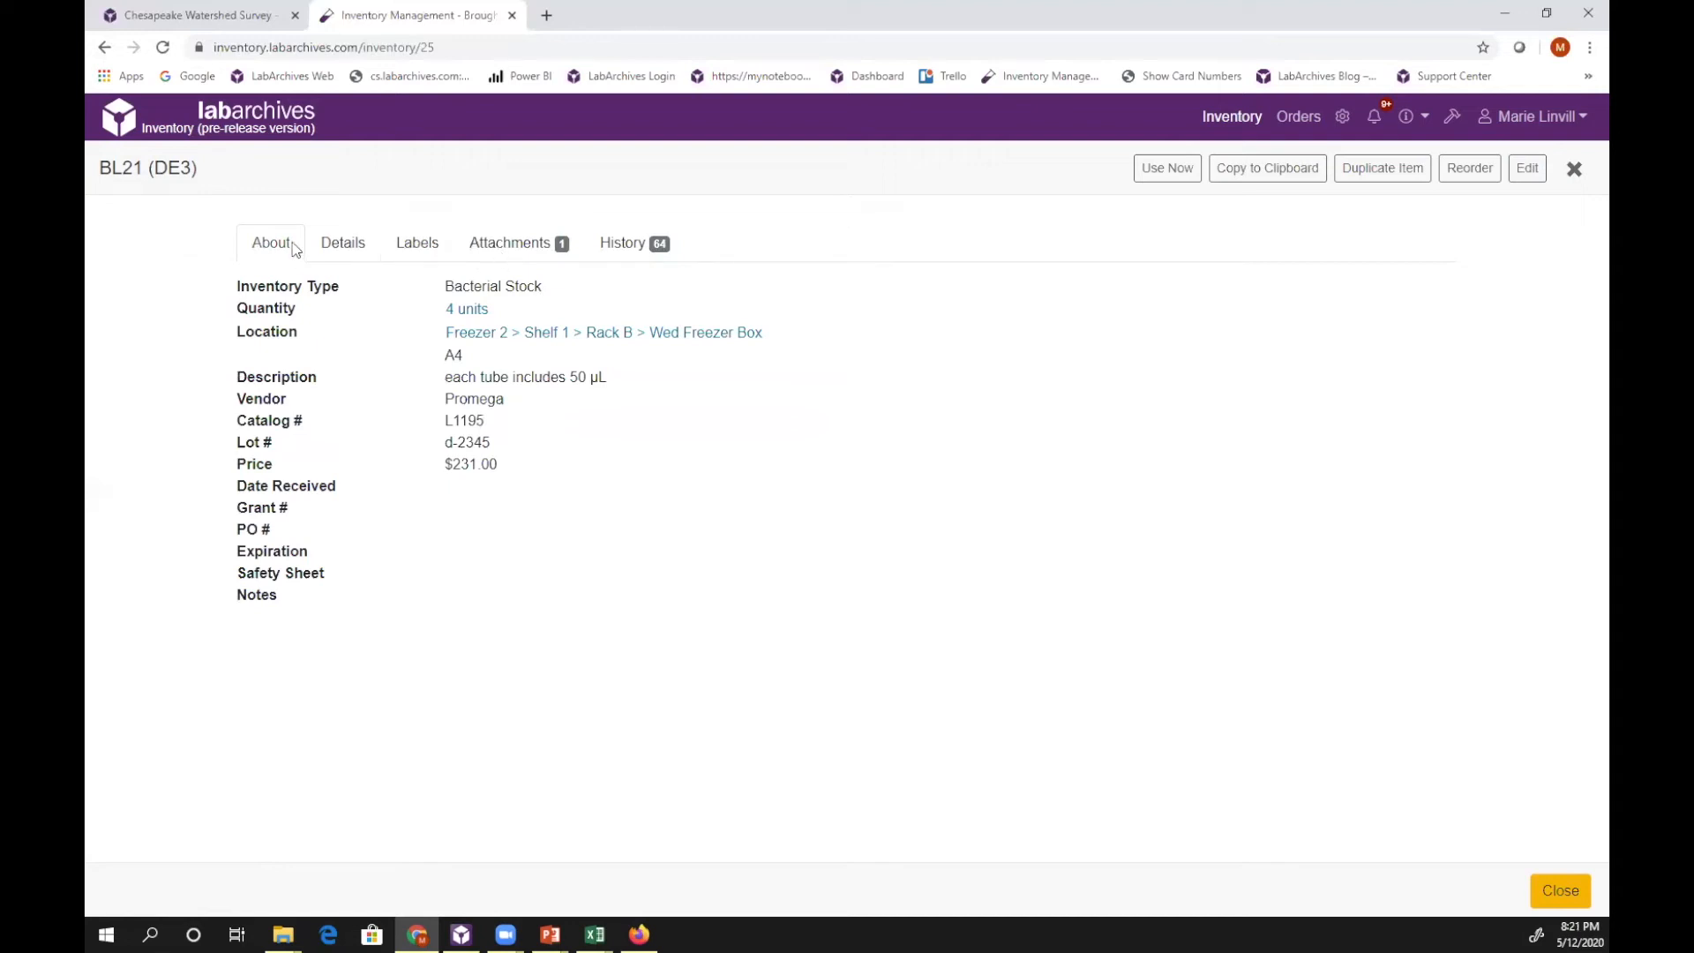
Review the usage history of BL21 (DE3) and return to its general information.
{"action": "left_click", "coordinate": [621, 245]}
{"action": "scroll", "coordinate": [532, 434], "scroll_direction": "down", "scroll_amount": 1}
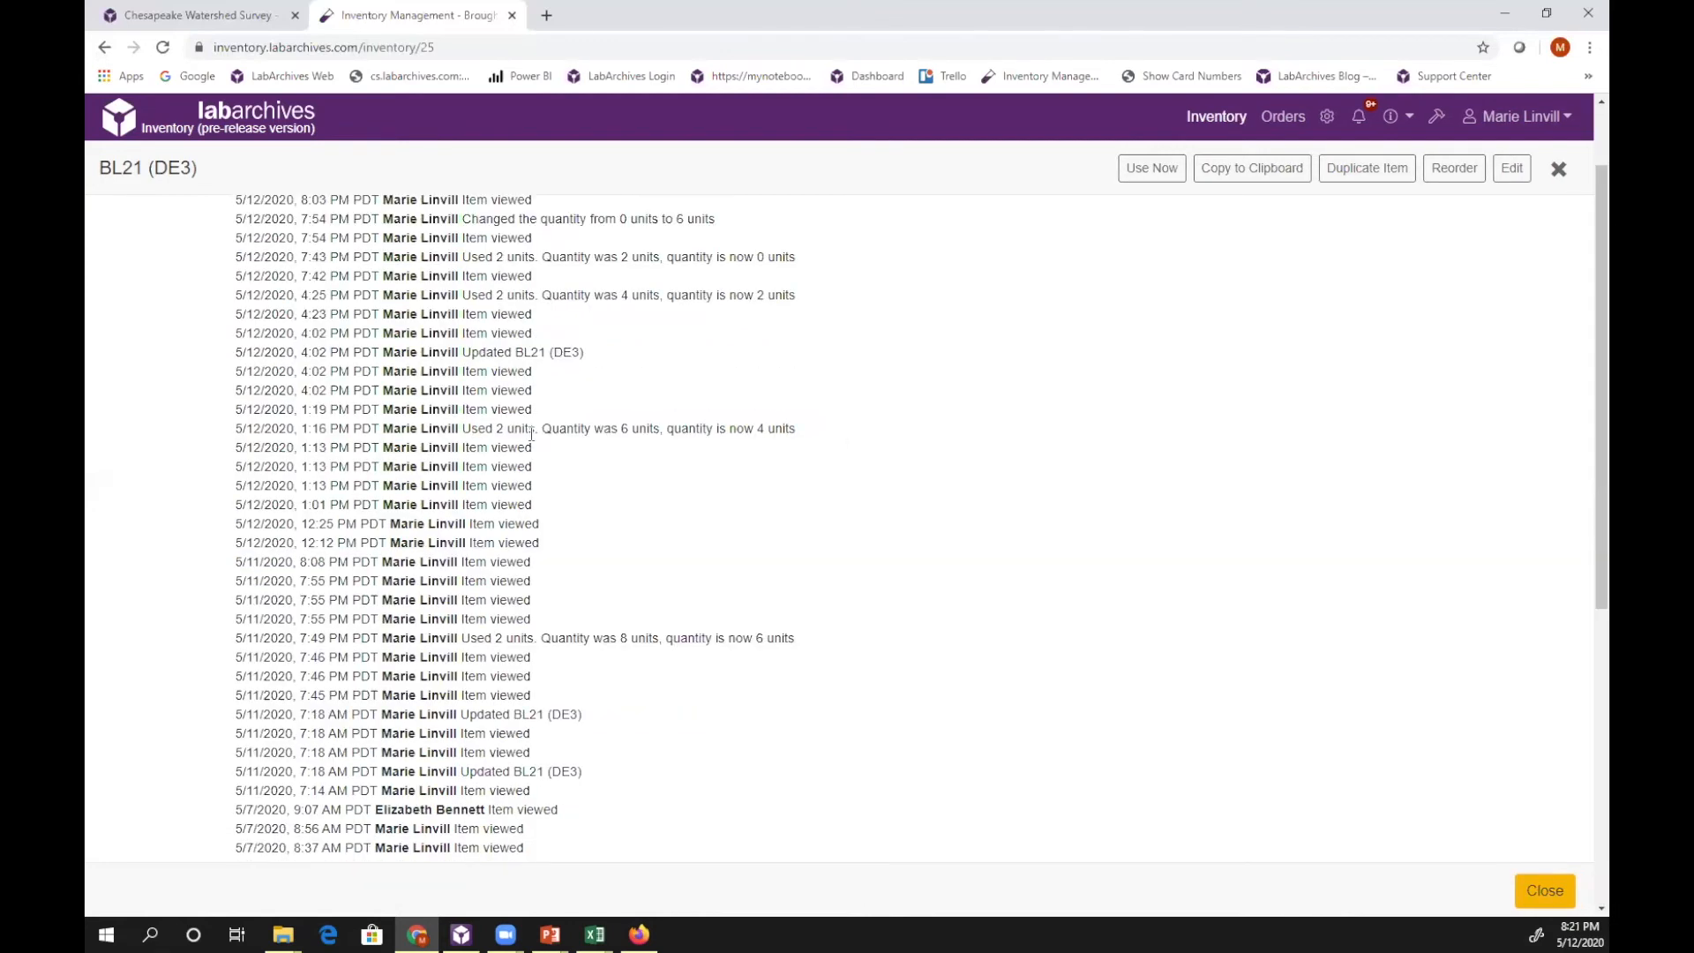
{"action": "scroll", "coordinate": [532, 434], "scroll_direction": "down", "scroll_amount": 5}
{"action": "scroll", "coordinate": [532, 434], "scroll_direction": "up", "scroll_amount": 7}
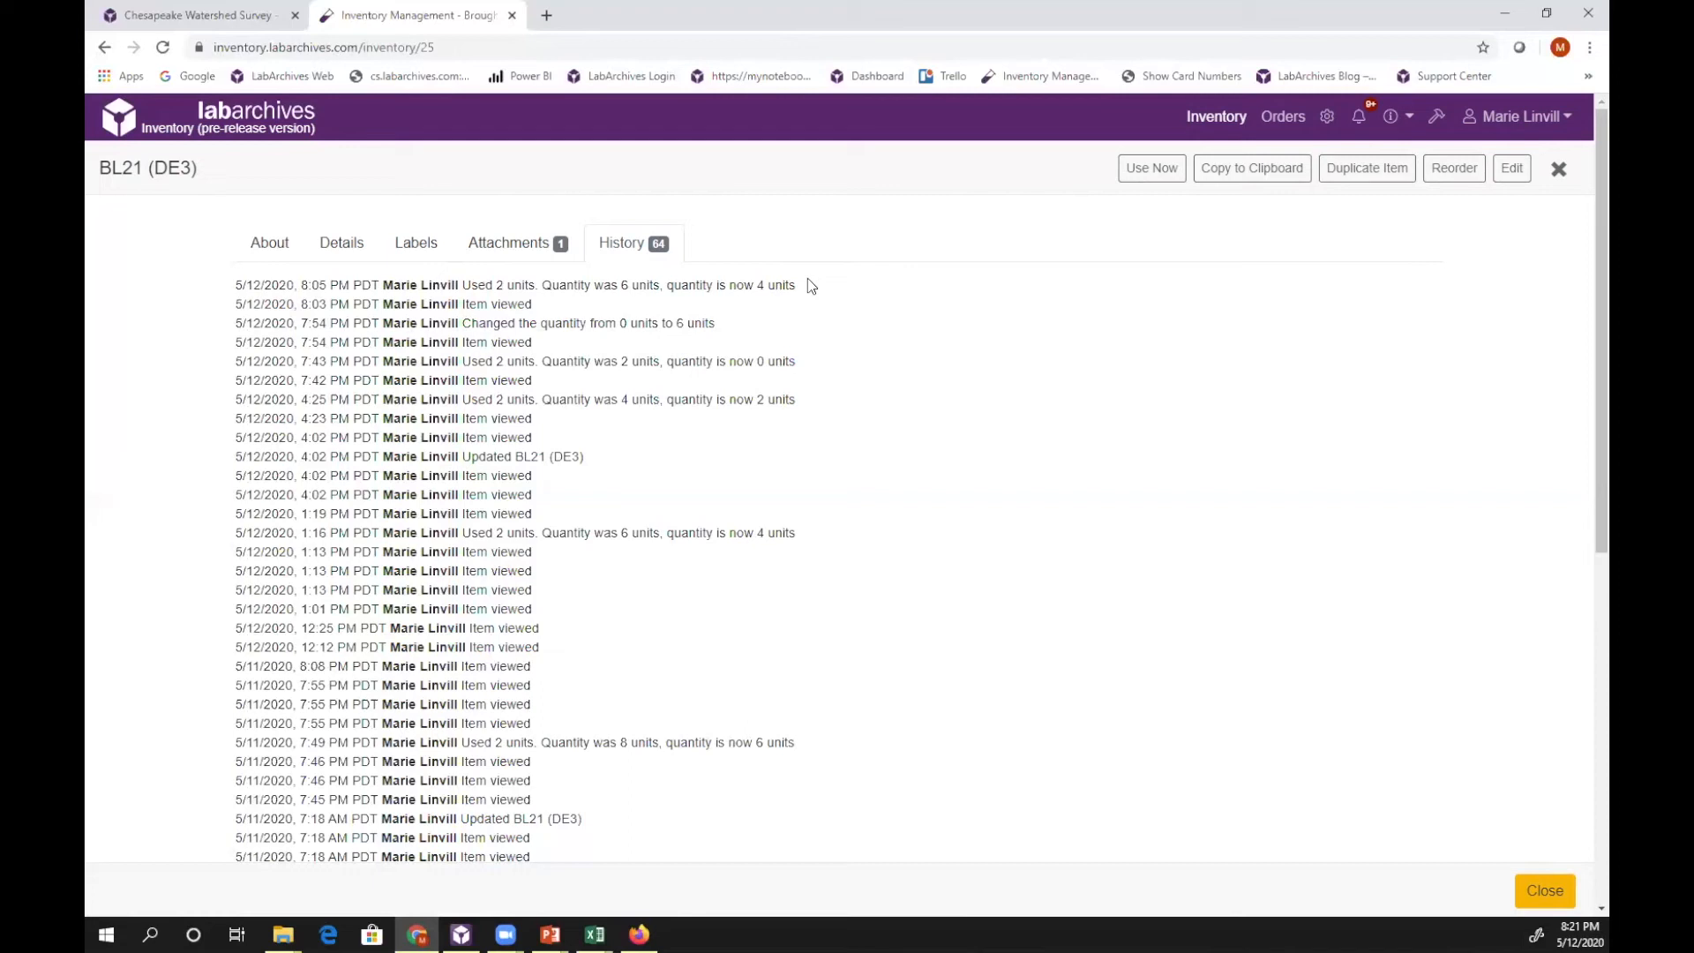
{"action": "left_click", "coordinate": [272, 245]}
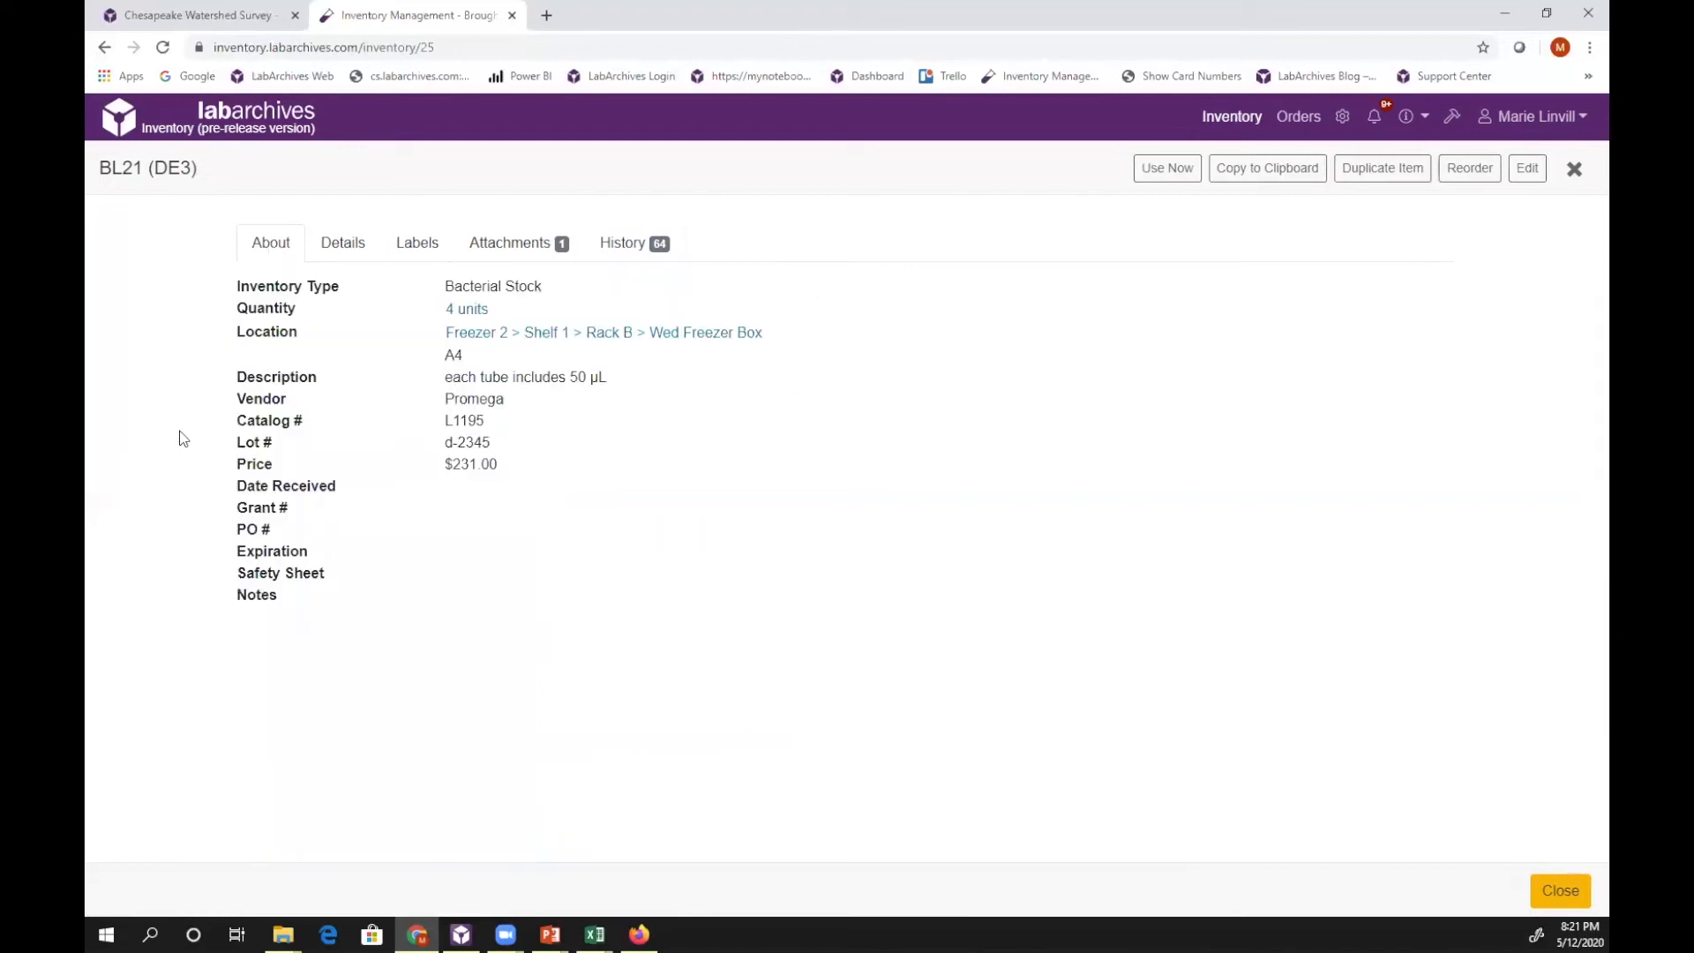
Record the use of one unit of BL21 (DE3) stored at position A4.
{"action": "left_click", "coordinate": [1162, 175]}
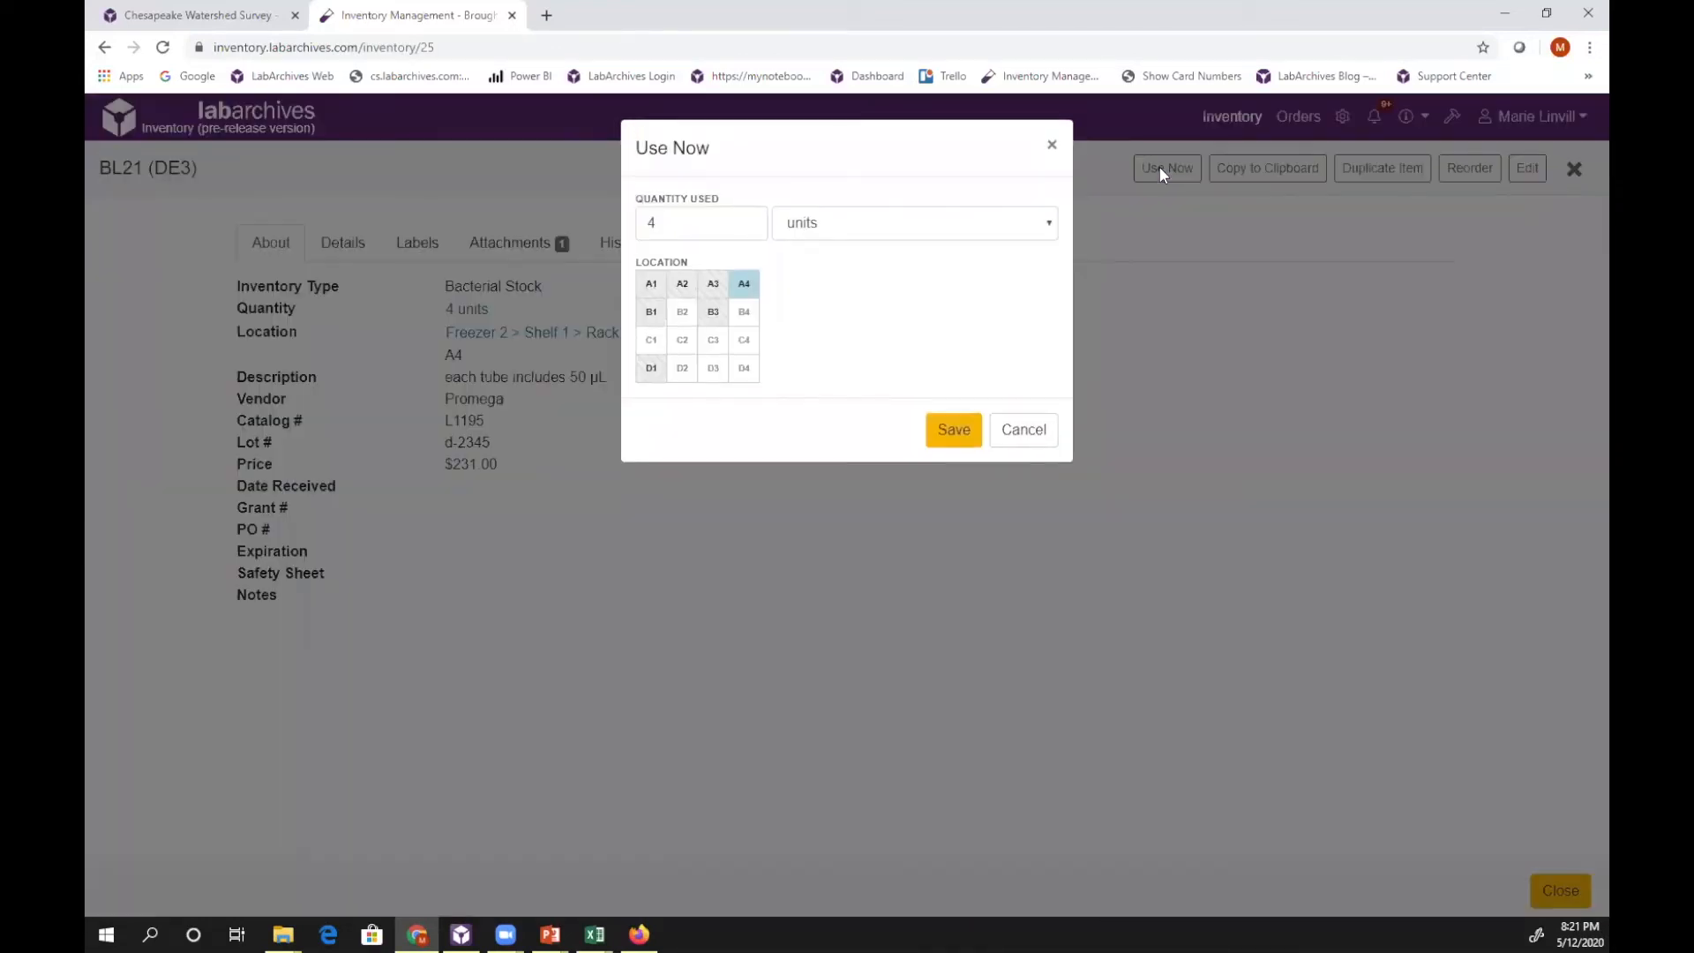
{"action": "double_click", "coordinate": [650, 221]}
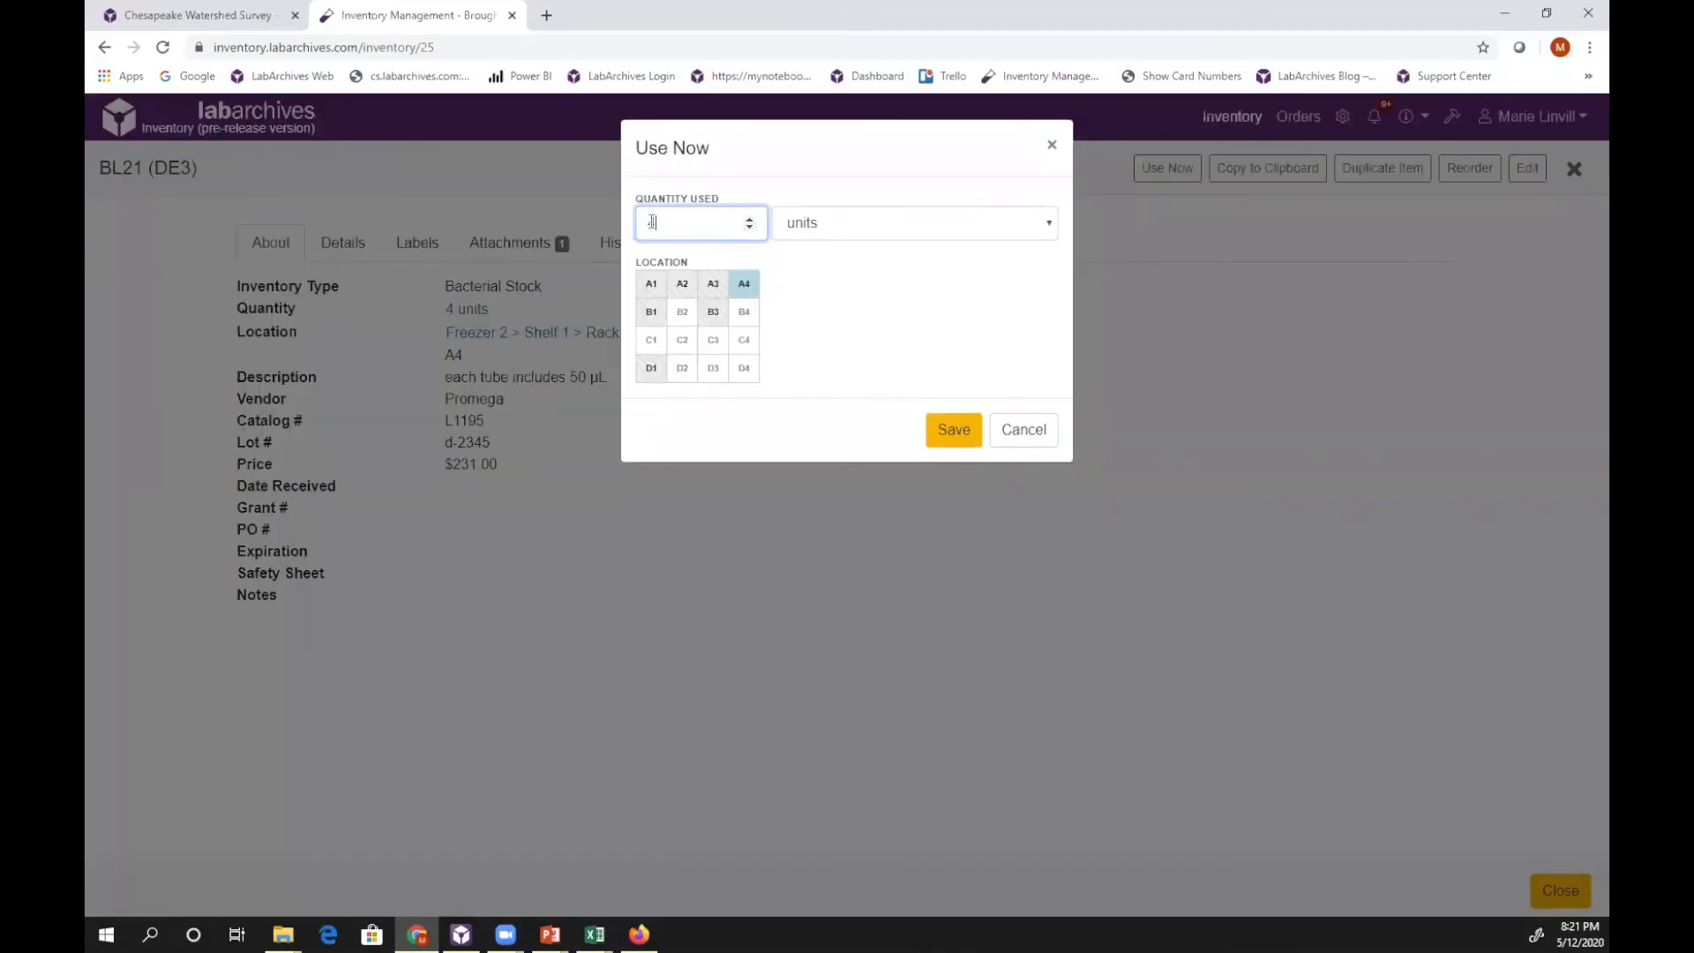
{"action": "left_click", "coordinate": [947, 431]}
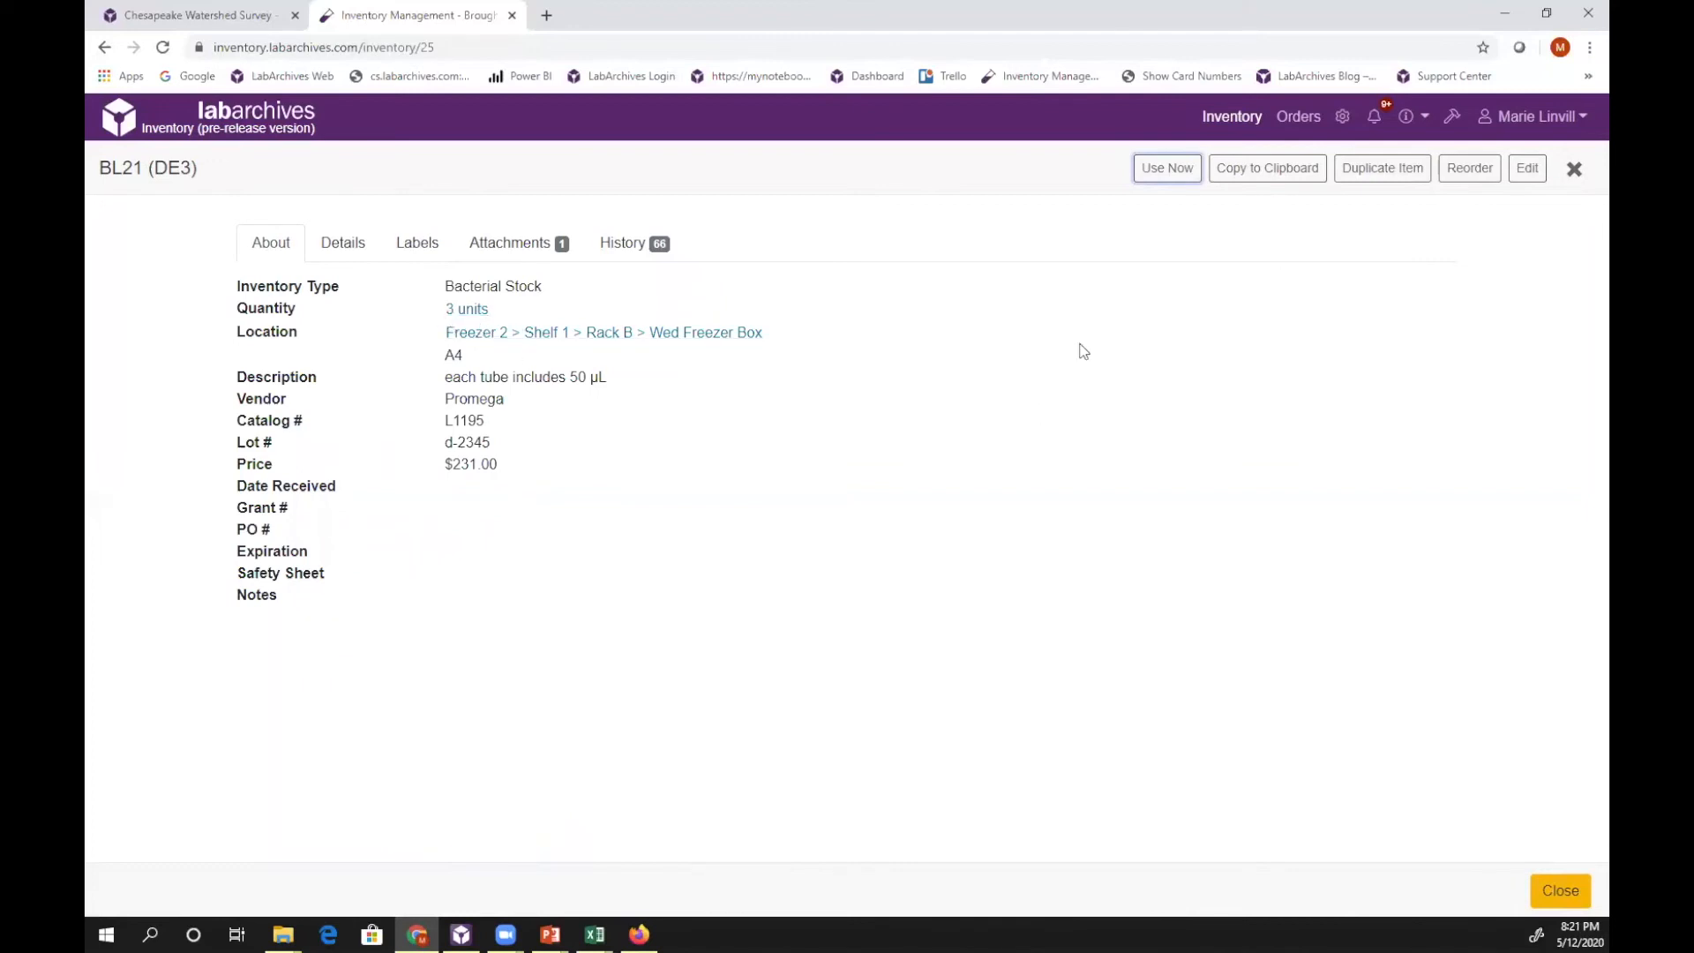
Copy the BL21 (DE3) details into a rich text entry on the DNA data - Copy notebook page and return to the inventory item.
{"action": "left_click", "coordinate": [1256, 176]}
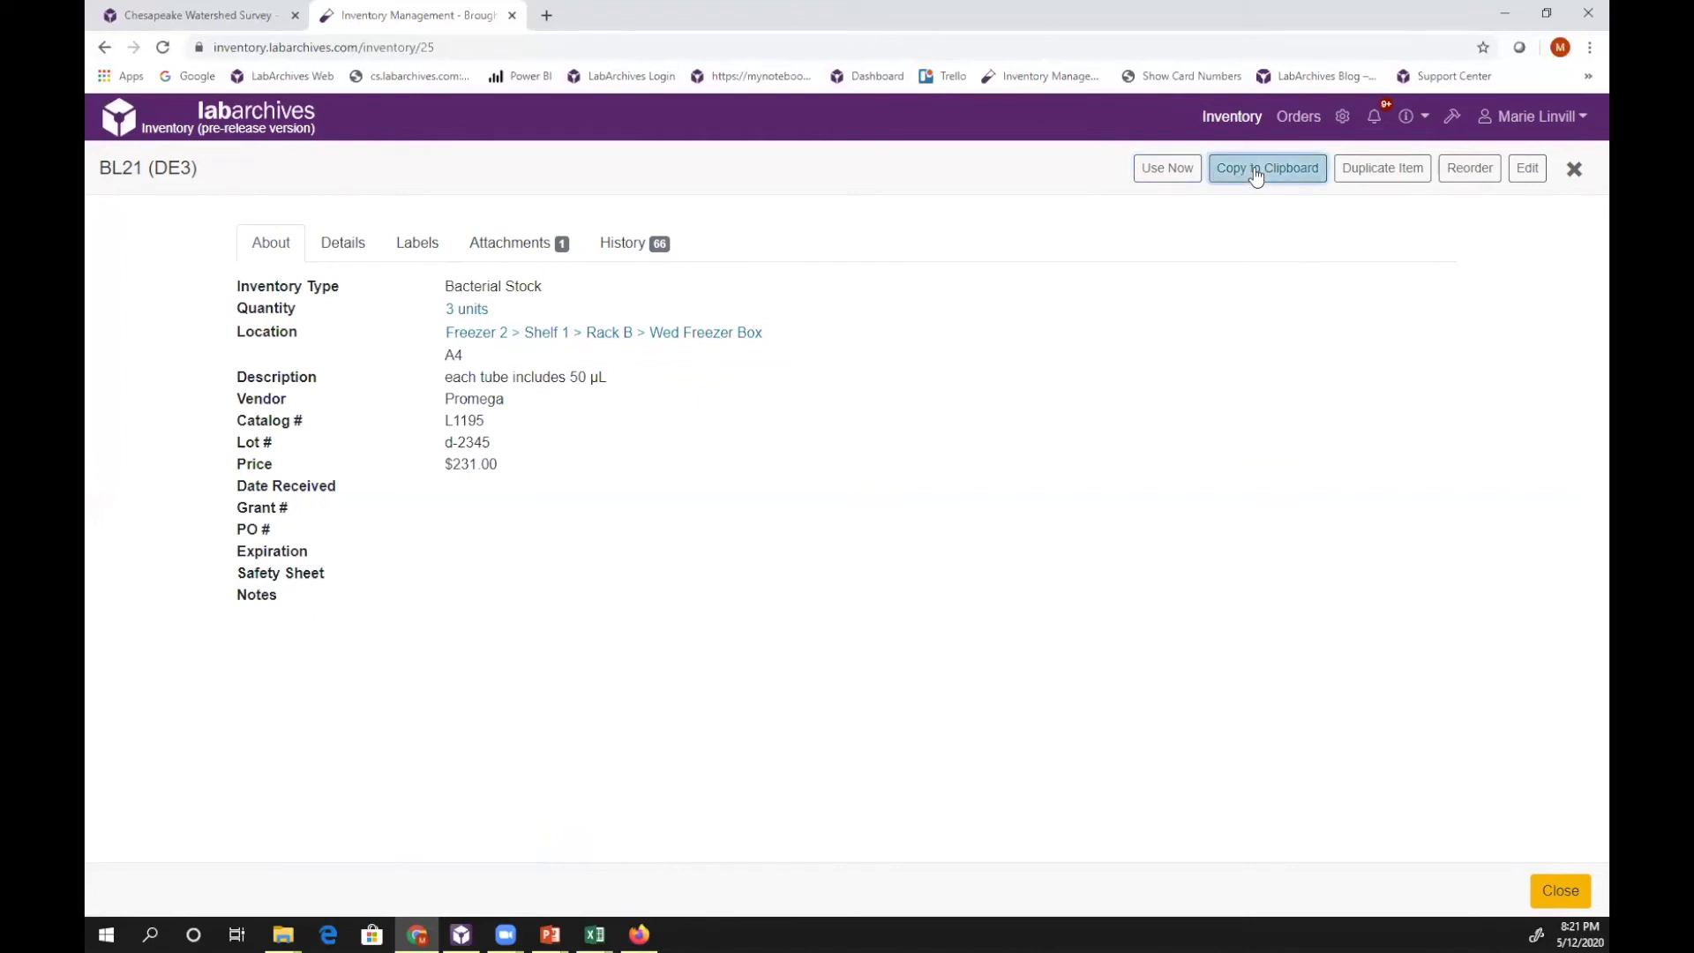
{"action": "left_click", "coordinate": [154, 16]}
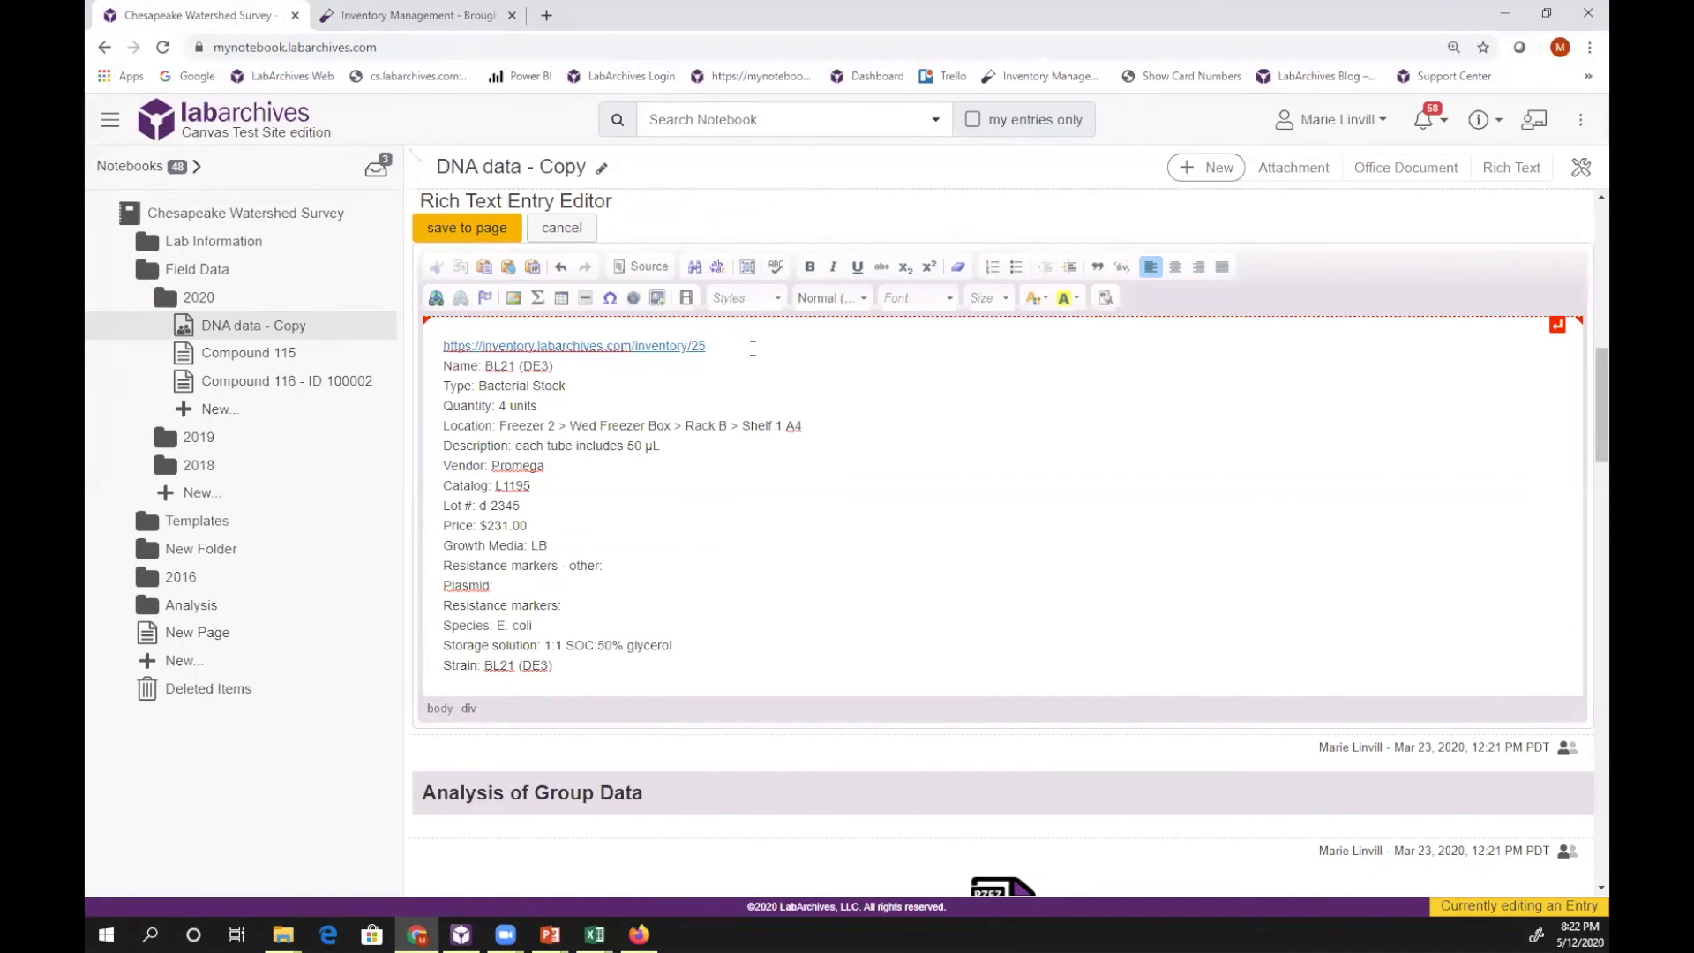
{"action": "left_click", "coordinate": [443, 26]}
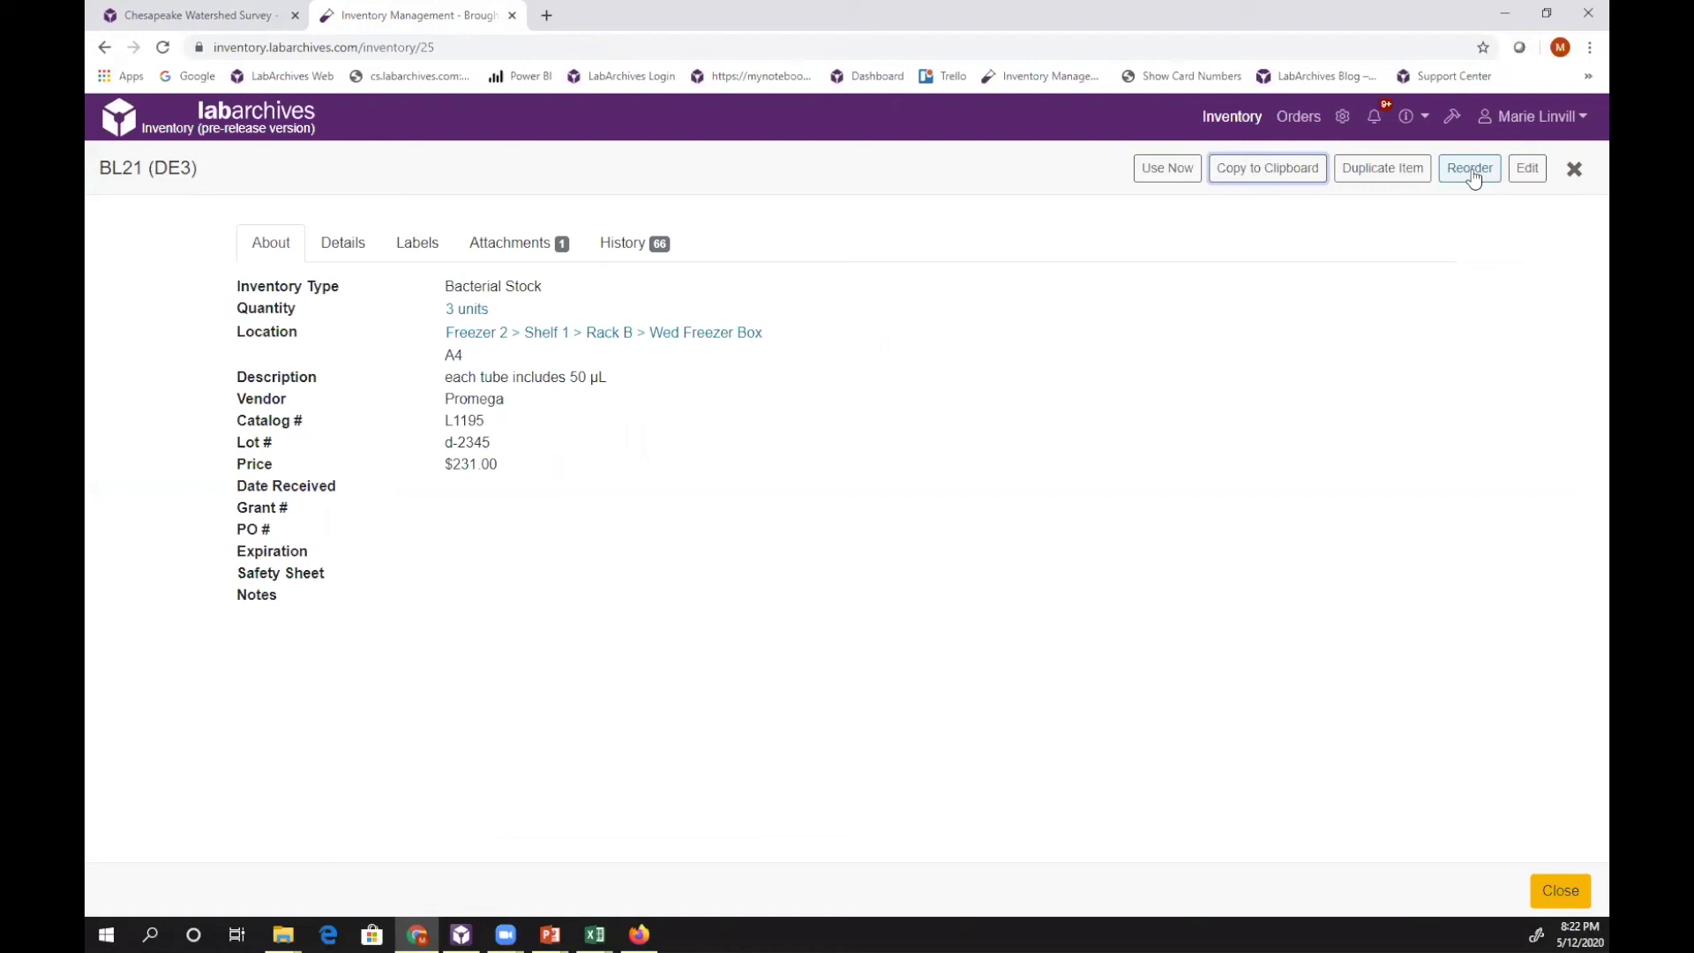
Open a reorder request for DH5α from the inventory list, review its fields and turn on status updates without submitting it.
{"action": "left_click", "coordinate": [1231, 117]}
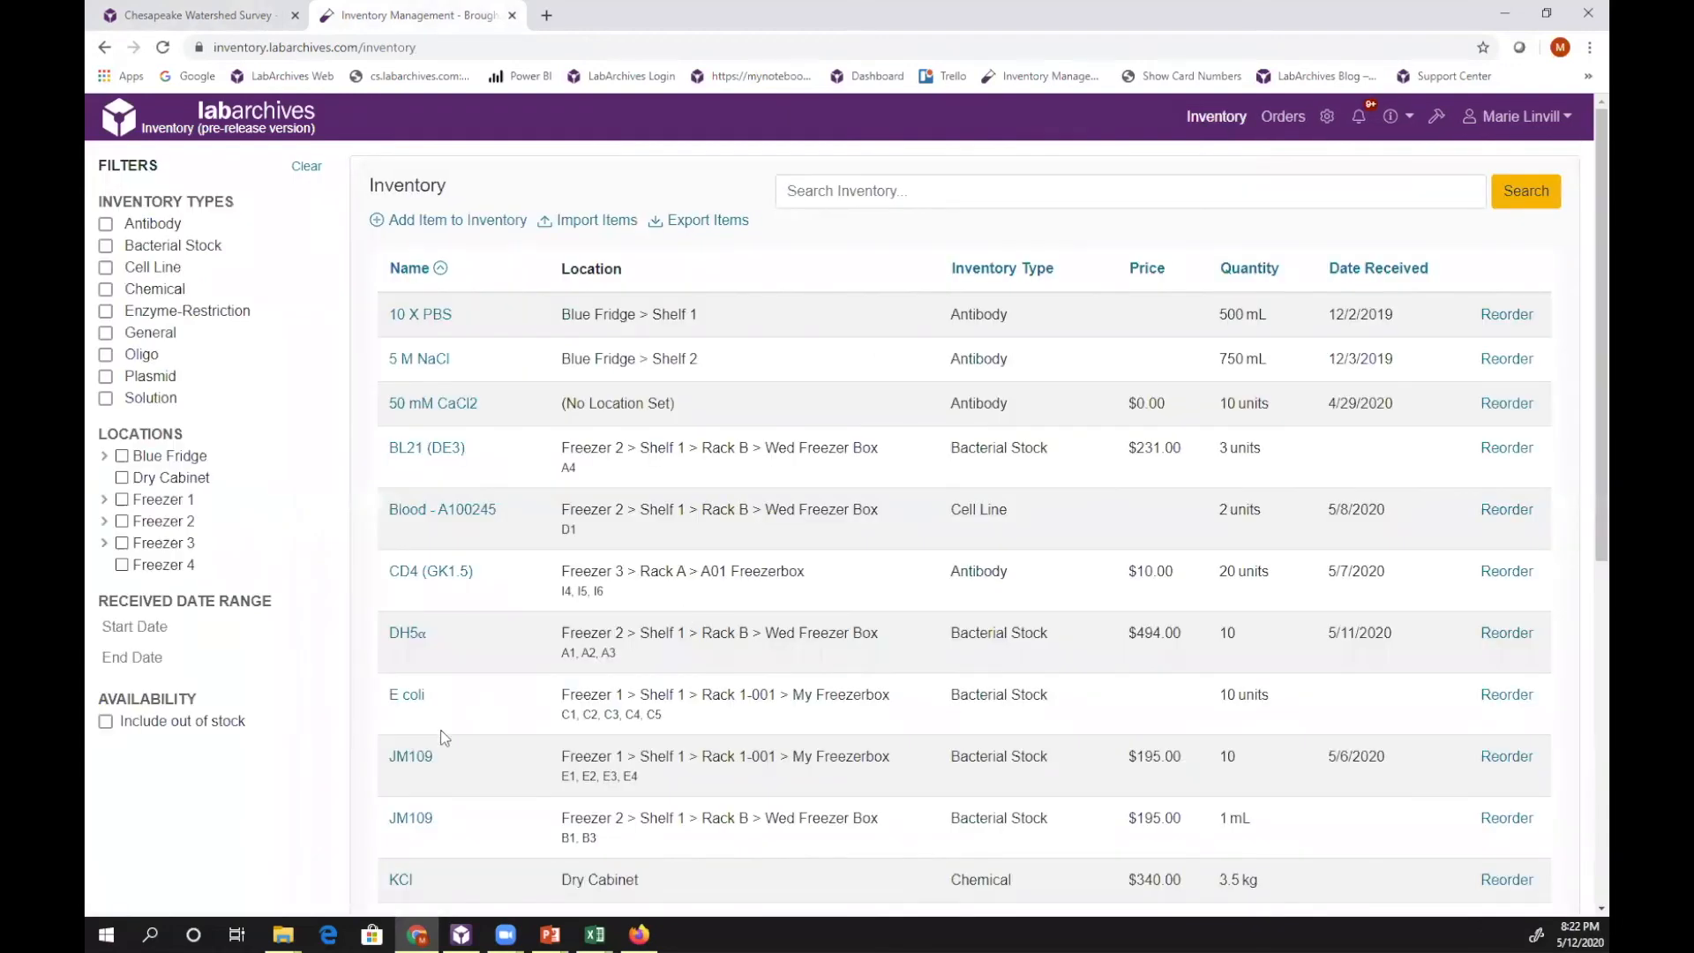
{"action": "left_click", "coordinate": [1506, 634]}
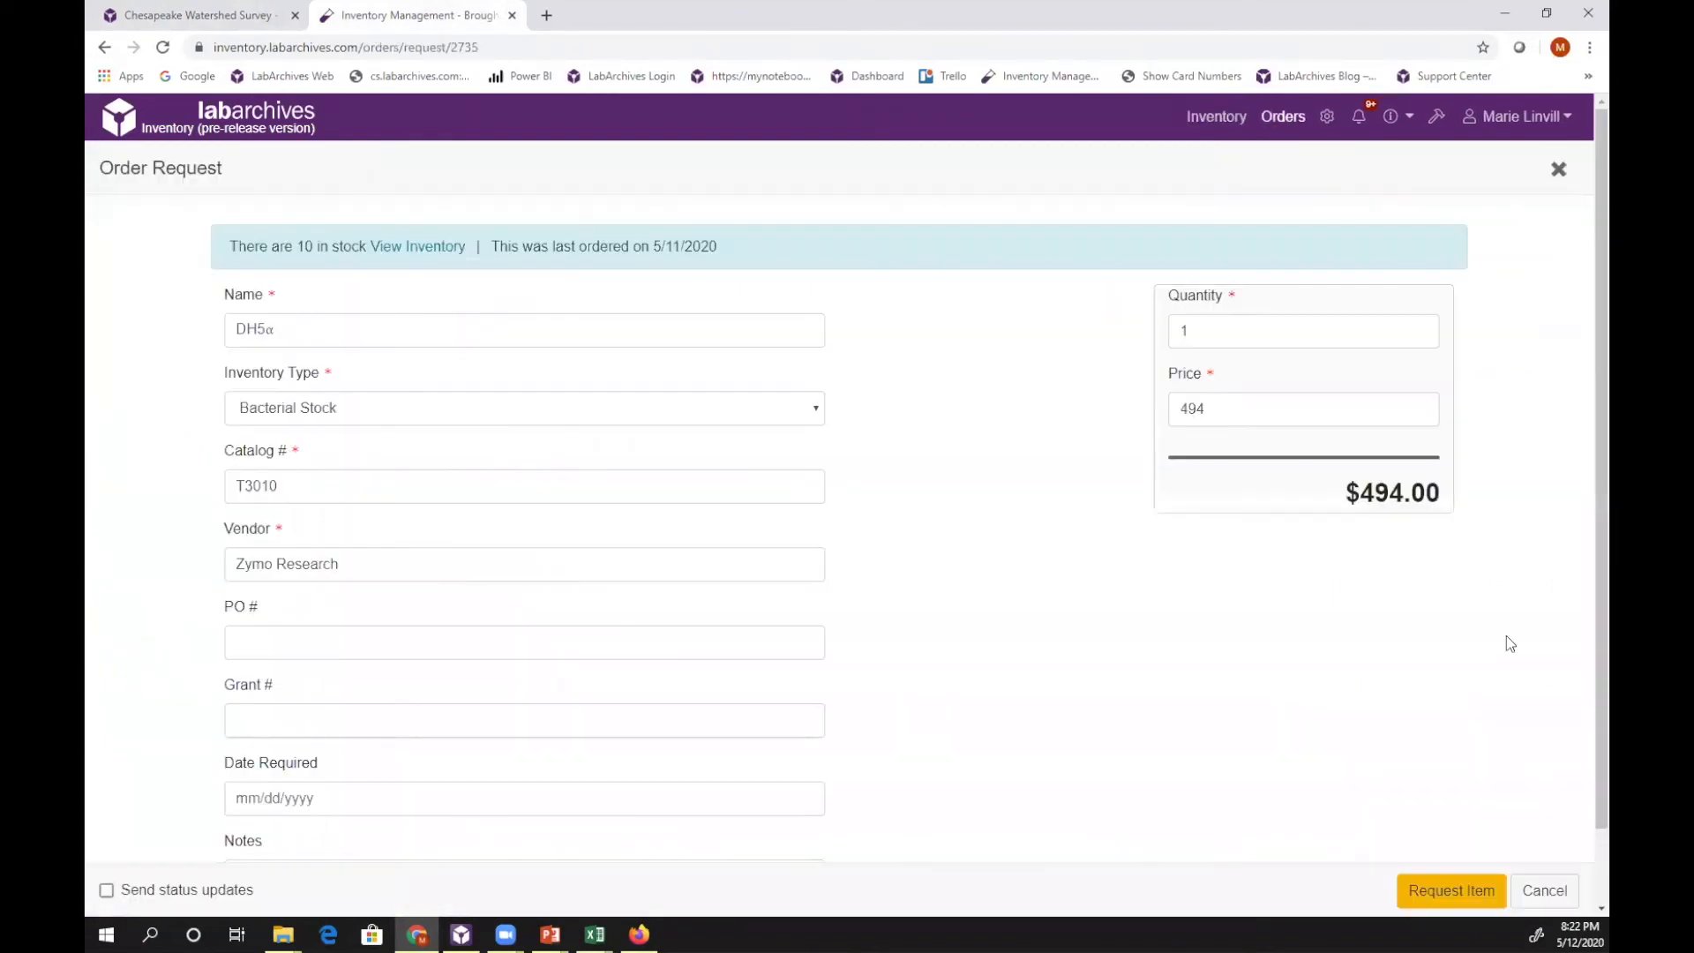
{"action": "scroll", "coordinate": [126, 326], "scroll_direction": "down", "scroll_amount": 1}
{"action": "scroll", "coordinate": [126, 327], "scroll_direction": "up", "scroll_amount": 1}
{"action": "left_click", "coordinate": [106, 891]}
Open the orders list and approve the request for 1 M Tris, pH 8.
{"action": "left_click", "coordinate": [1284, 123]}
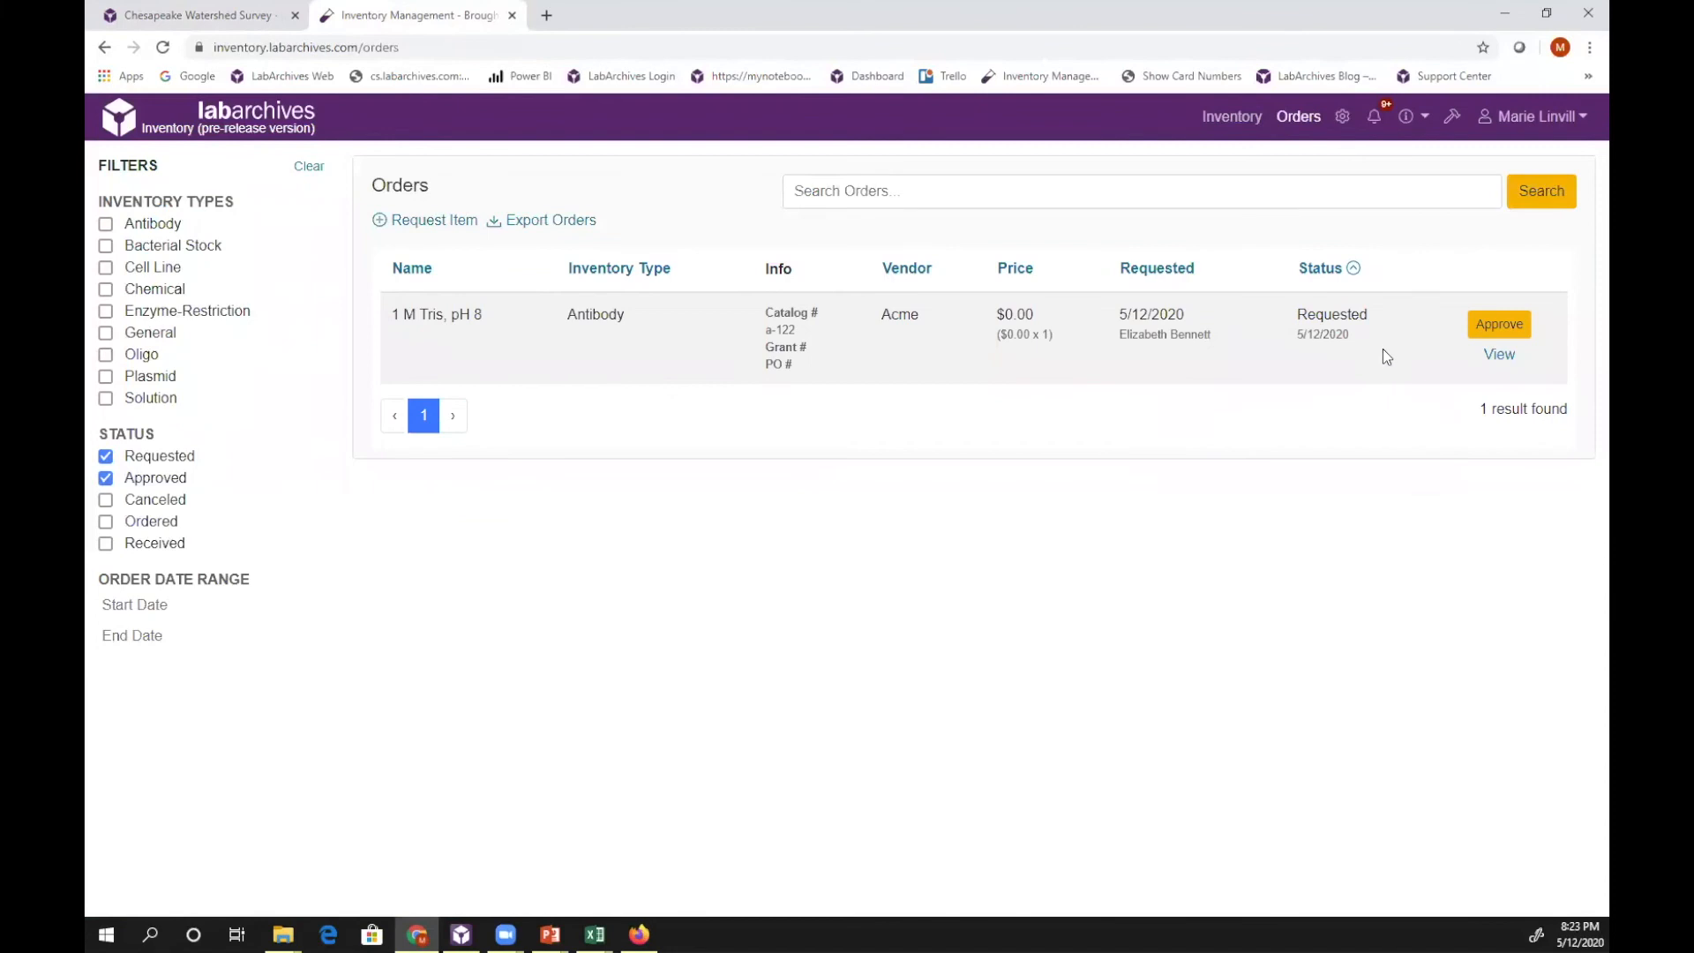
{"action": "left_click", "coordinate": [1501, 326]}
{"action": "left_click", "coordinate": [964, 399]}
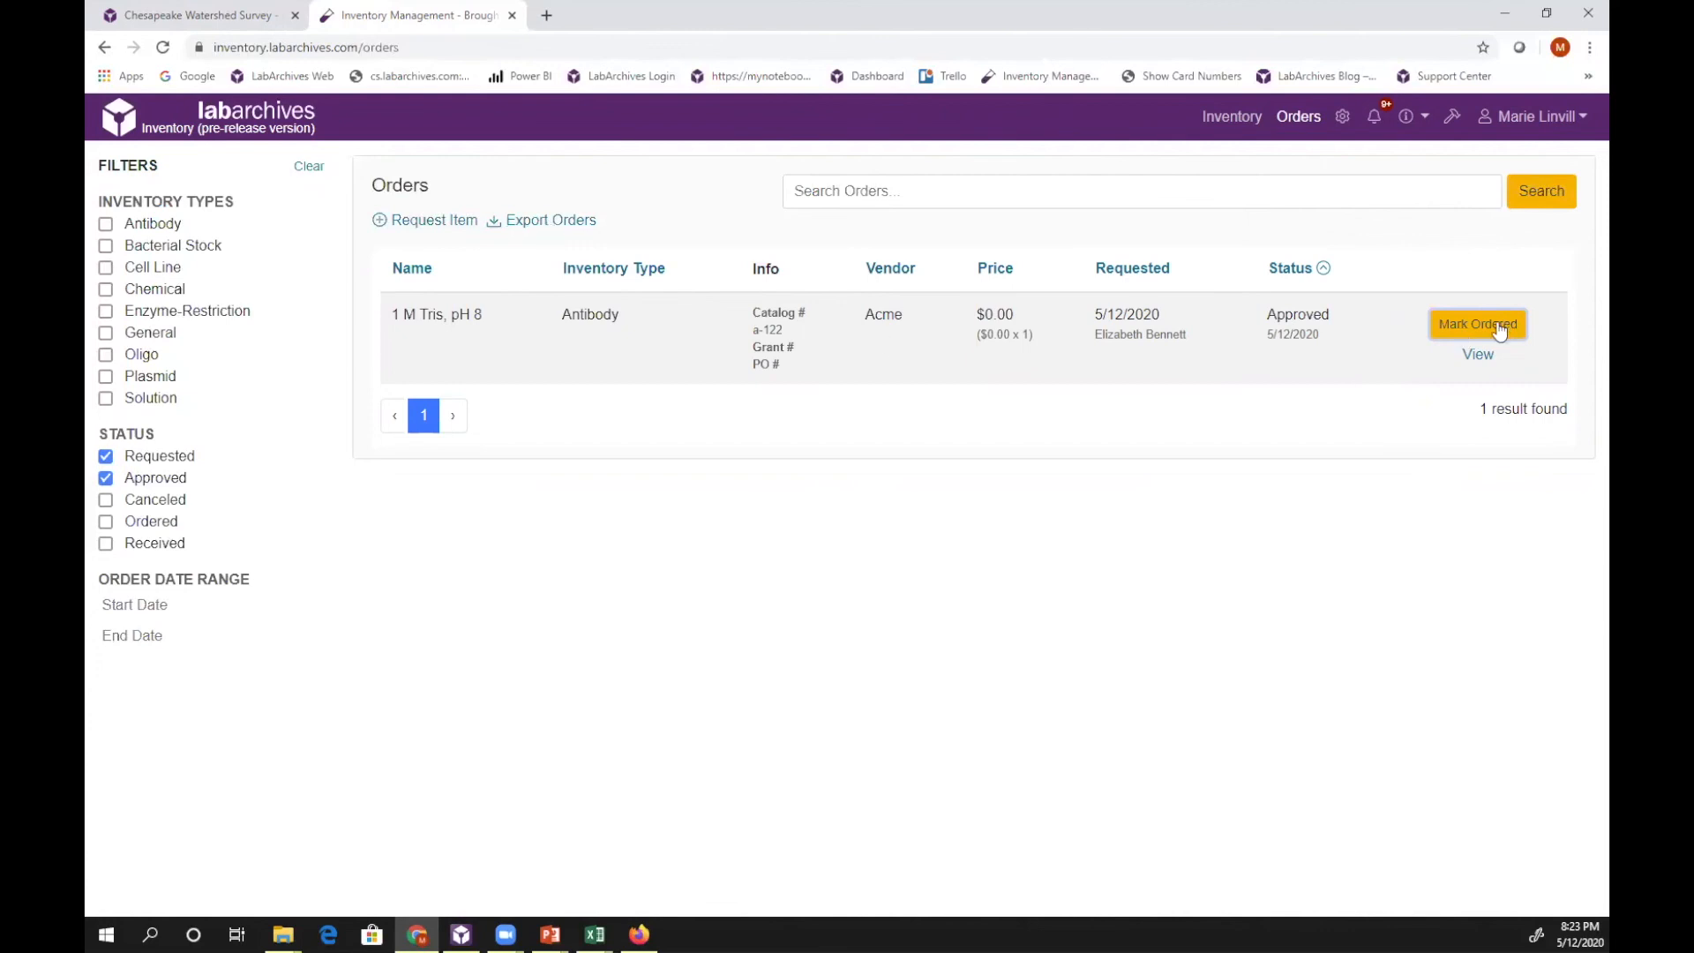
Mark the 1 M Tris, pH 8 order as ordered with a quantity of 10.
{"action": "left_click", "coordinate": [1497, 326]}
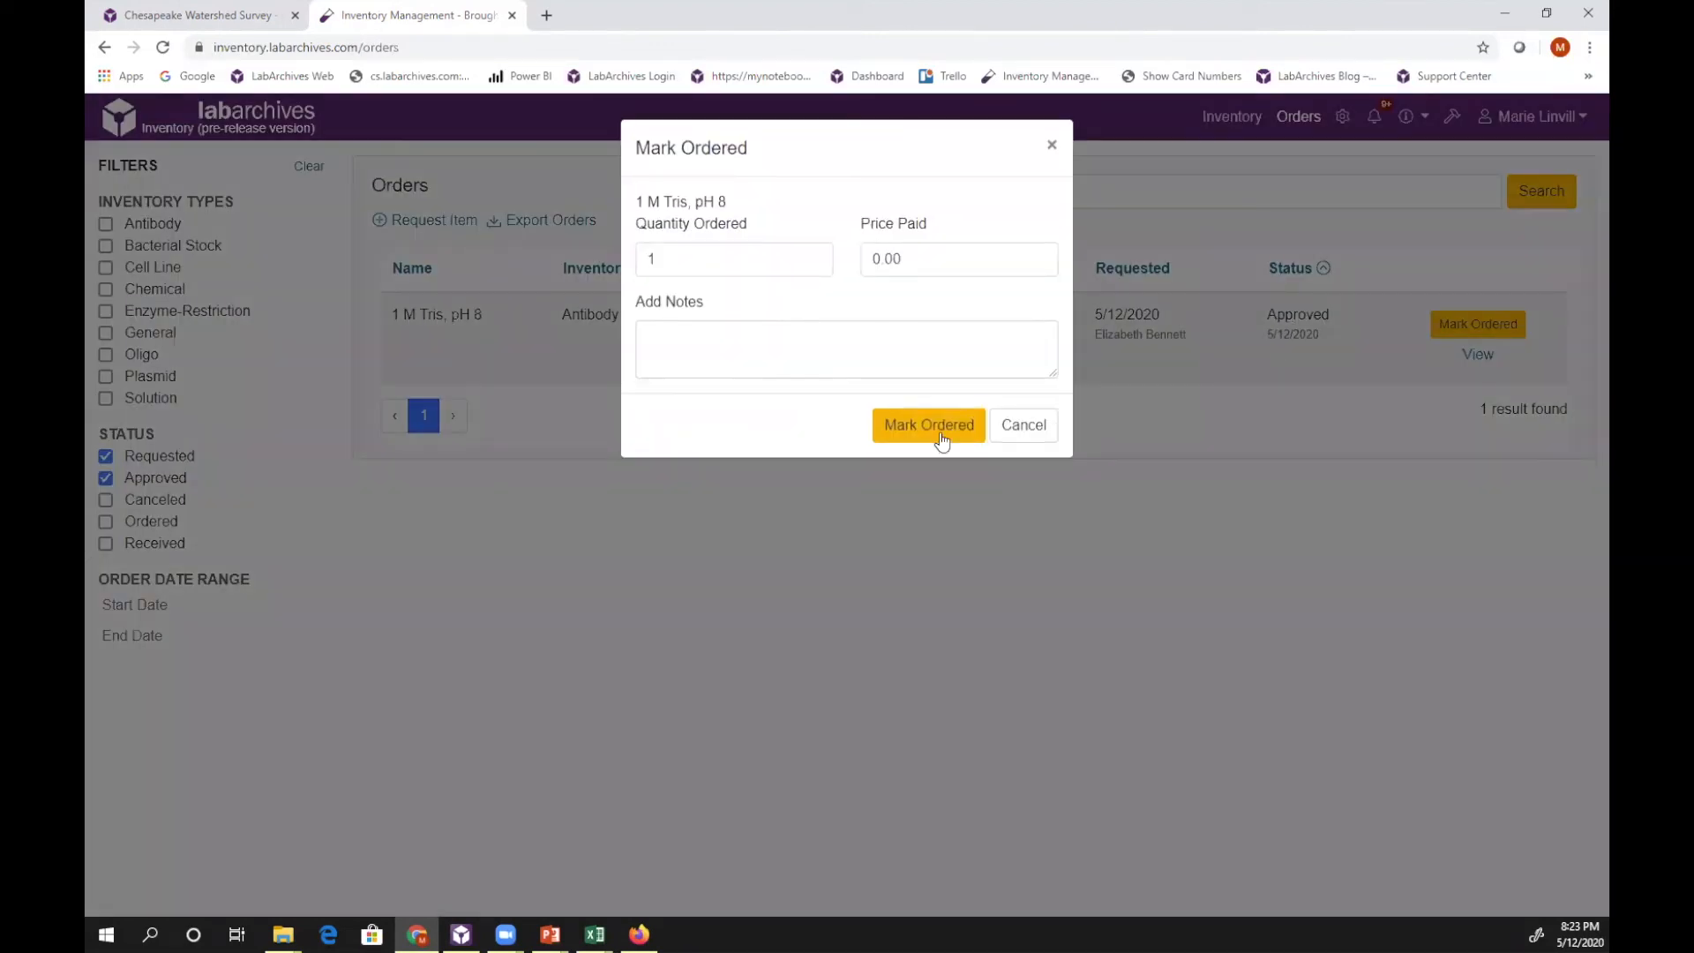
{"action": "left_click", "coordinate": [711, 258]}
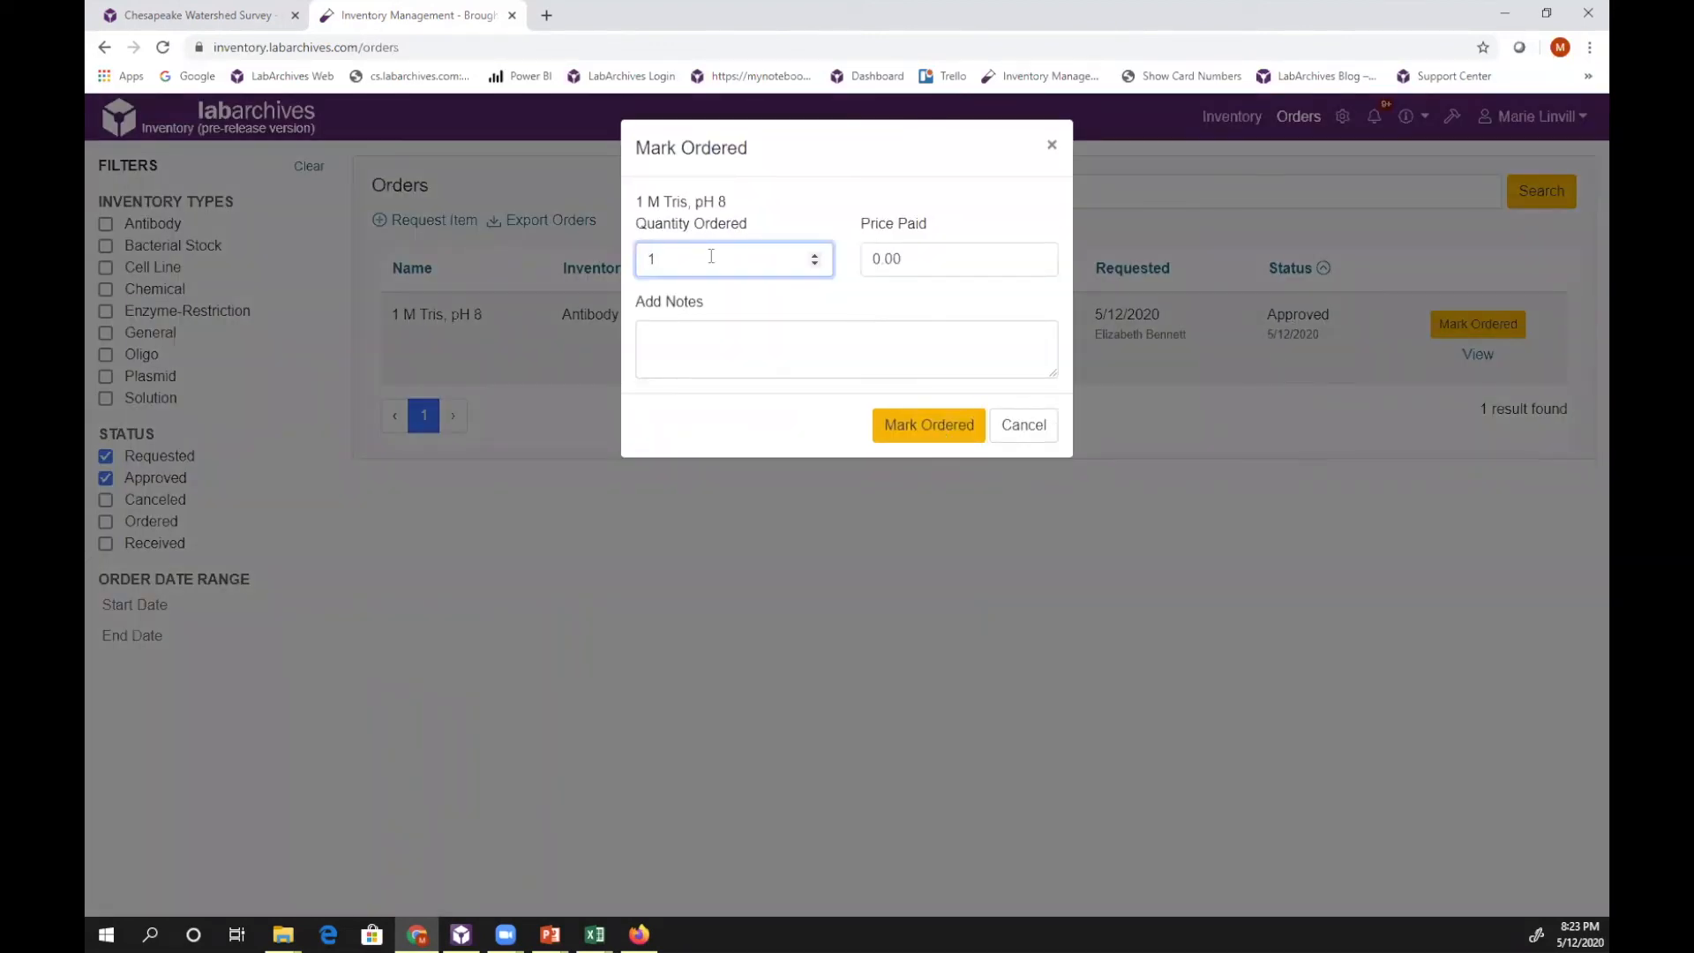
{"action": "type", "text": "0"}
{"action": "left_click", "coordinate": [915, 420]}
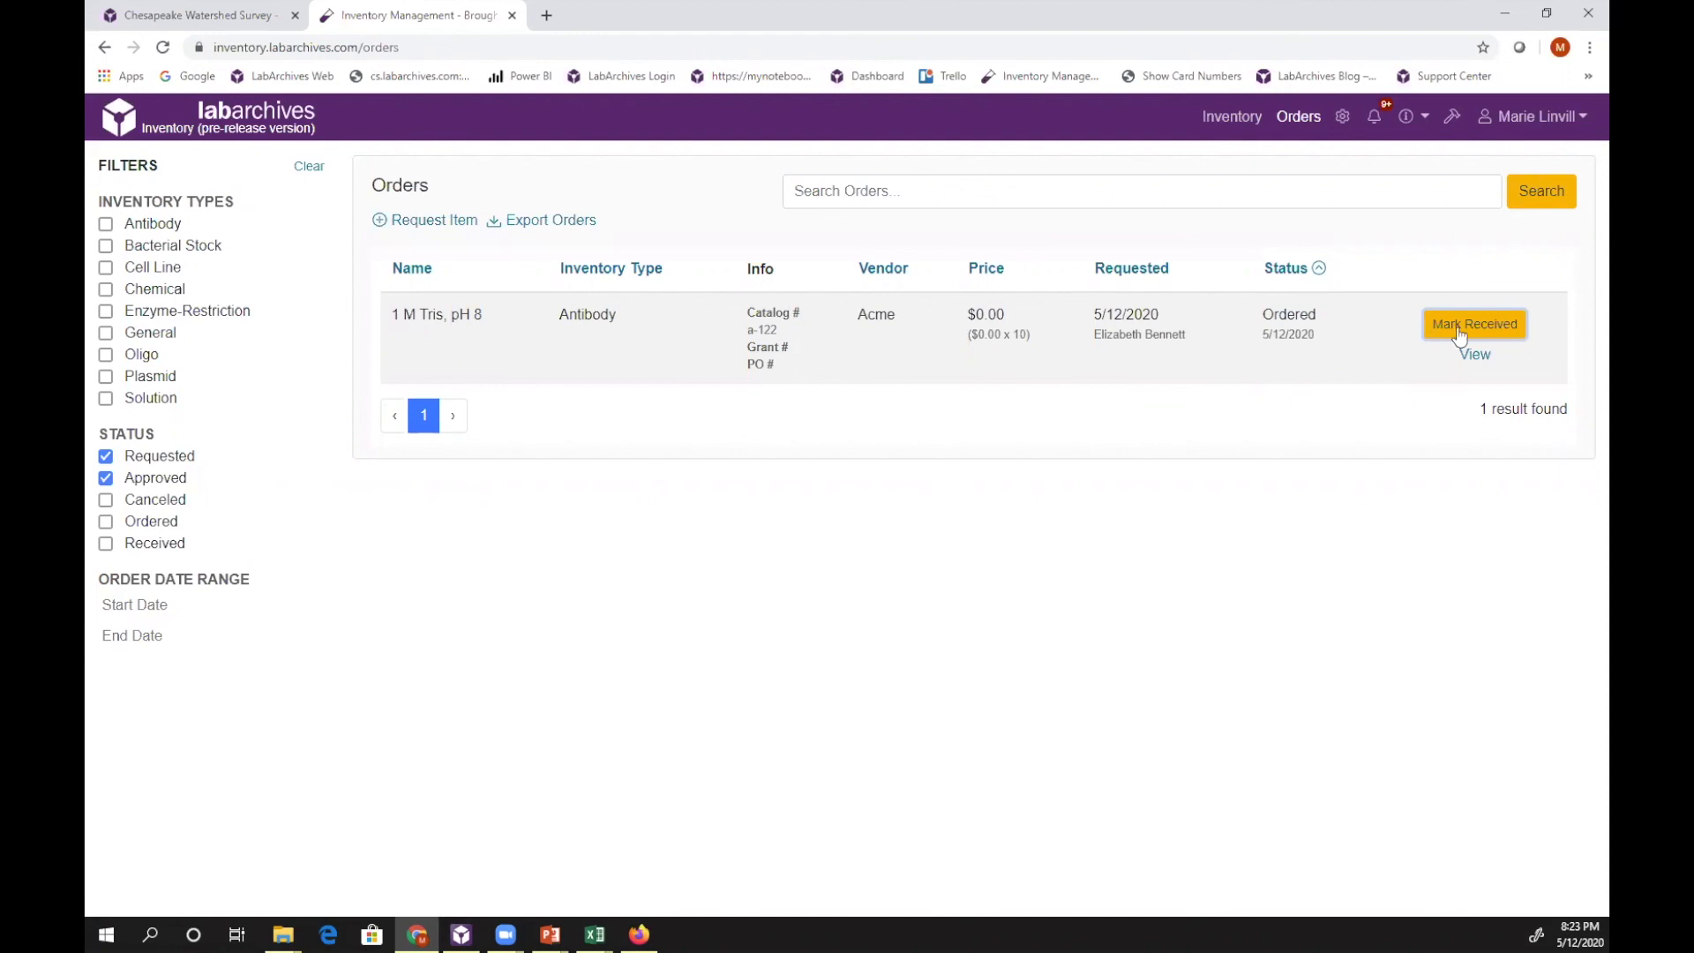
Start marking the 1 M Tris, pH 8 order as received and set the quantity to 10 units.
{"action": "left_click", "coordinate": [1501, 328]}
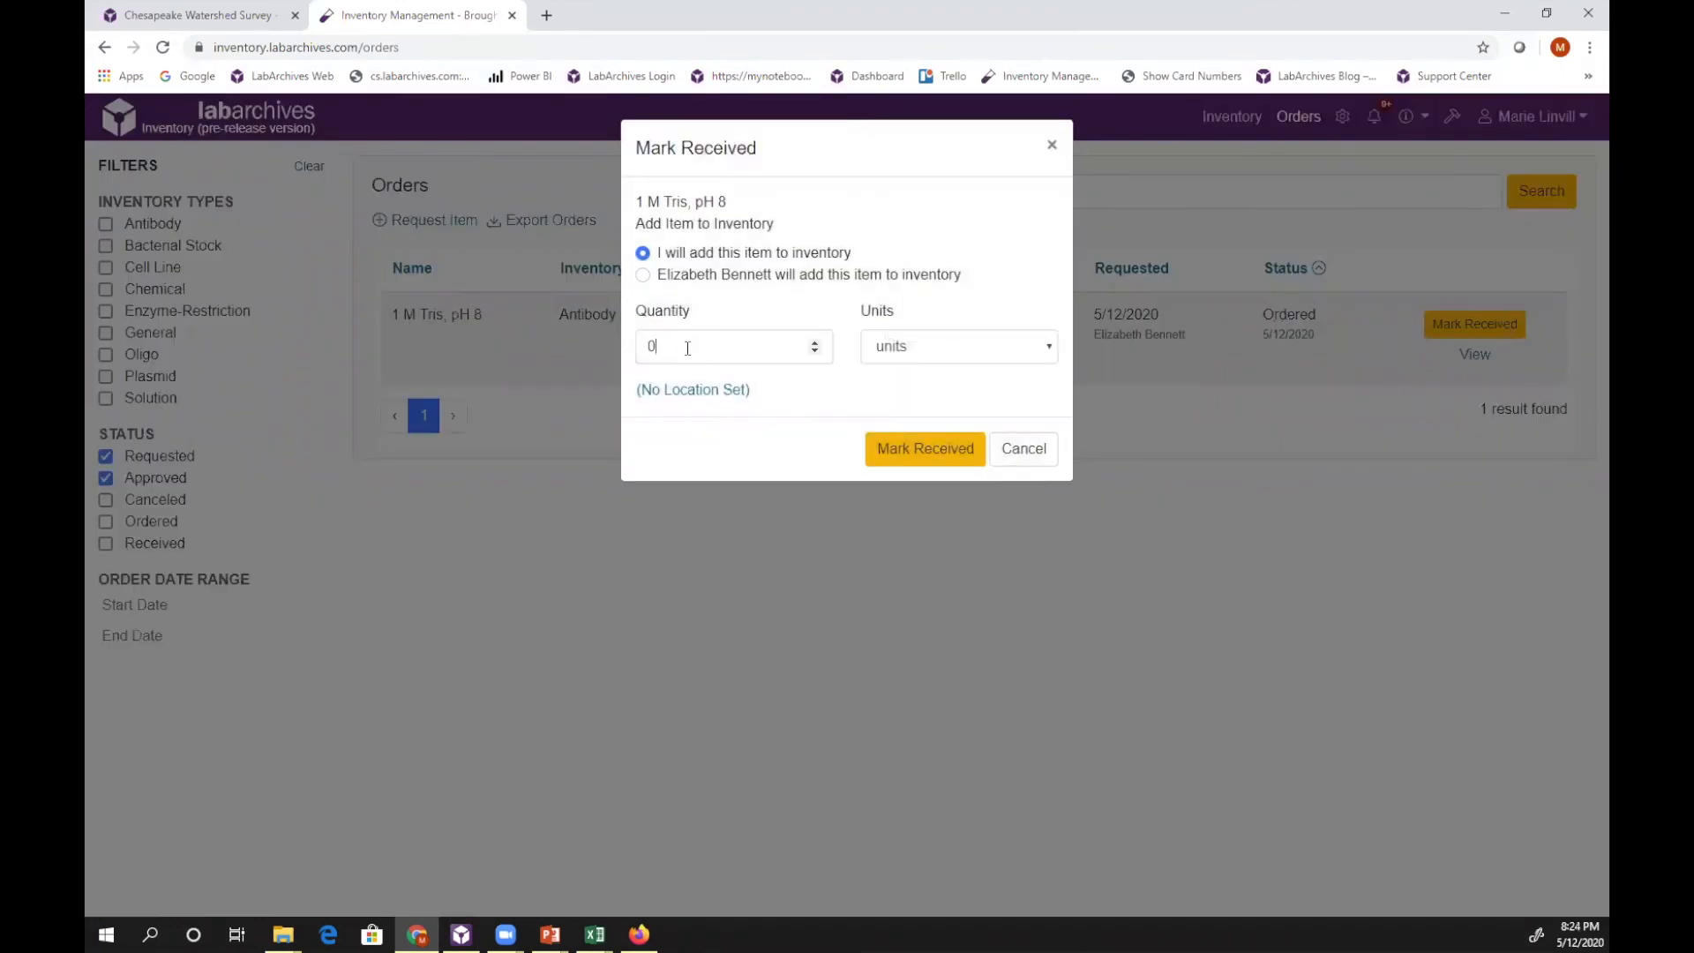
{"action": "double_click", "coordinate": [650, 344]}
{"action": "type", "text": "10"}
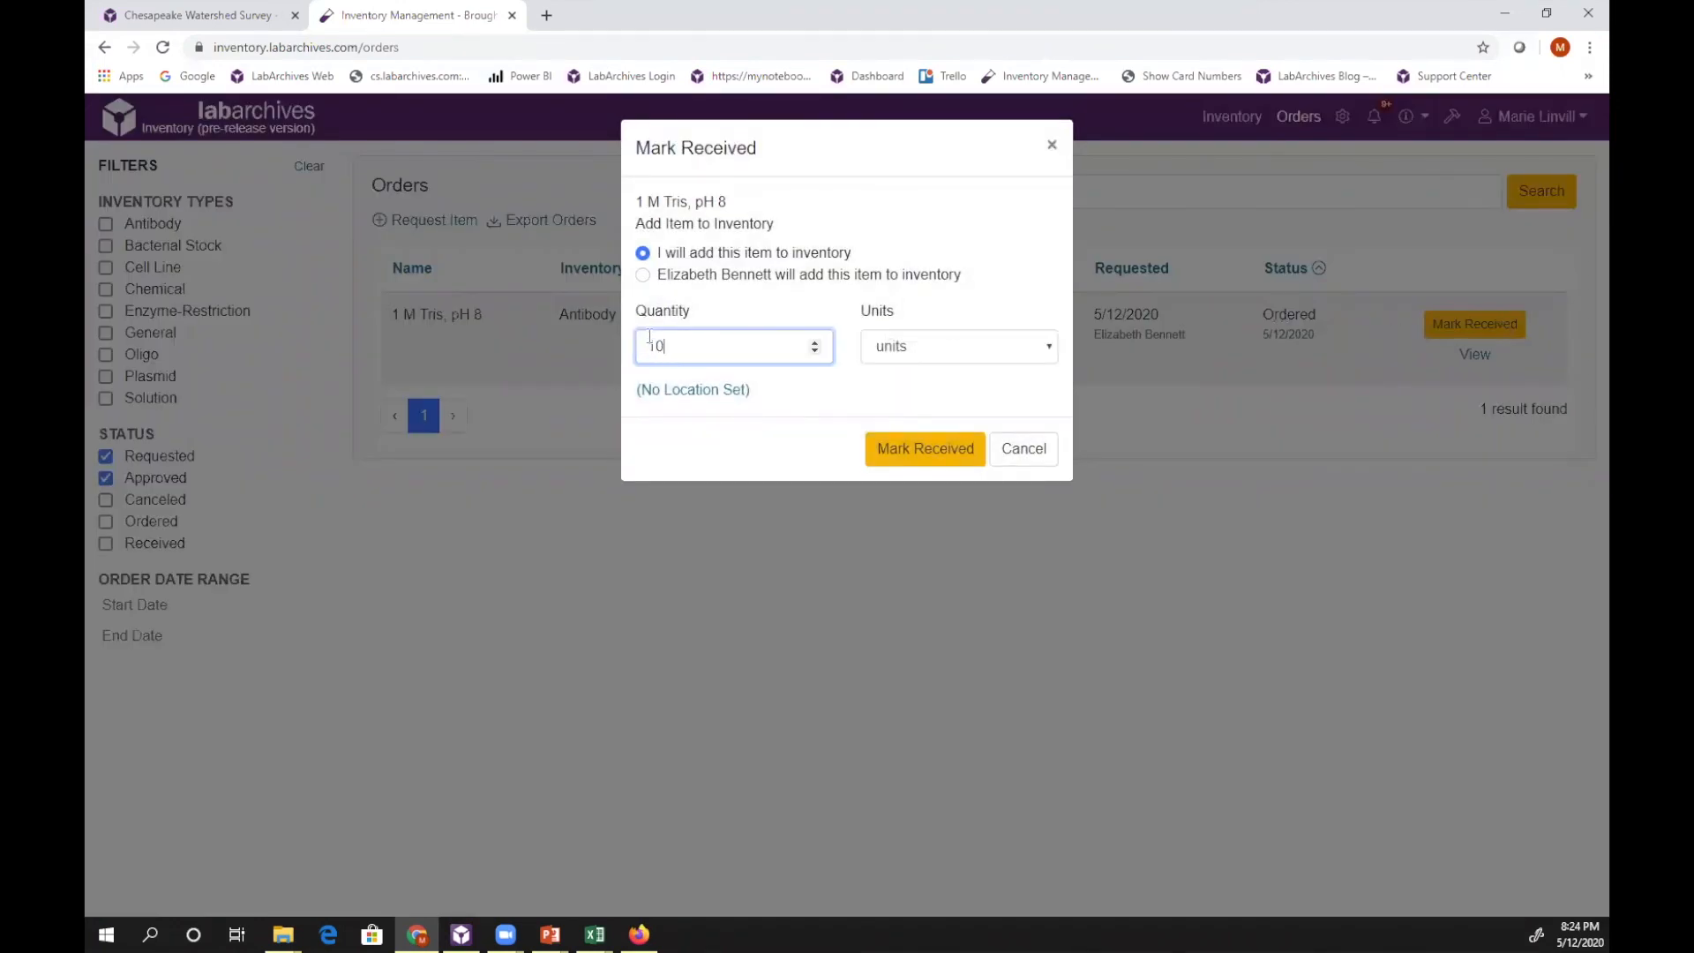
Assign the received item to Freezer 2 > Shelf 1 > Rack B > Wed Freezer Box, positions D2 and D3, and mark it received.
{"action": "left_click", "coordinate": [663, 394]}
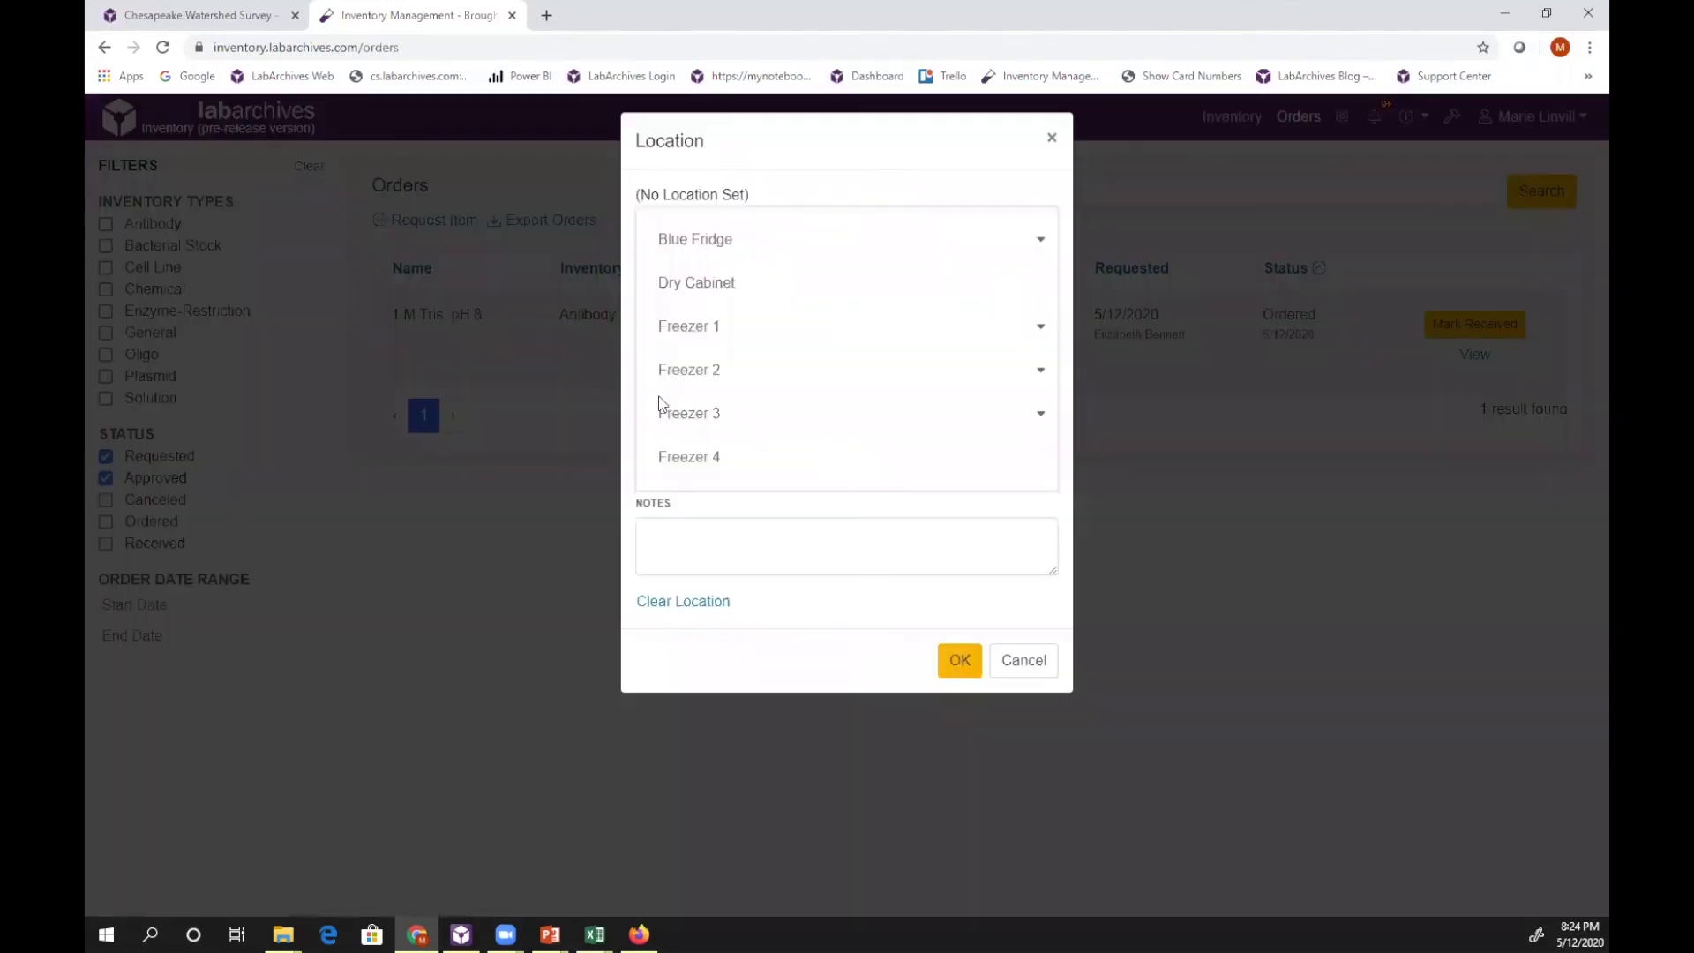
{"action": "left_click", "coordinate": [706, 377]}
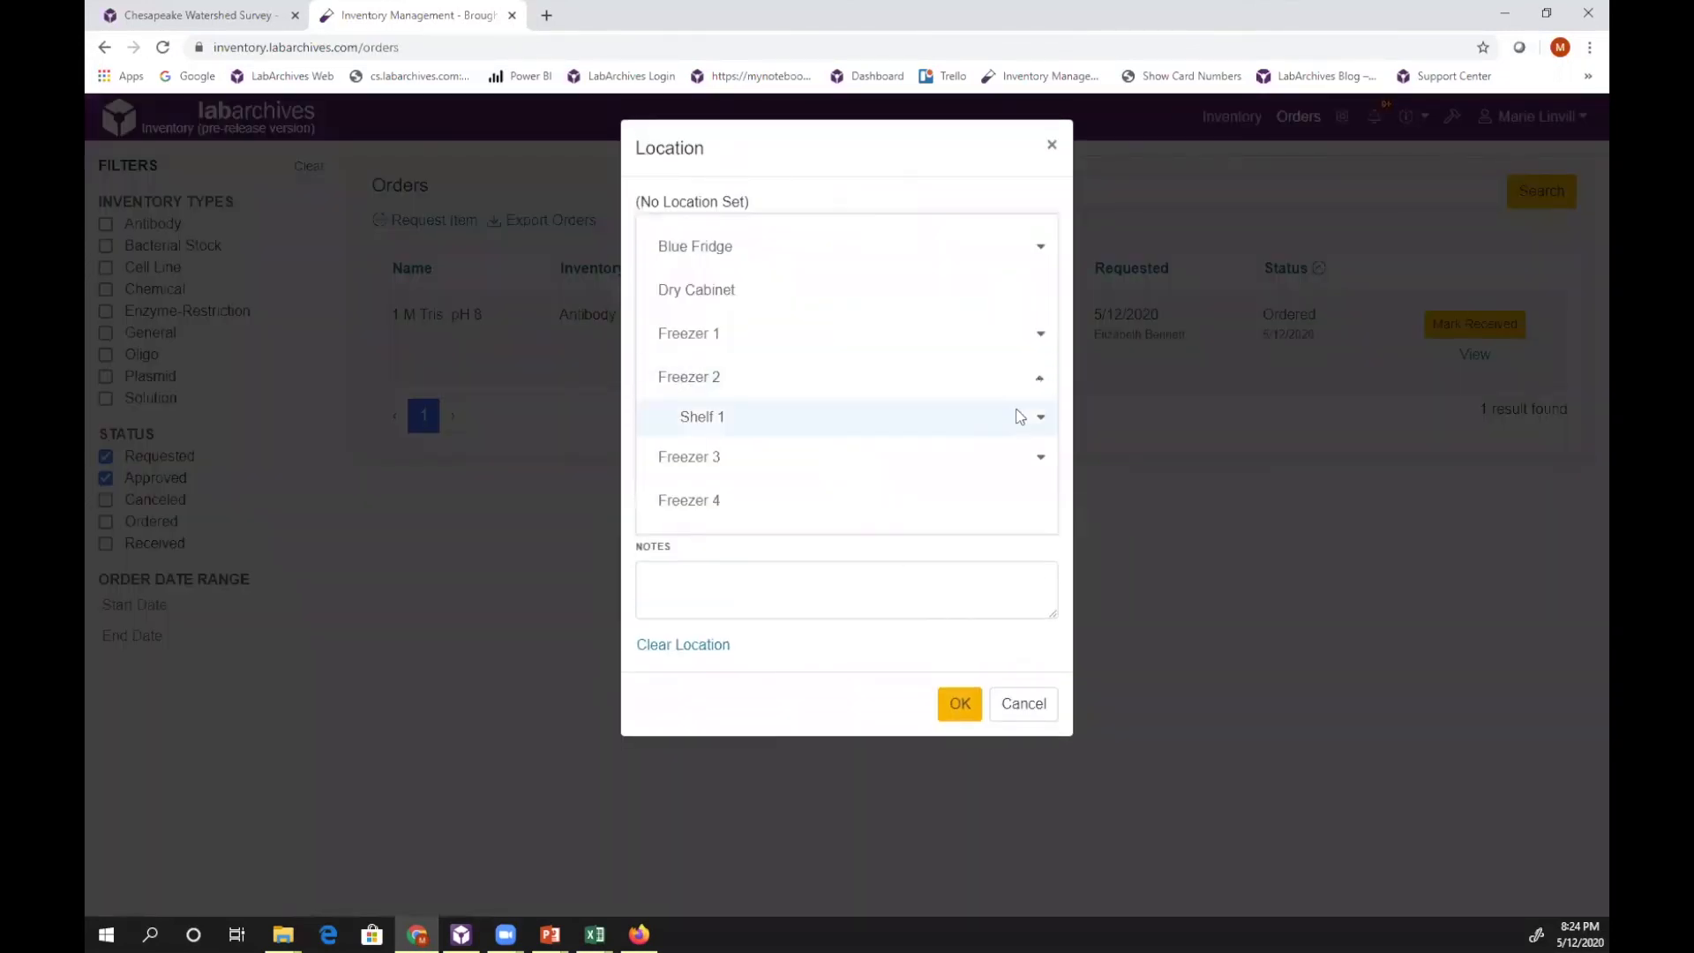
{"action": "left_click", "coordinate": [1041, 420]}
{"action": "left_click", "coordinate": [1040, 453]}
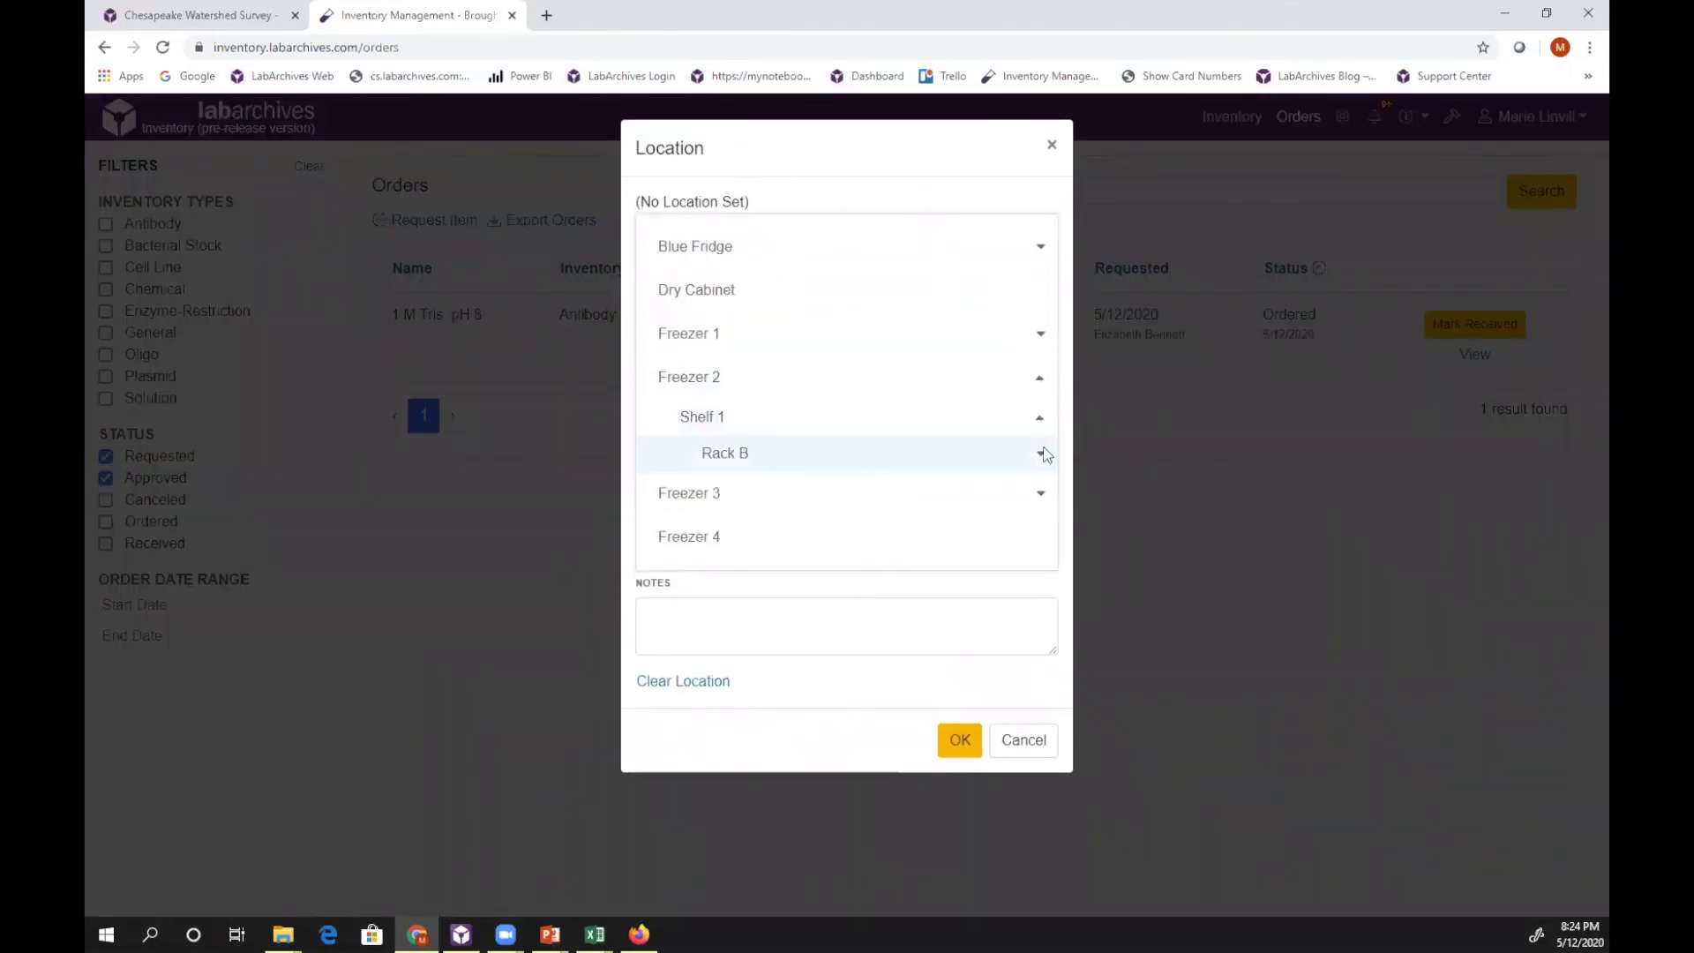
{"action": "left_click", "coordinate": [929, 496]}
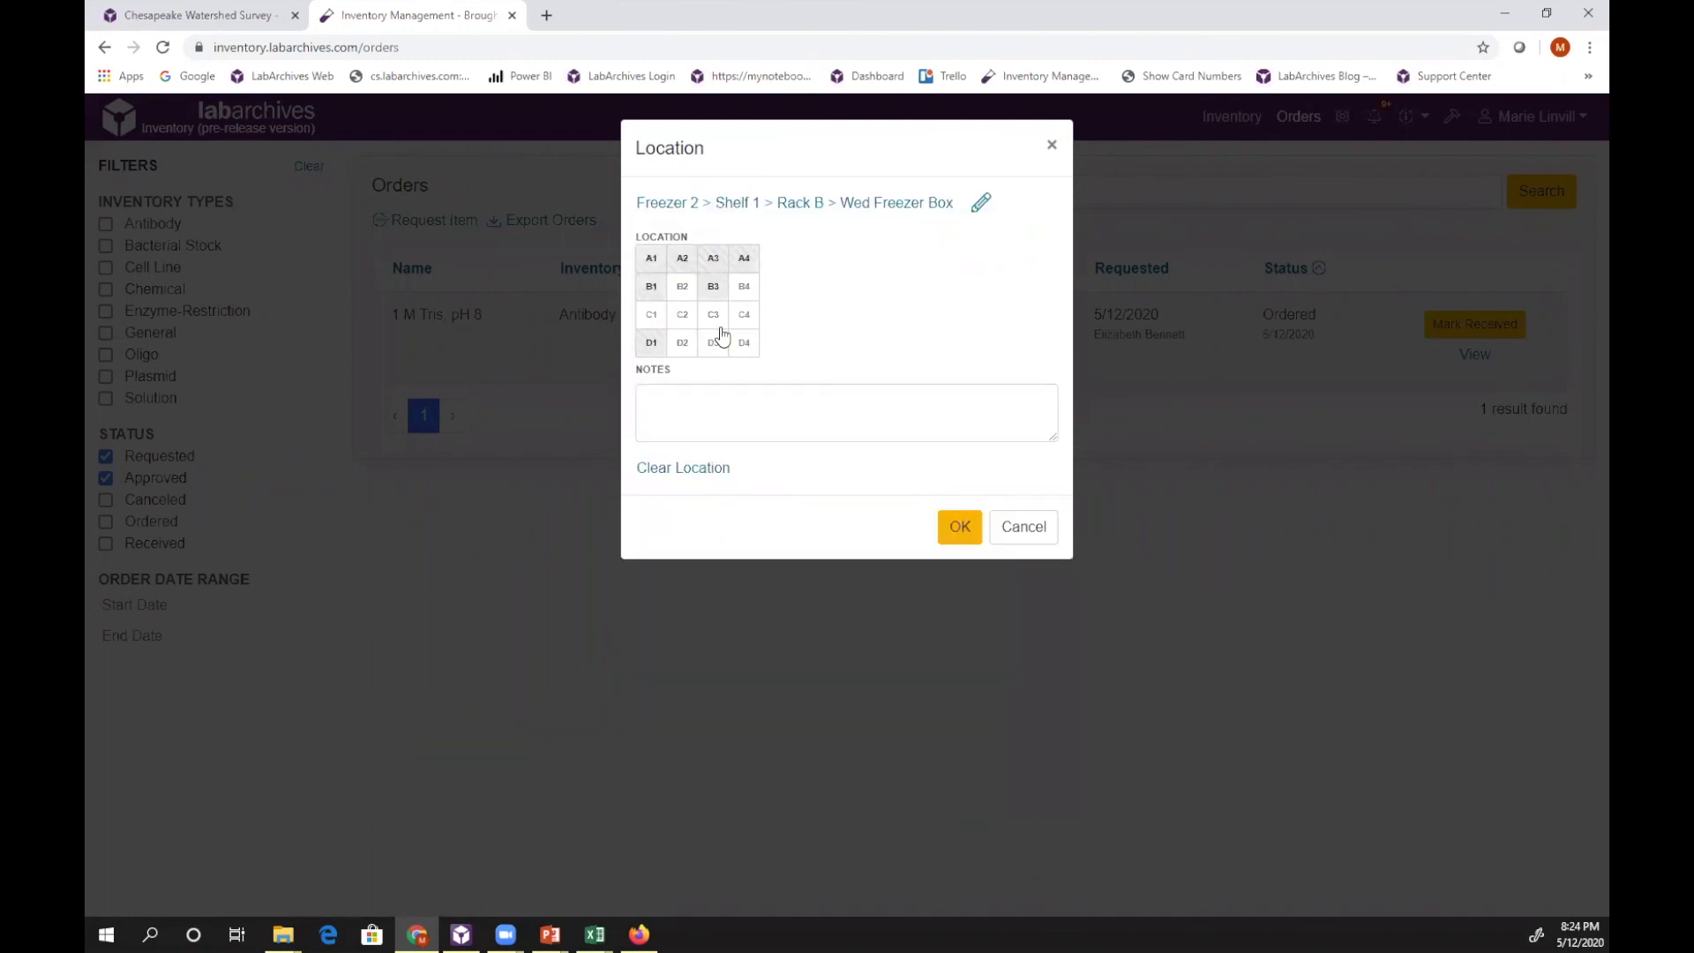
{"action": "left_click", "coordinate": [711, 344]}
{"action": "left_click", "coordinate": [680, 349]}
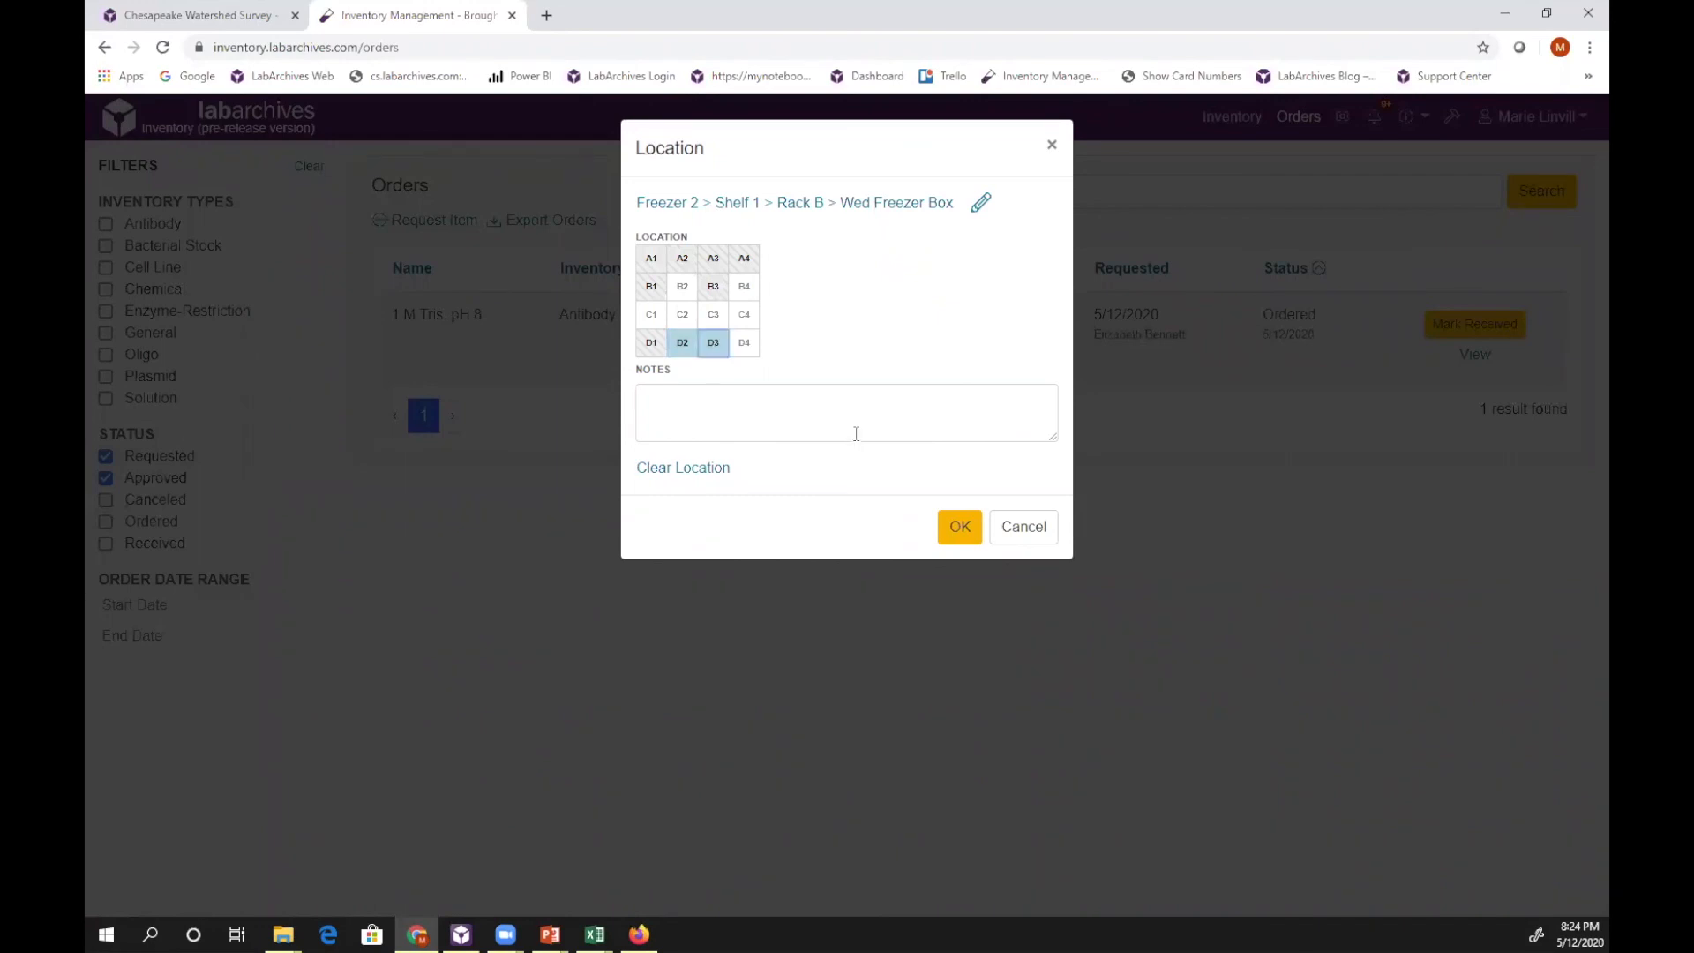
{"action": "left_click", "coordinate": [960, 530]}
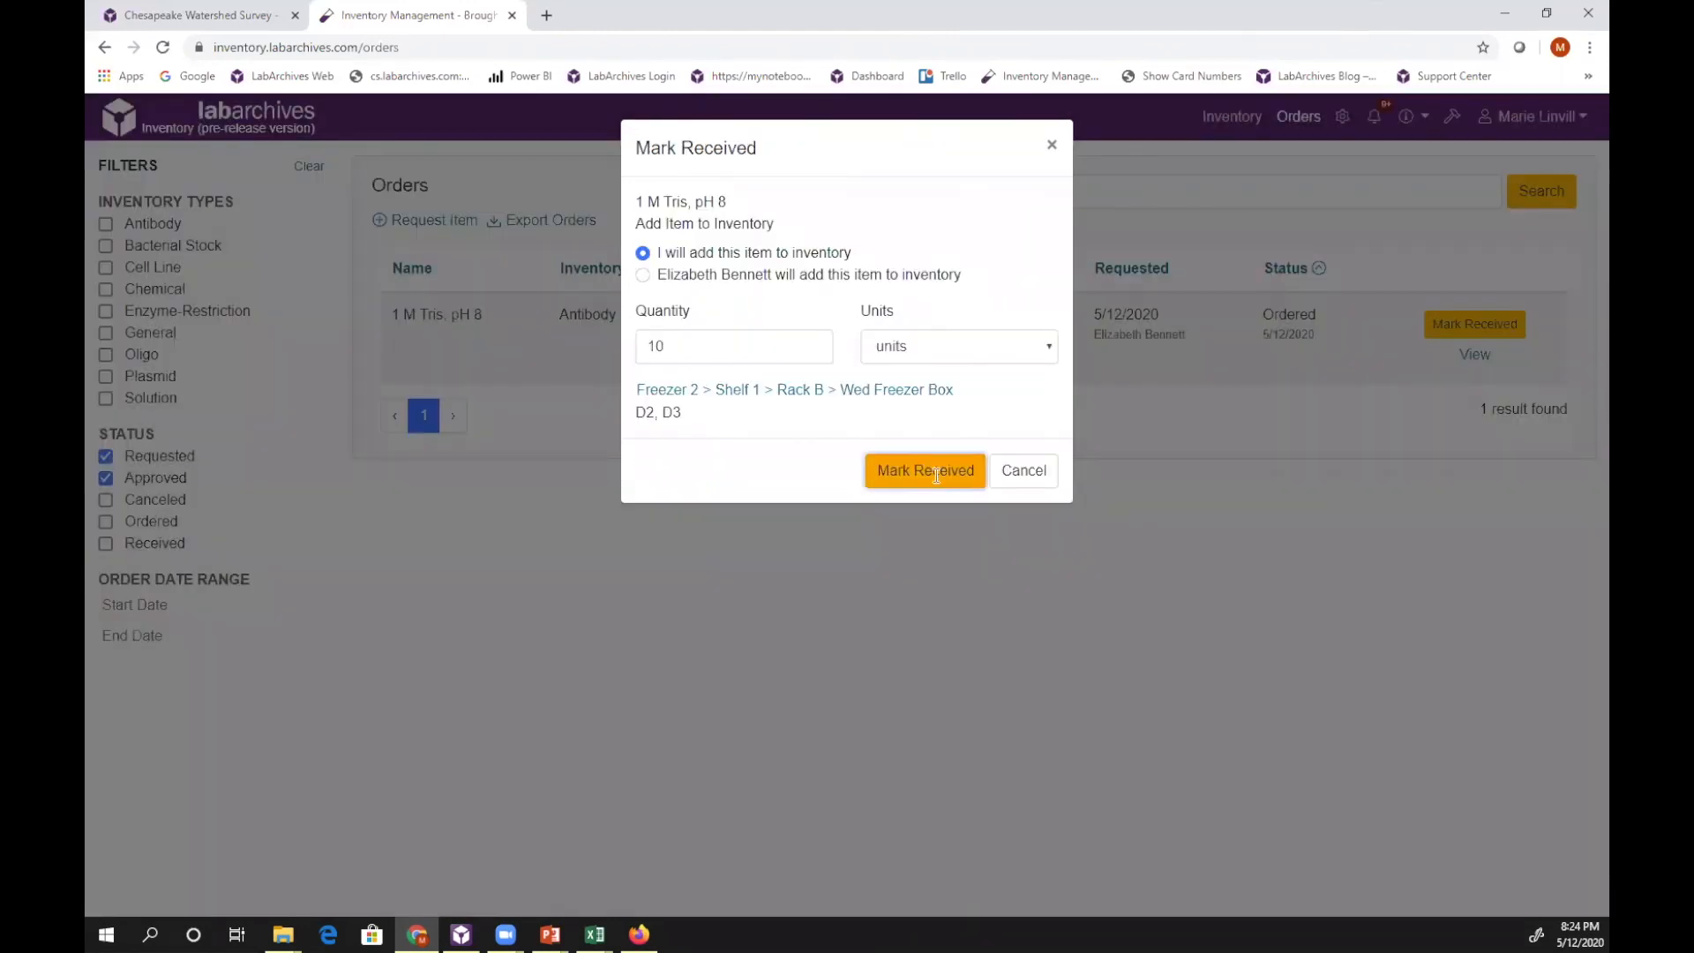
{"action": "left_click", "coordinate": [936, 472]}
Return to the inventory list, filter it by the Antibody type, and remove that filter again.
{"action": "left_click", "coordinate": [1239, 122]}
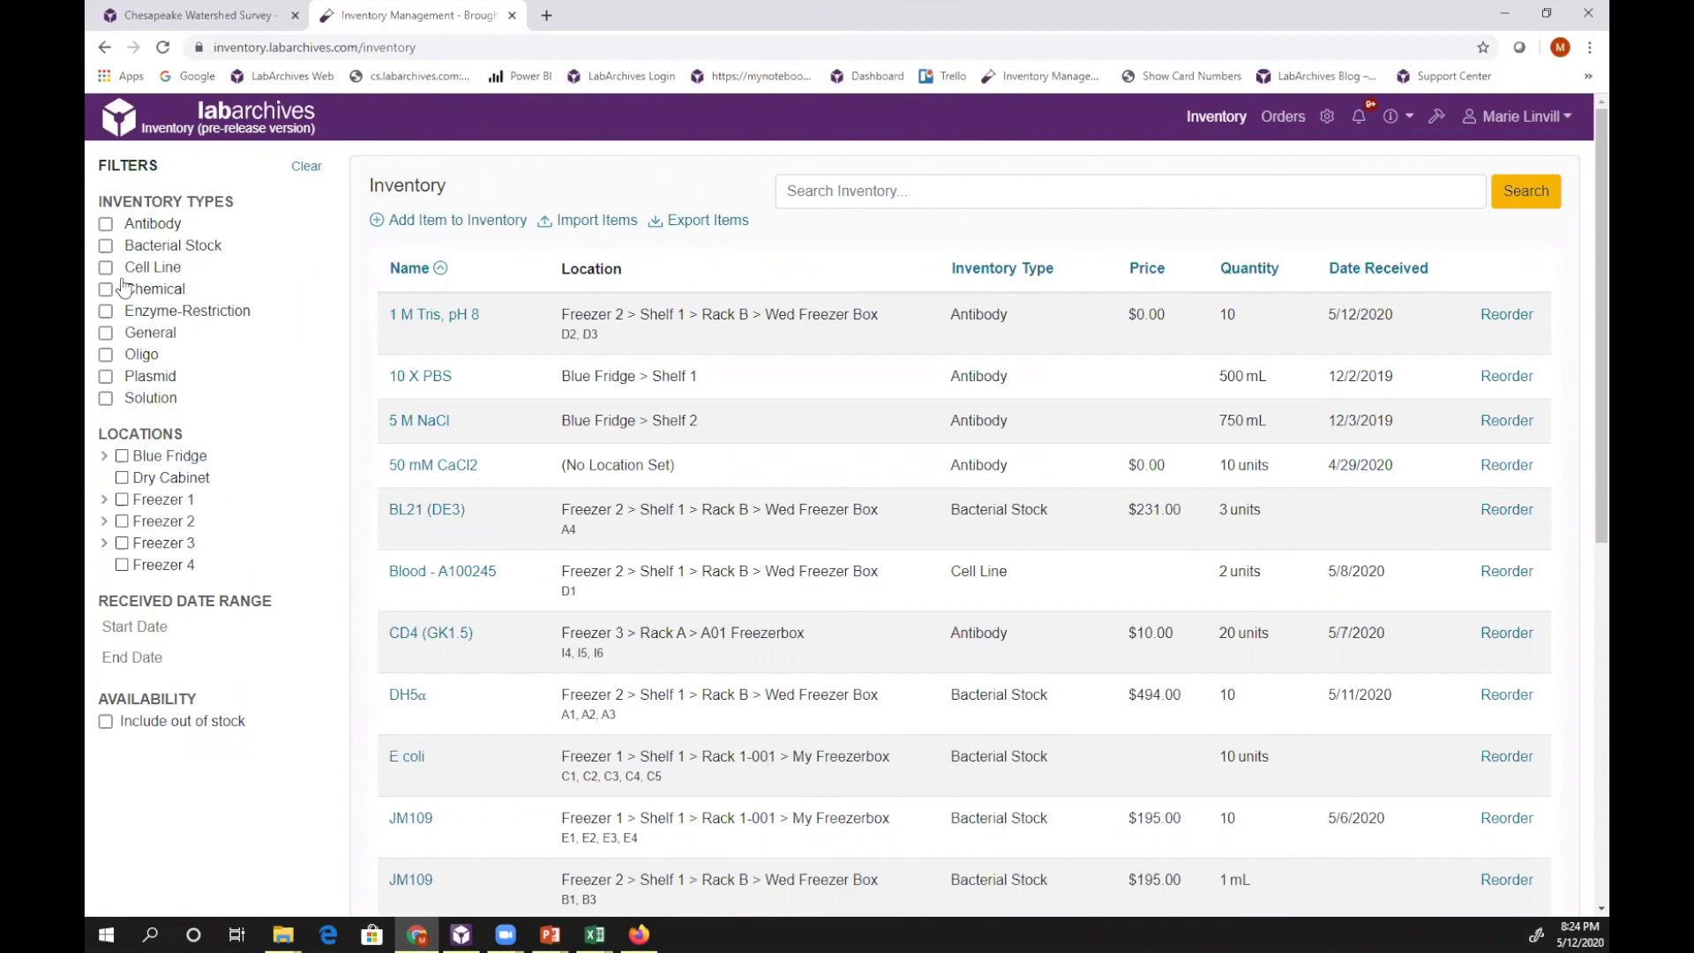
{"action": "left_click", "coordinate": [106, 226]}
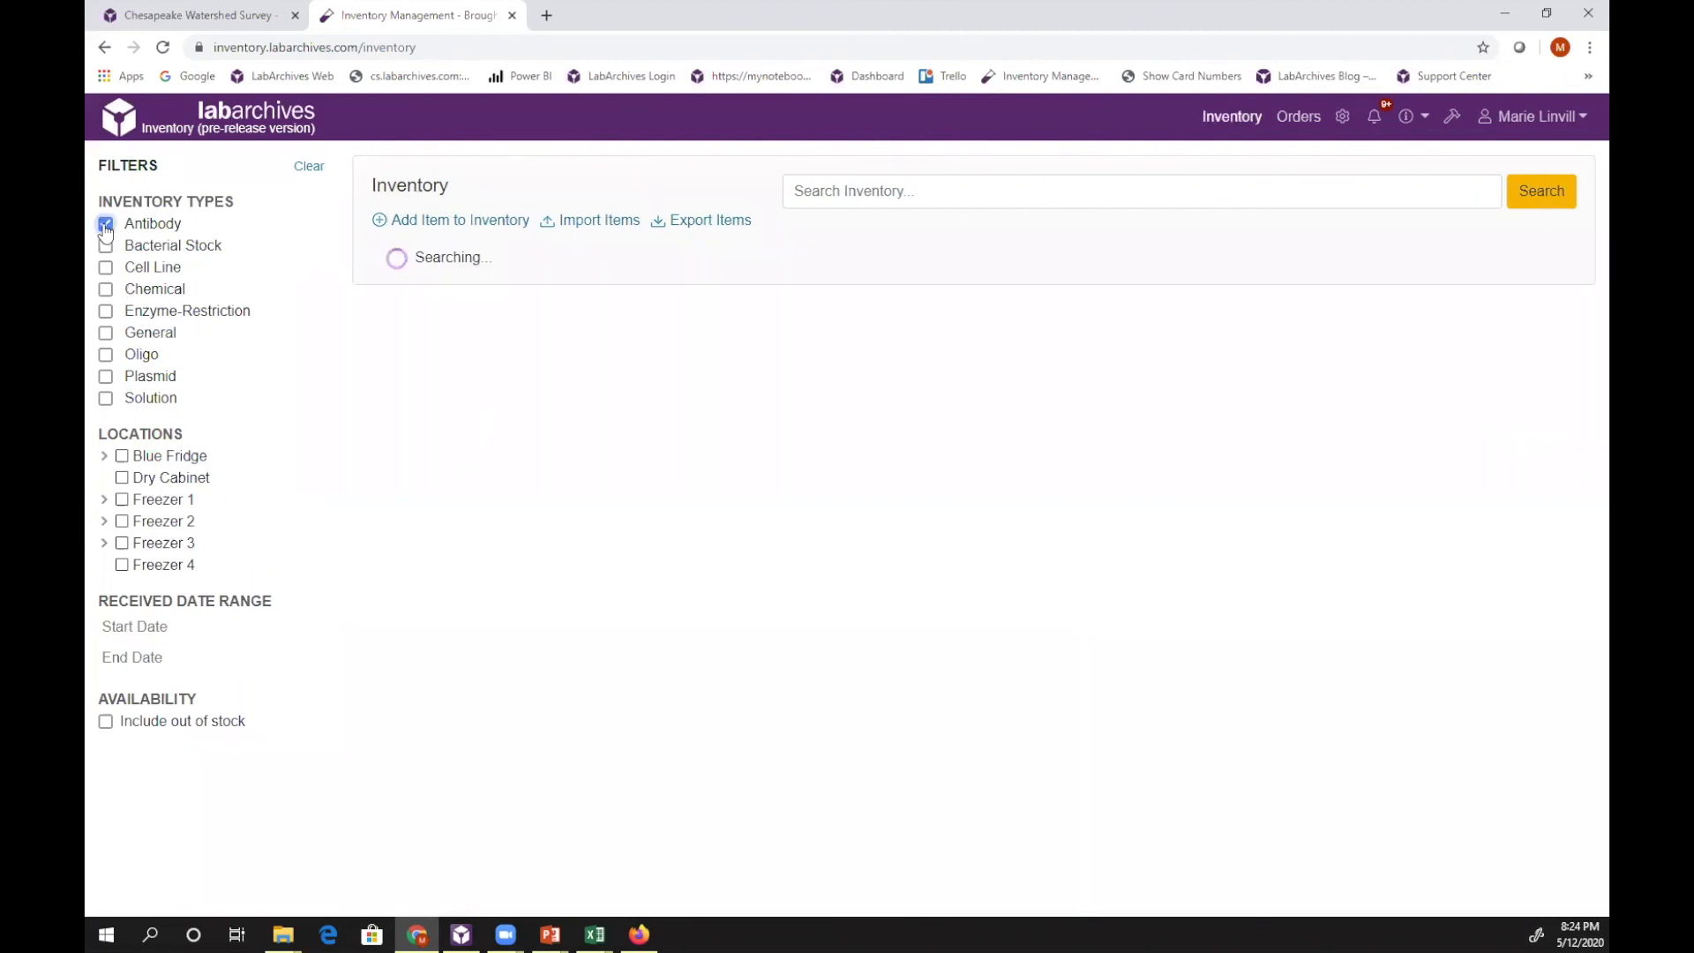
{"action": "left_click", "coordinate": [106, 225]}
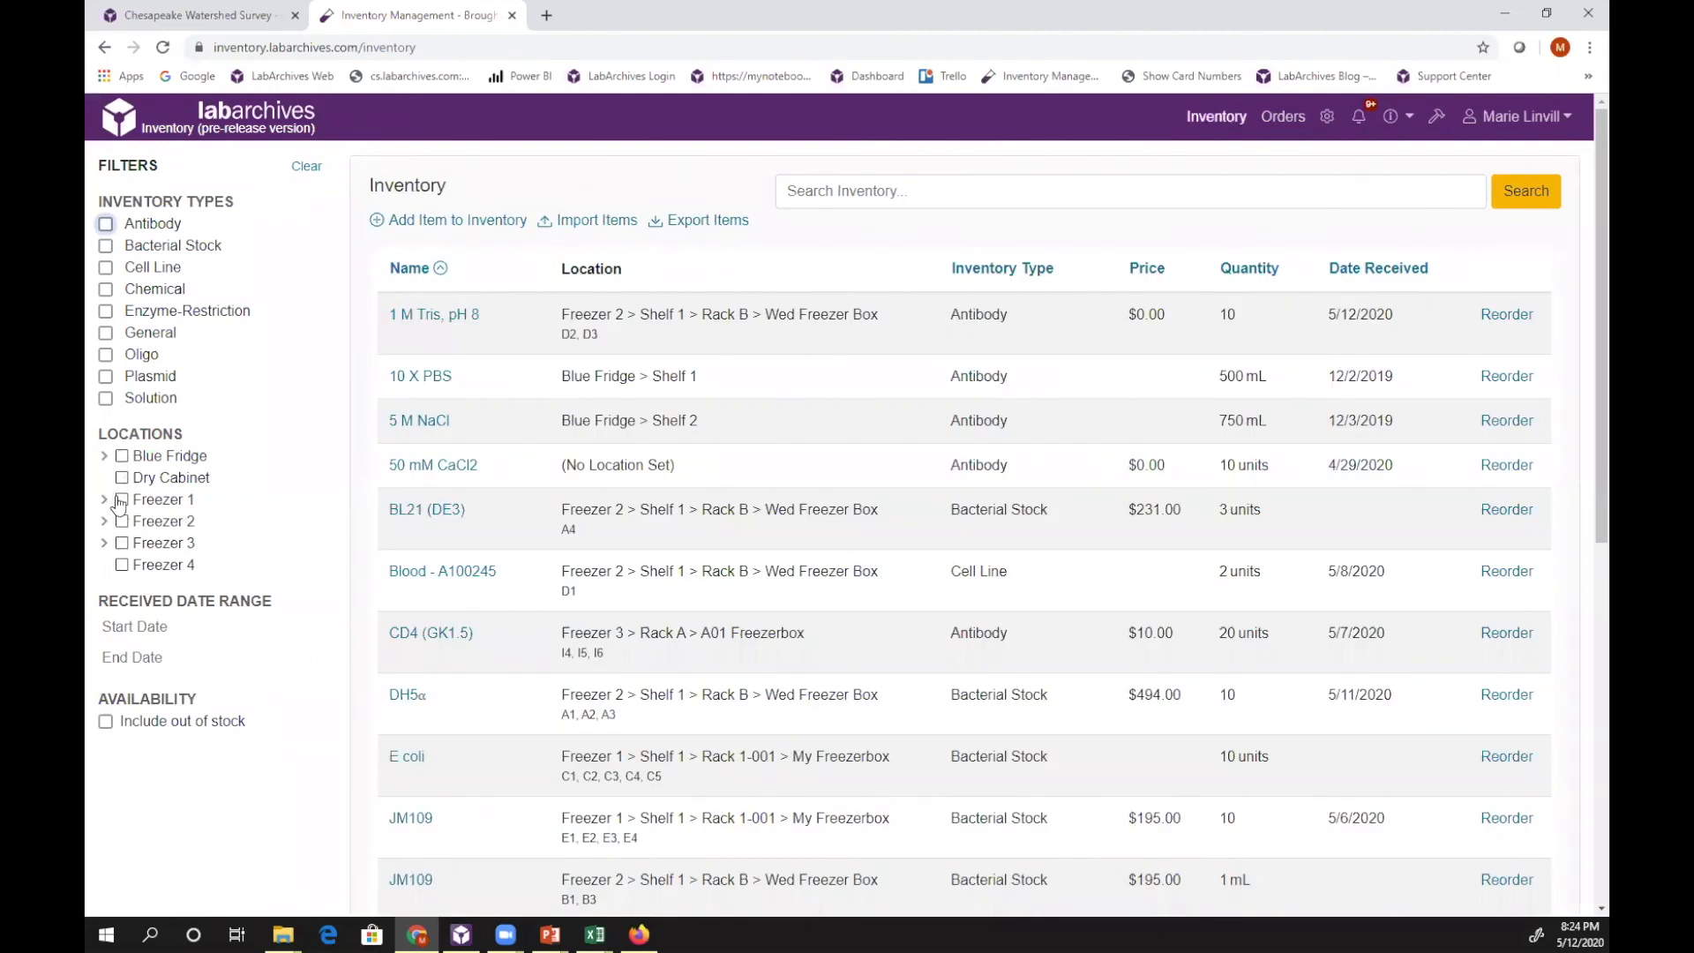
Filter the inventory list by the Freezer 1 location and include out-of-stock items.
{"action": "left_click", "coordinate": [121, 501]}
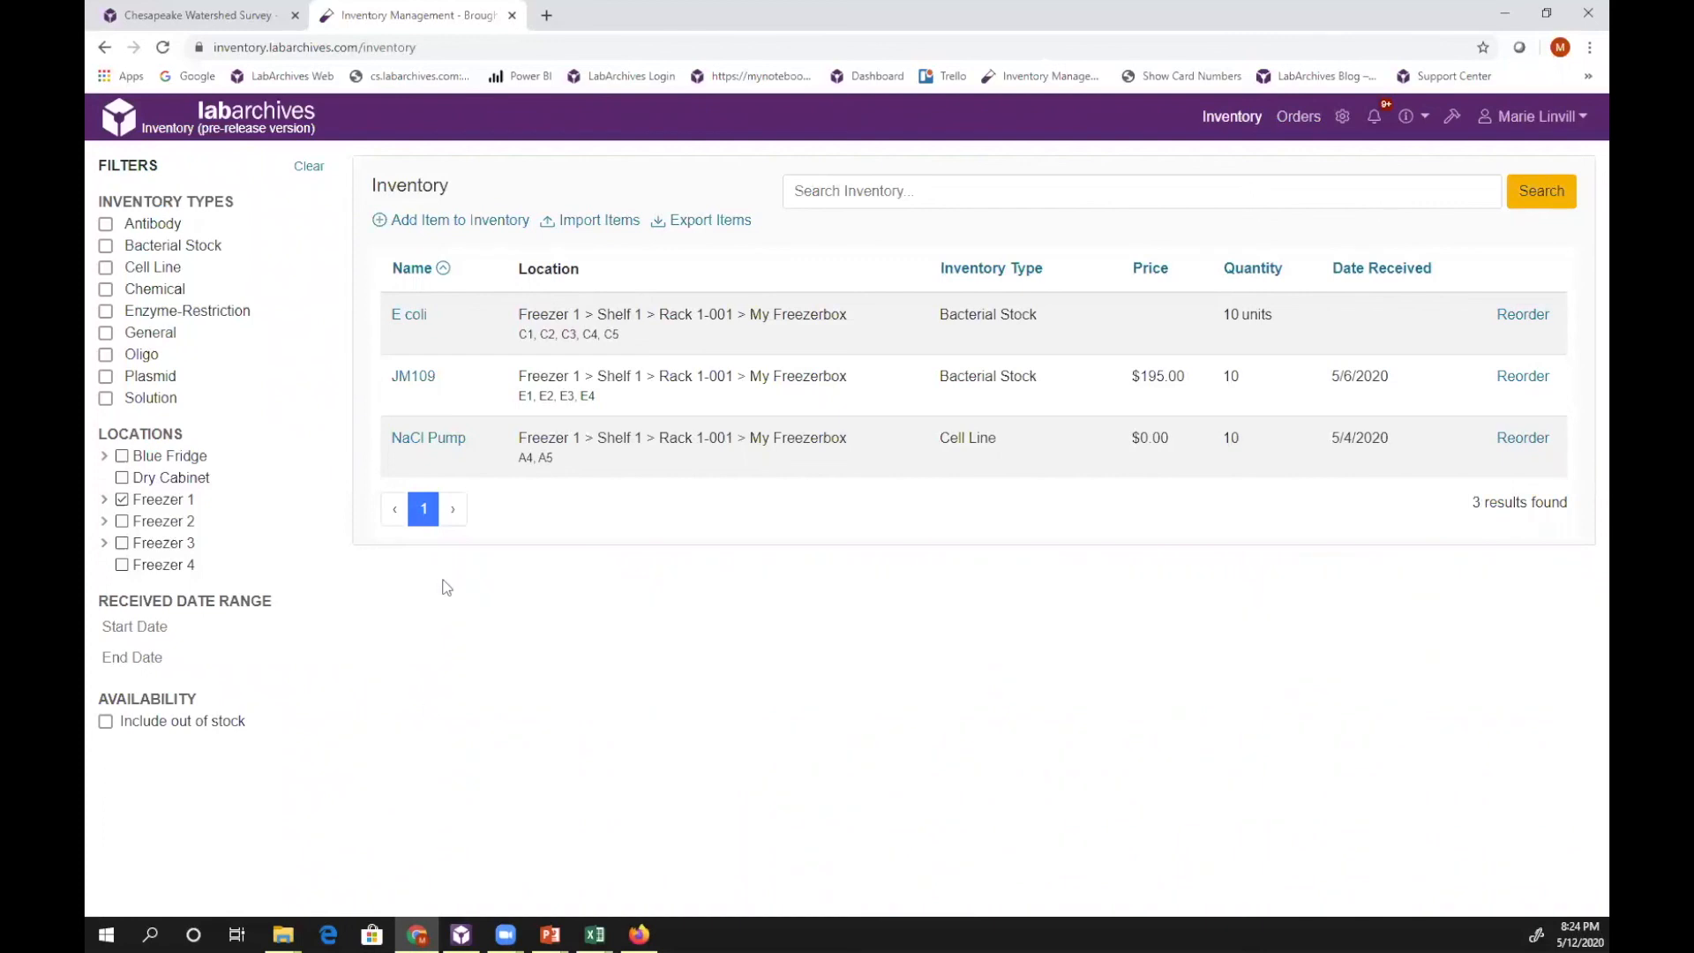
{"action": "left_click", "coordinate": [105, 723]}
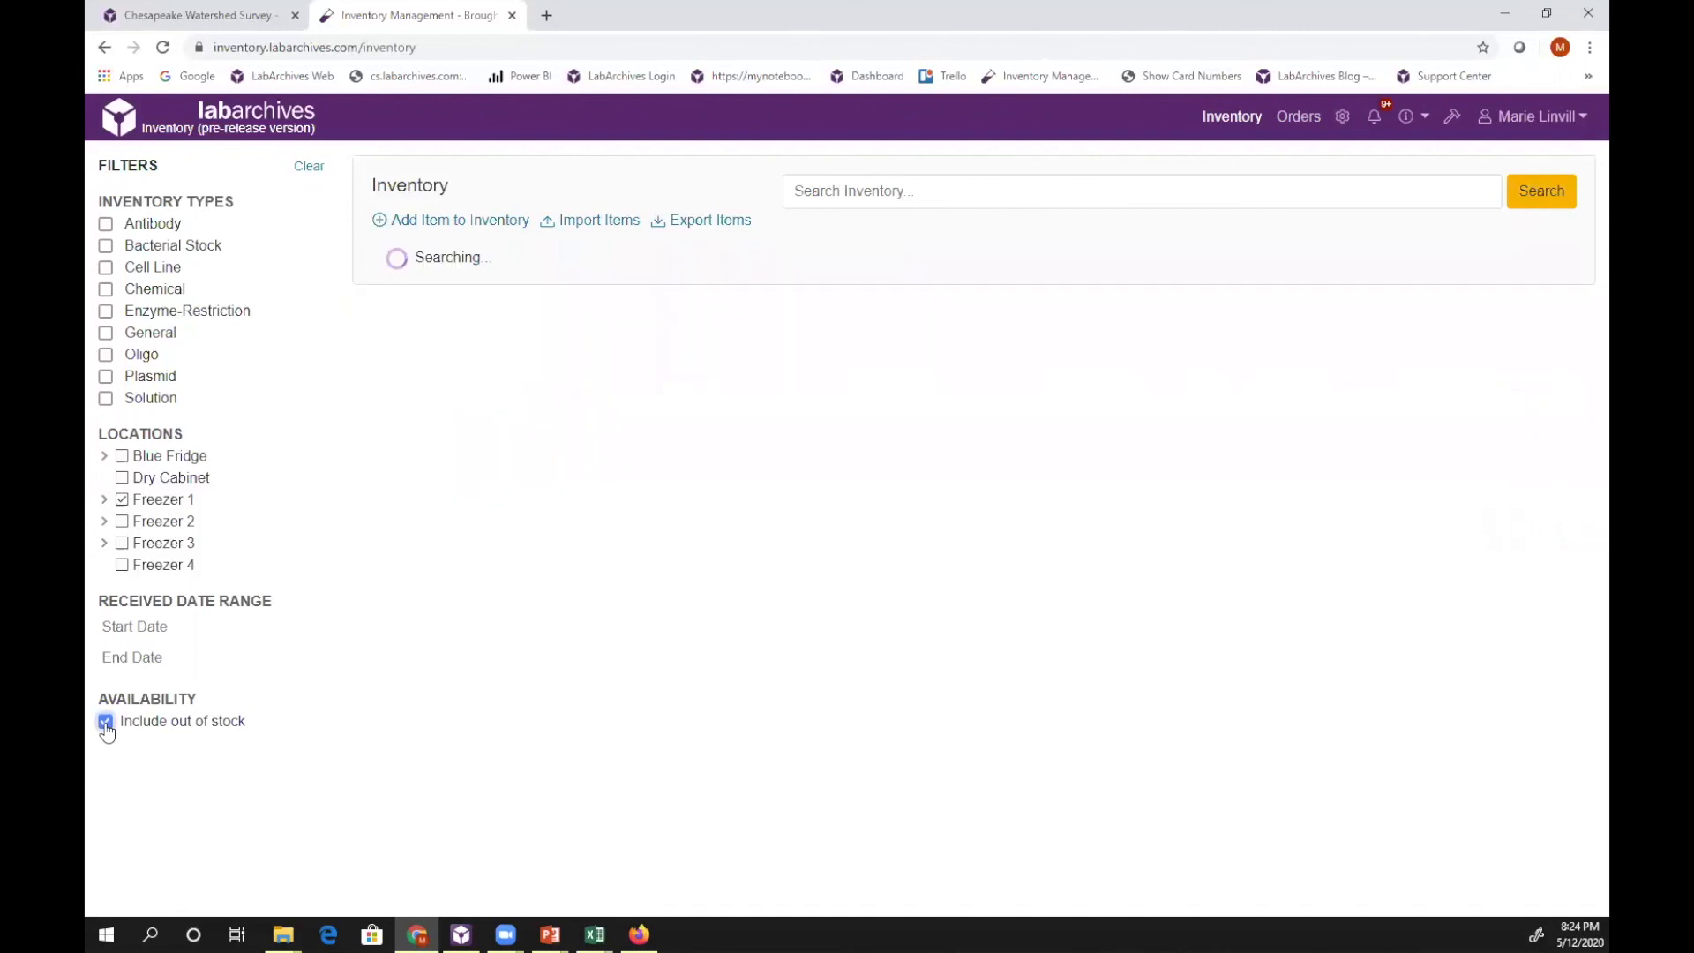